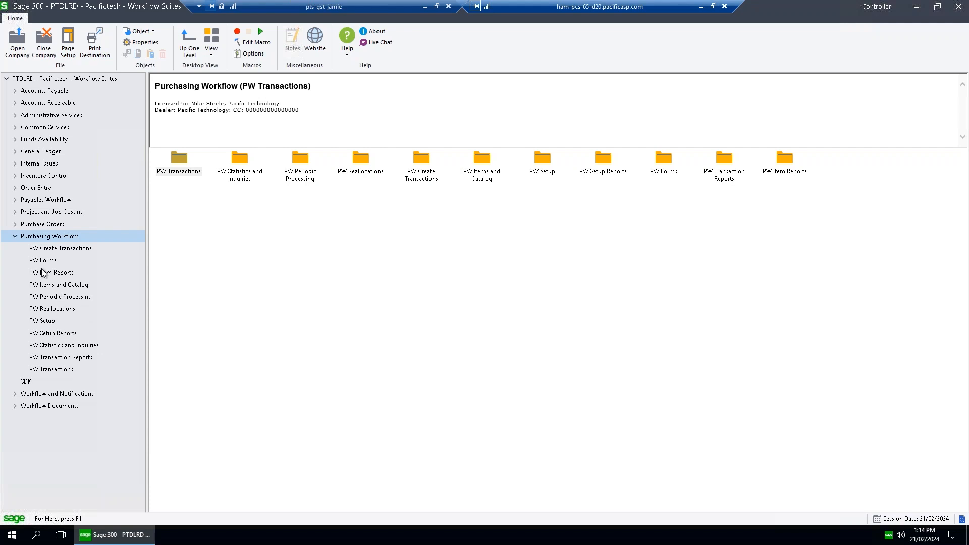
Open the Authority Levels screen from the Purchasing Workflow setup (PW Setup)
click(51, 249)
click(45, 283)
click(71, 299)
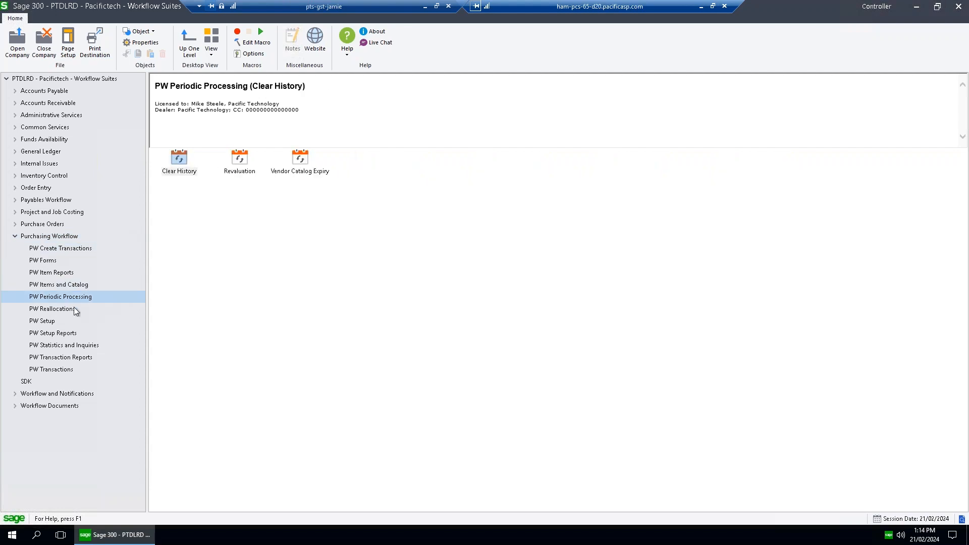
click(54, 322)
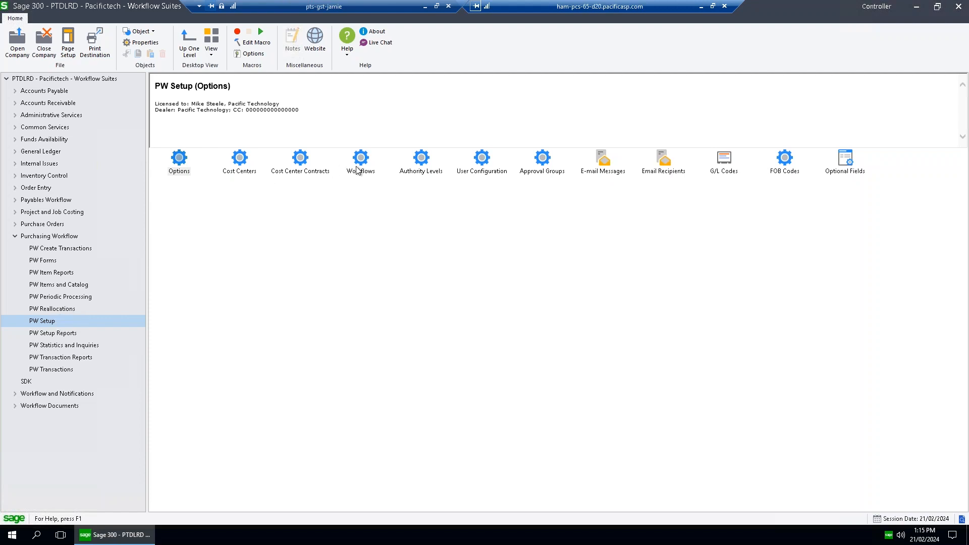
click(422, 160)
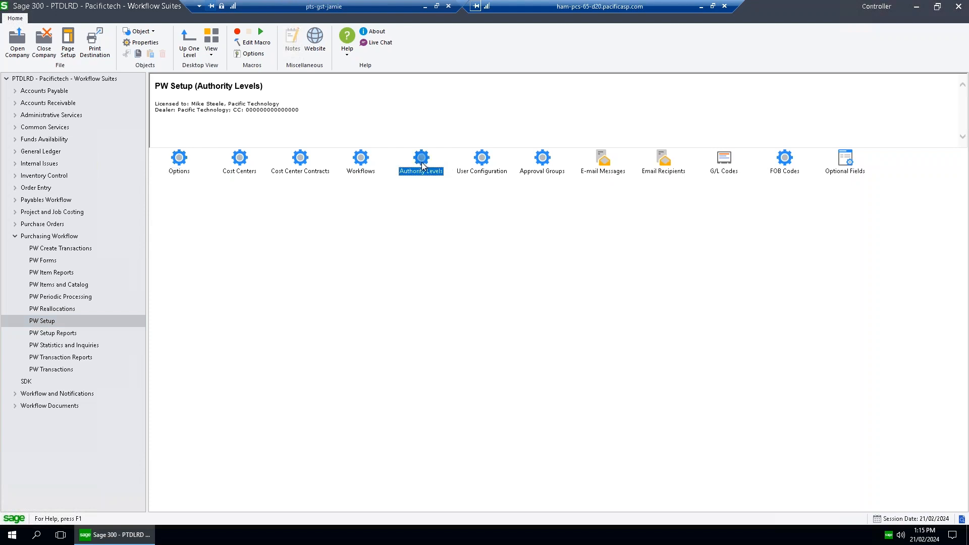
double_click(422, 162)
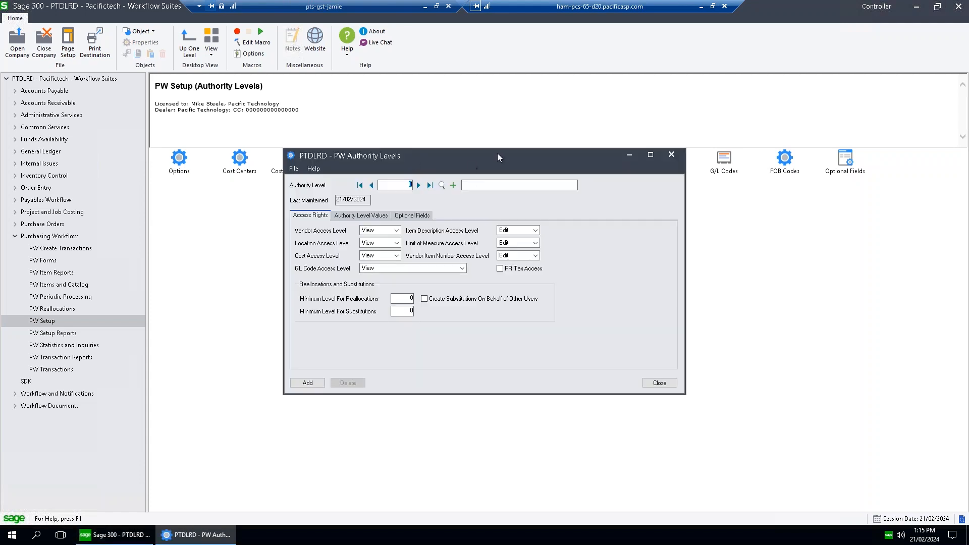
Open PW User Configuration and arrange it side by side with the PW Authority Levels window
drag(605, 140, 408, 134)
click(433, 133)
double_click(482, 159)
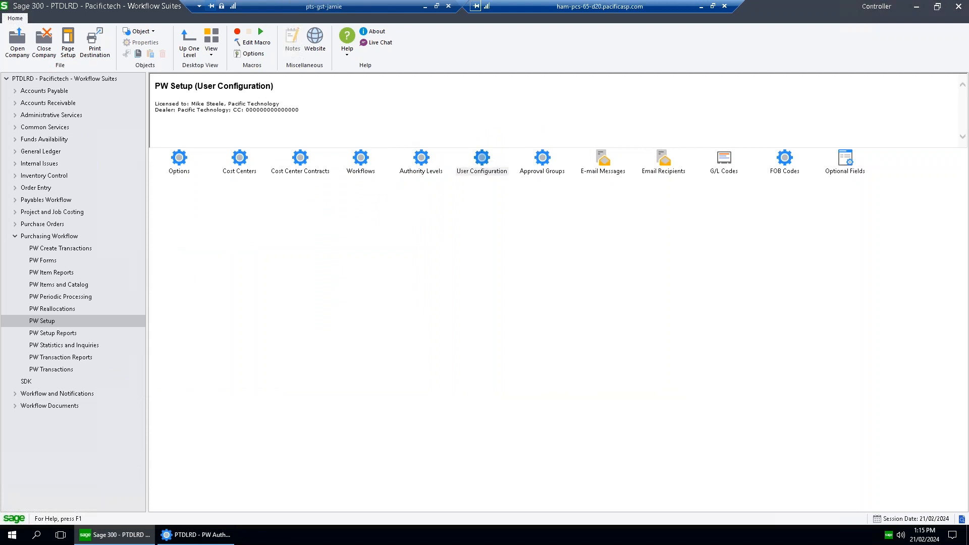
drag(528, 164, 726, 144)
click(197, 534)
drag(392, 136, 344, 125)
Browse through the authority level records up to level 40, Level 4 Staff
click(171, 154)
click(171, 153)
click(171, 154)
click(171, 154)
click(172, 154)
click(171, 154)
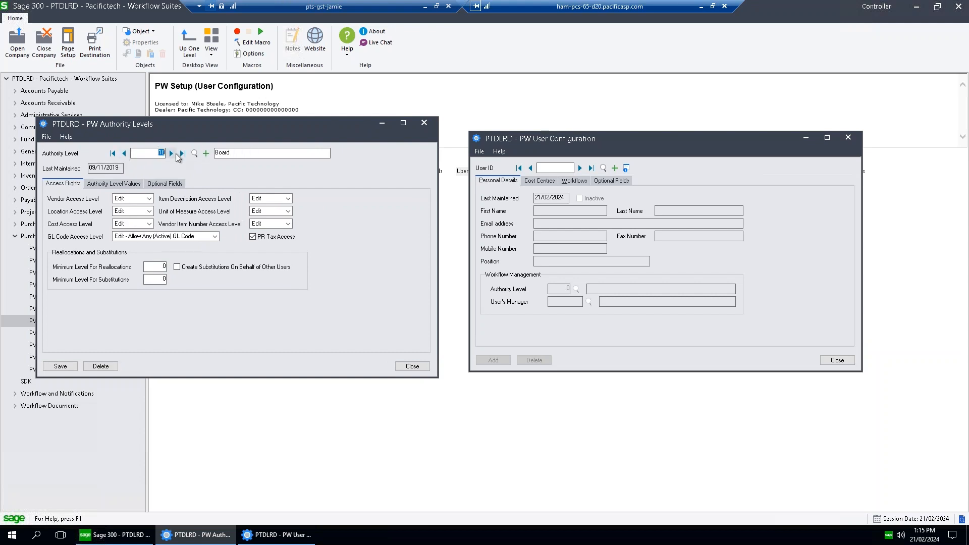
click(172, 153)
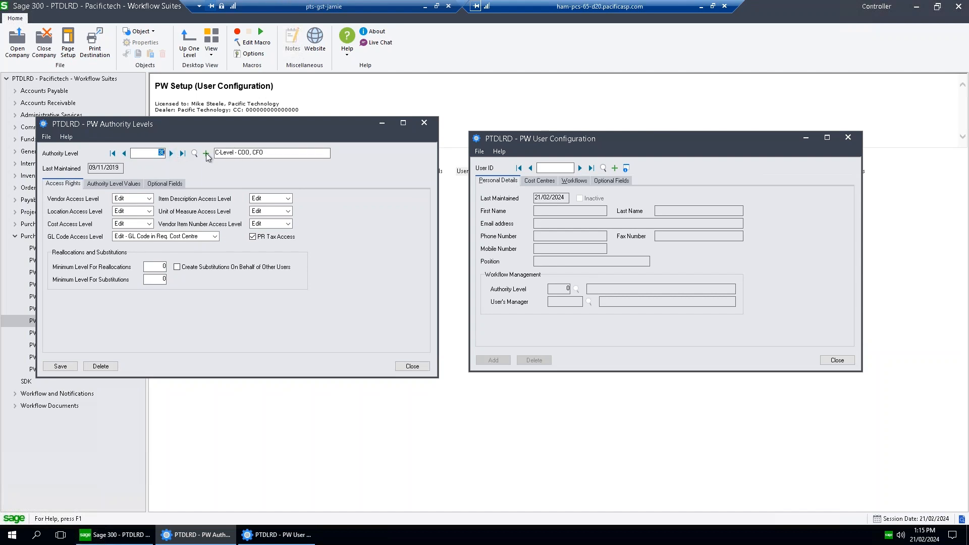
click(171, 154)
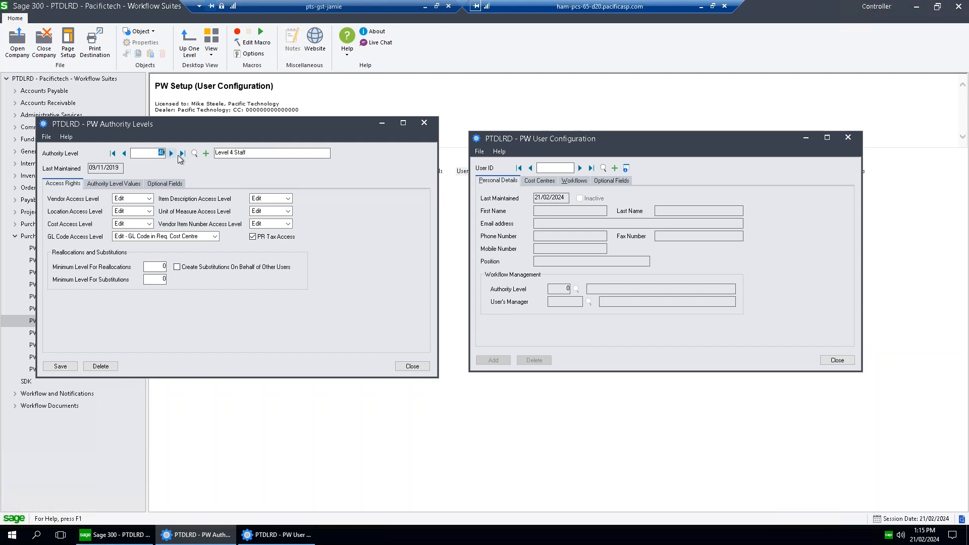
Examine the authority level values of levels 40 and 30, comparing the LOOP and REPLEN transaction values for level 30
click(125, 185)
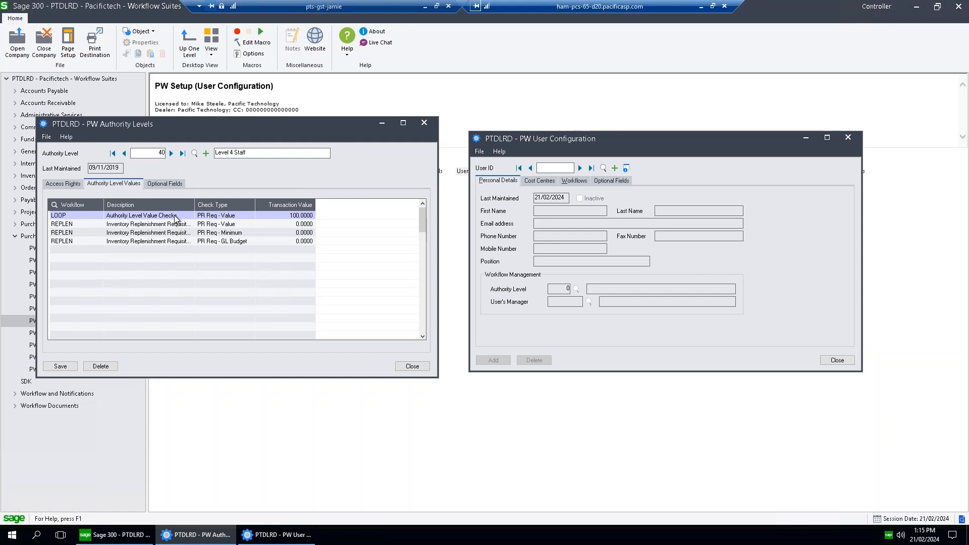
click(123, 153)
click(165, 217)
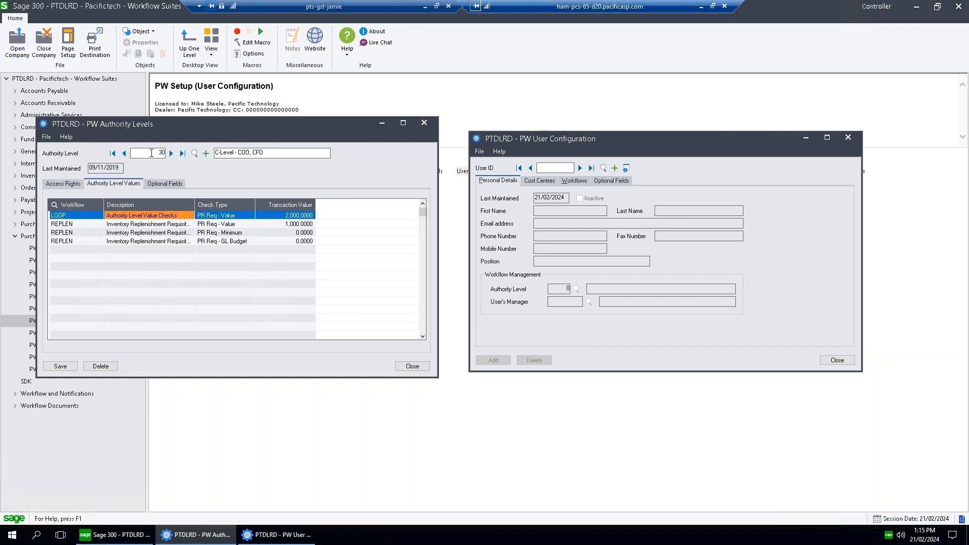
click(152, 153)
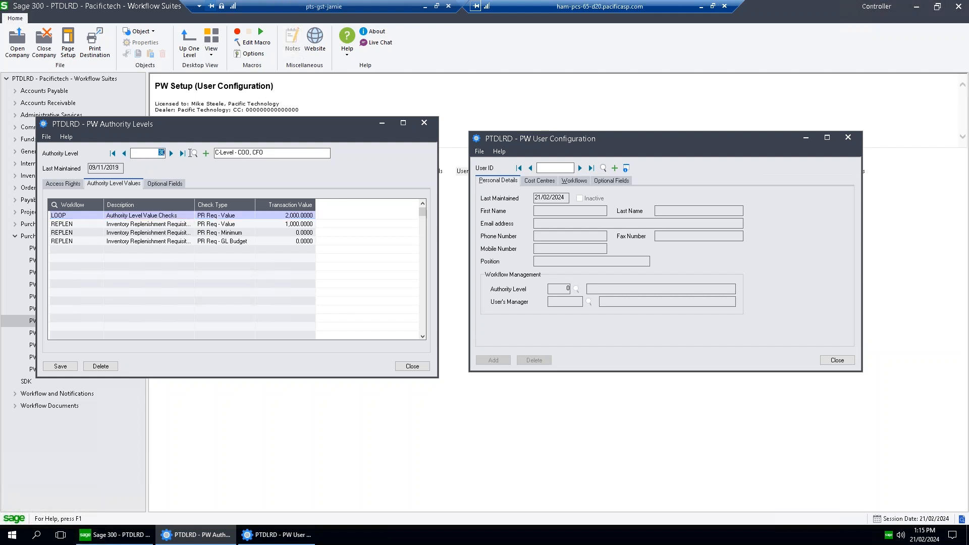
click(69, 217)
click(267, 218)
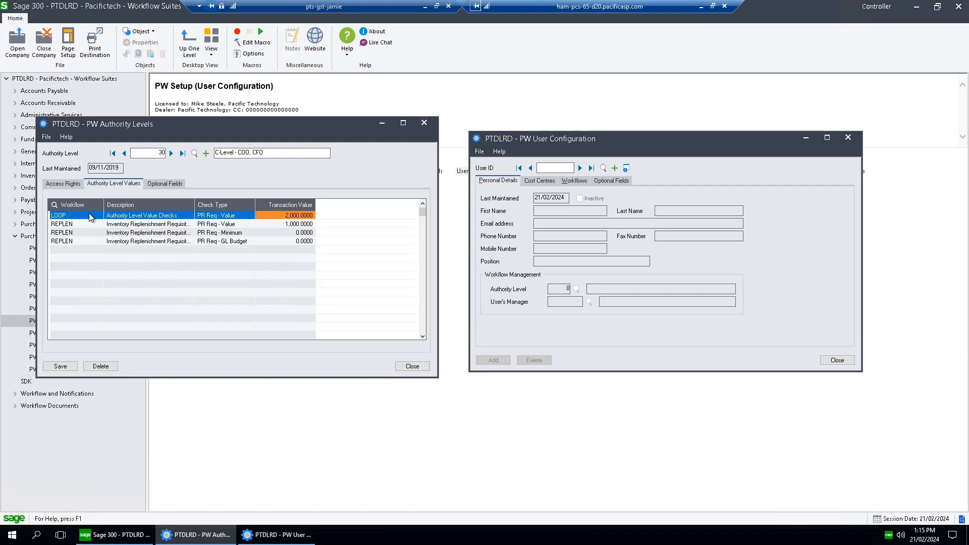
click(79, 225)
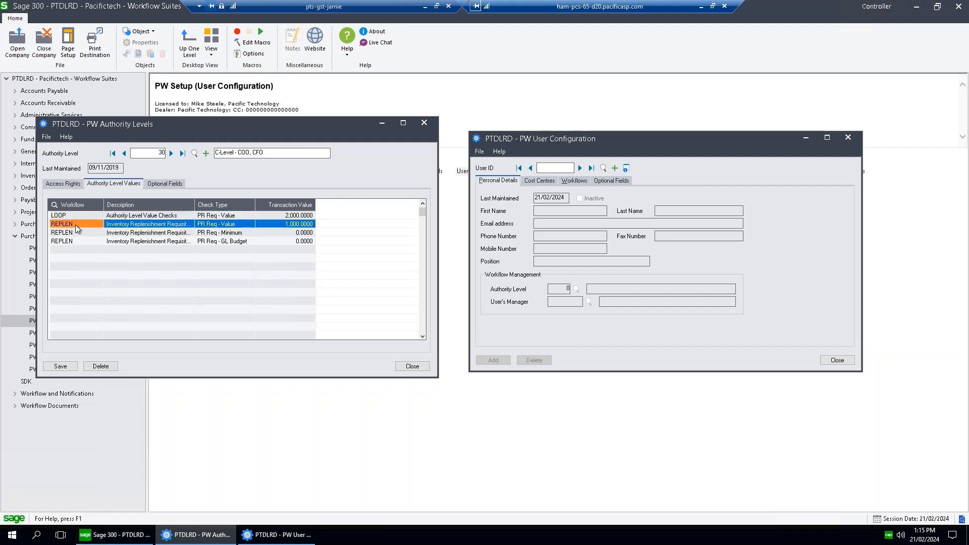
click(298, 225)
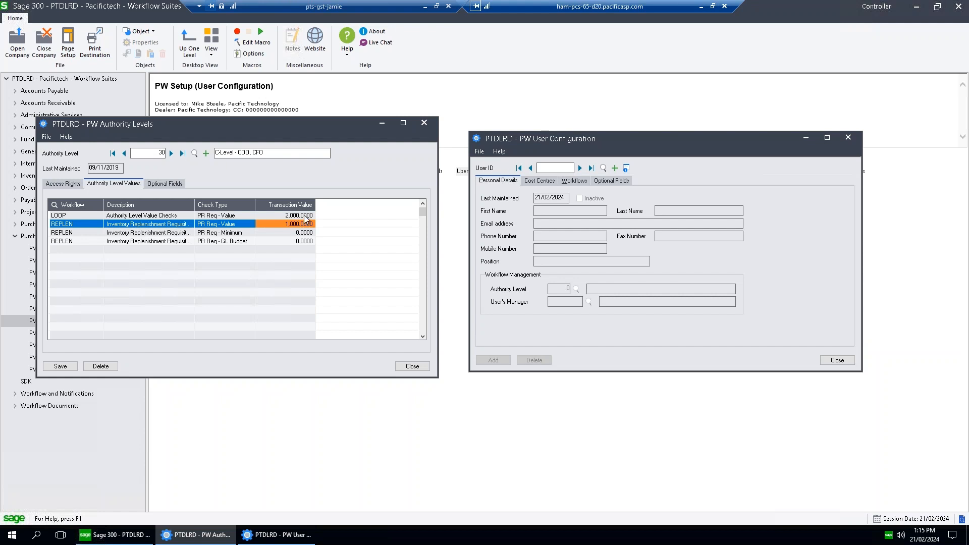
Load user ID CONTROLL in PW User Configuration and check the assigned authority level
click(621, 139)
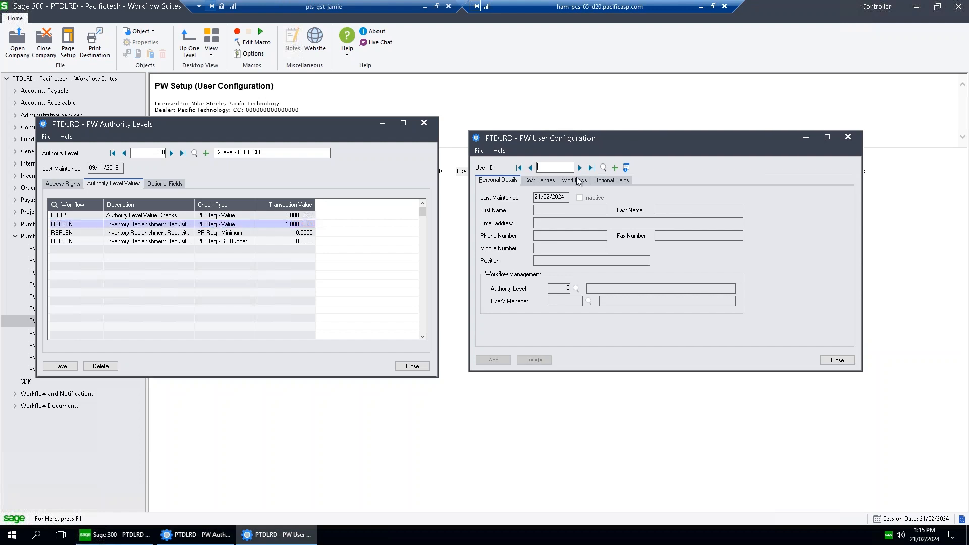
text(CONTROLL)
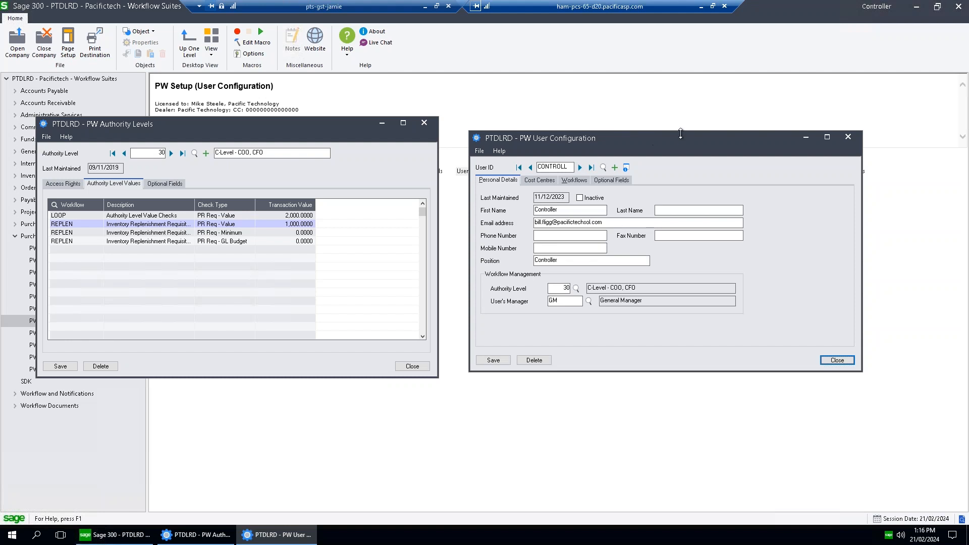
key(Tab)
drag(677, 142, 684, 138)
drag(570, 283, 580, 282)
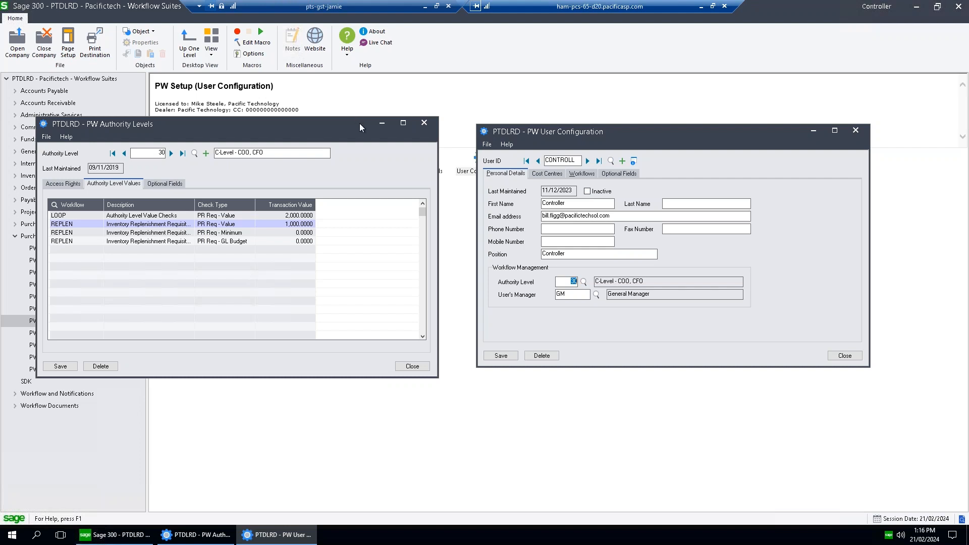
Close the authority level and user windows, and load the INDIVID workflow in PW Workflows
click(424, 125)
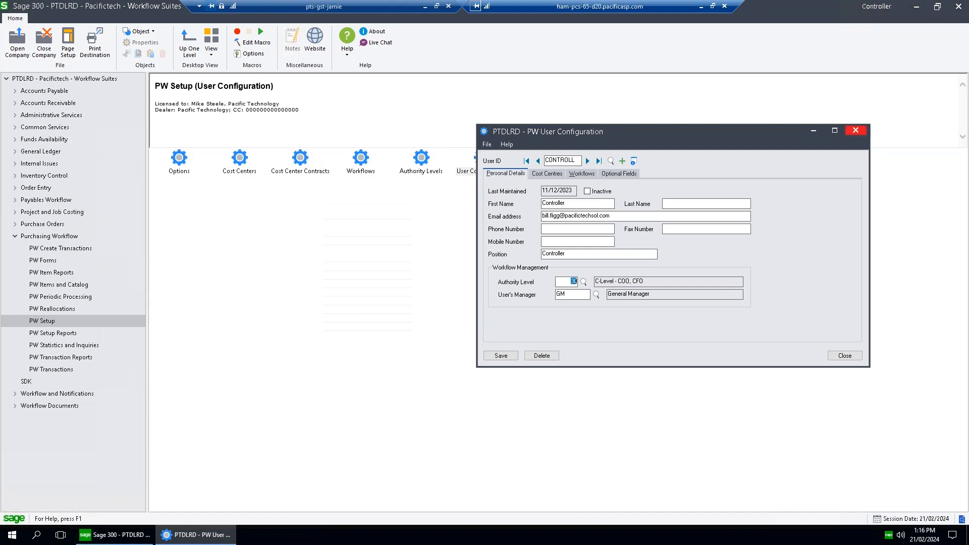
click(856, 131)
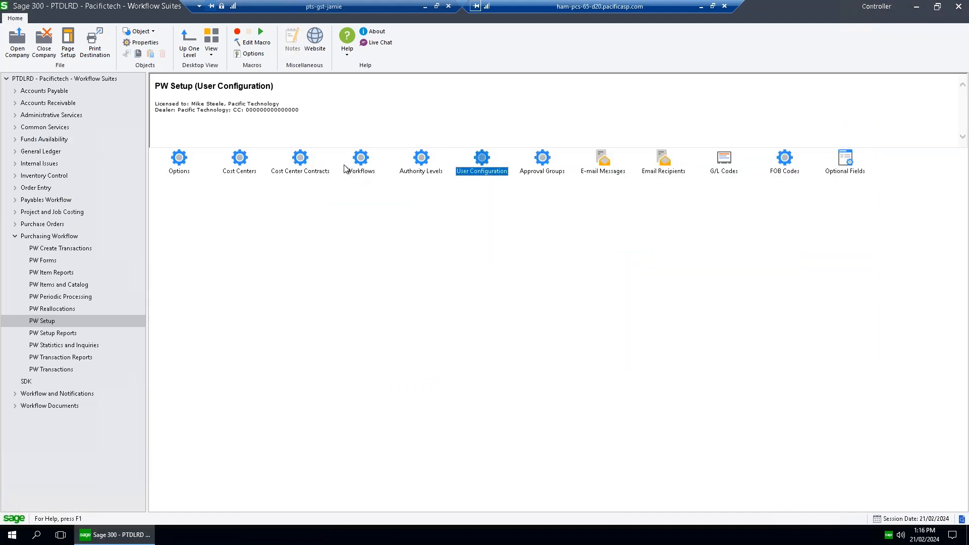
double_click(361, 160)
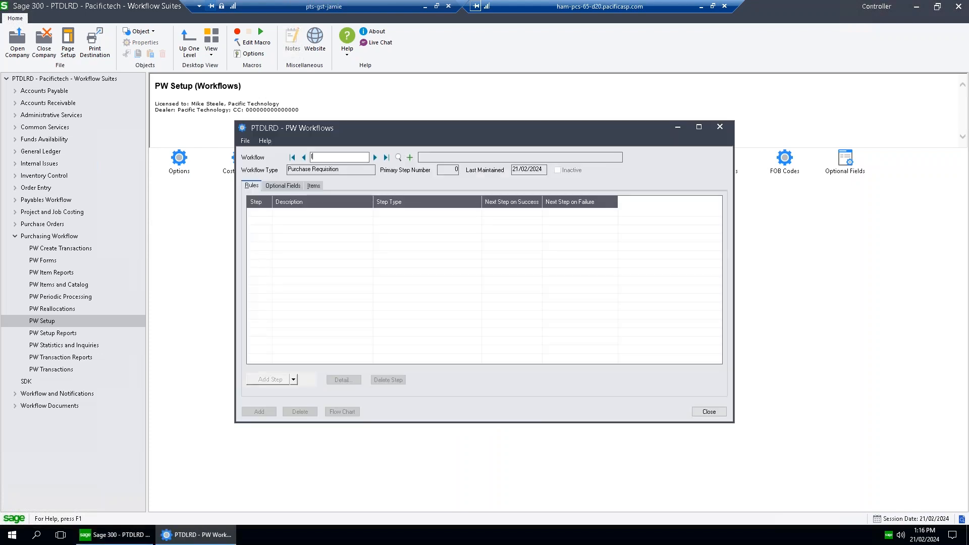
text(INDIVID)
key(Tab)
drag(493, 129, 470, 120)
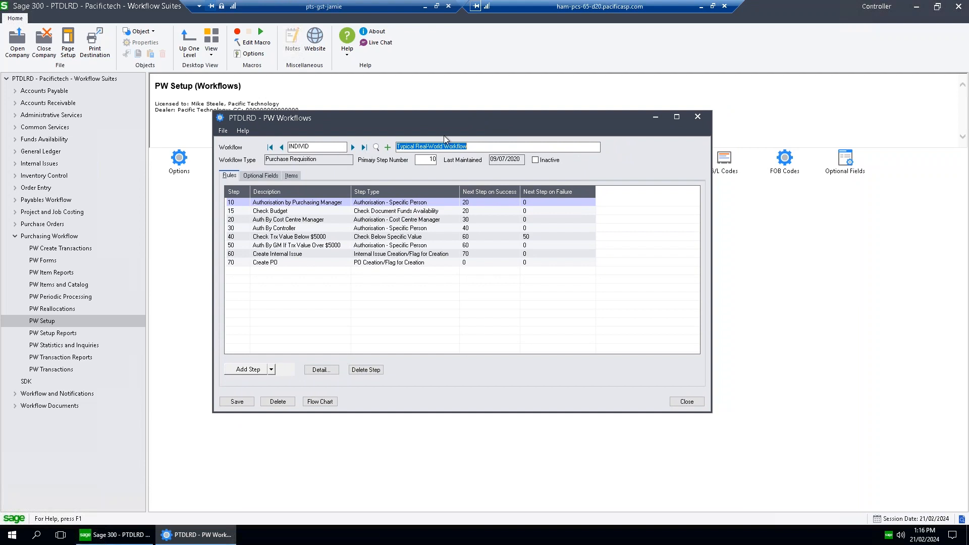
Look over the INDIVID workflow's description and its rules from step 10 down to step 50
click(465, 146)
drag(465, 145, 390, 148)
click(238, 202)
key(Down)
key(Down)
key(Down)
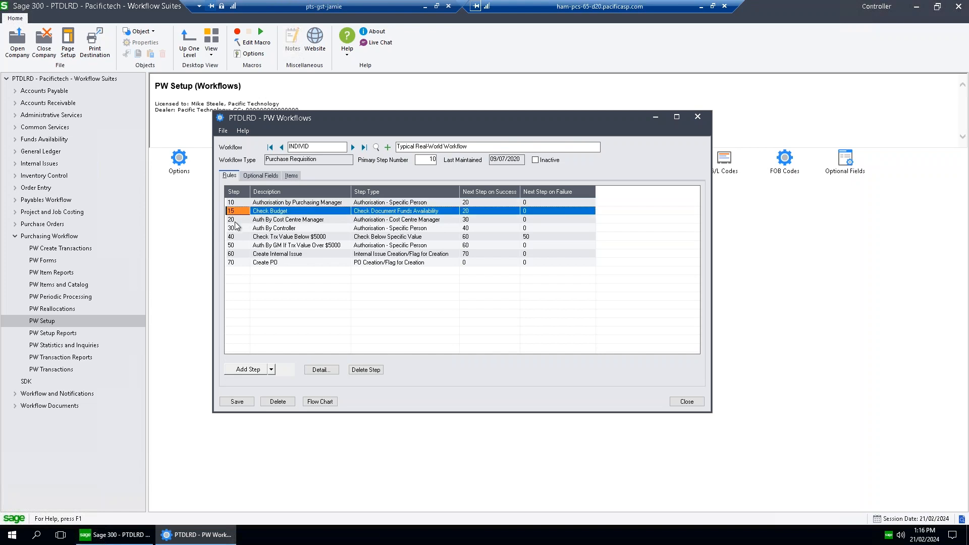
key(Down)
key(Down)
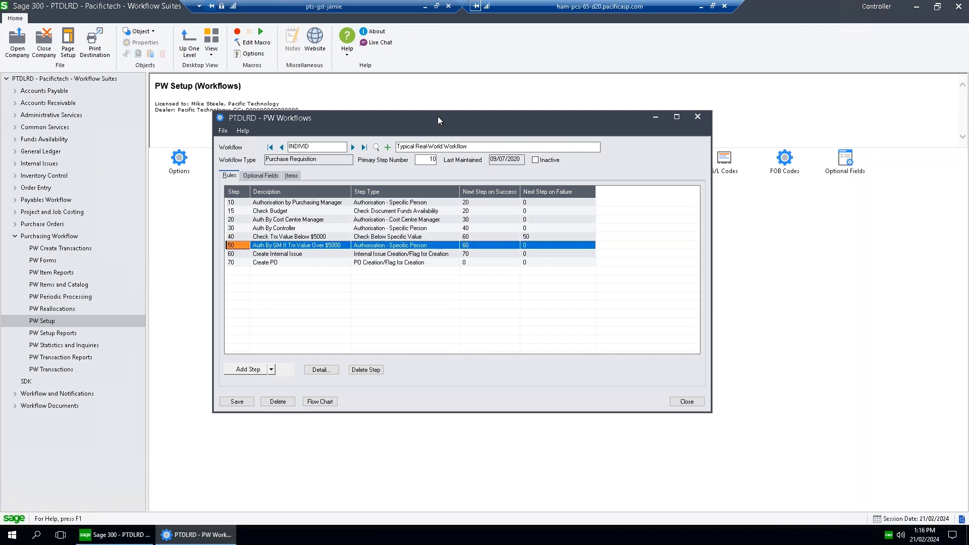
drag(438, 117, 441, 117)
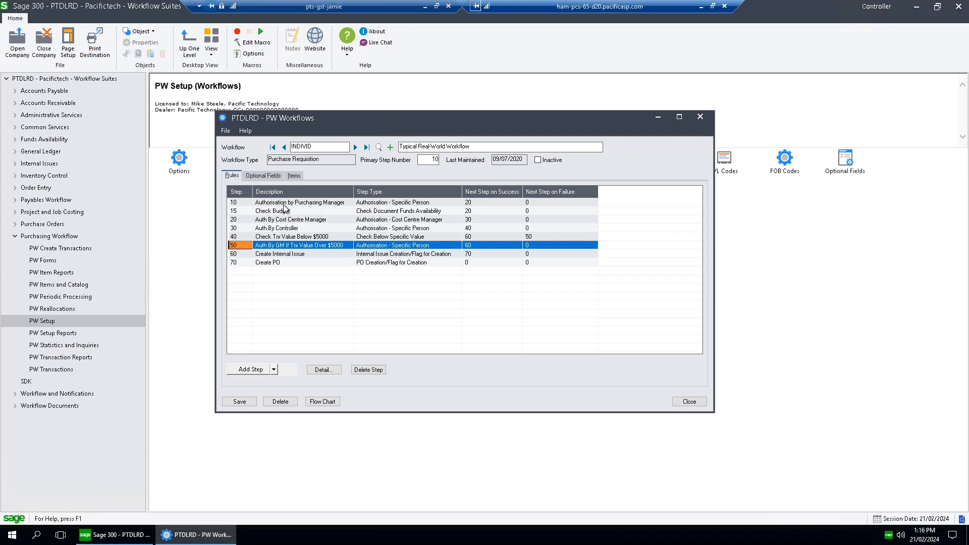
Check the primary step number, step 10's next step on success, and the Check Budget rule at step 15
click(423, 160)
click(314, 202)
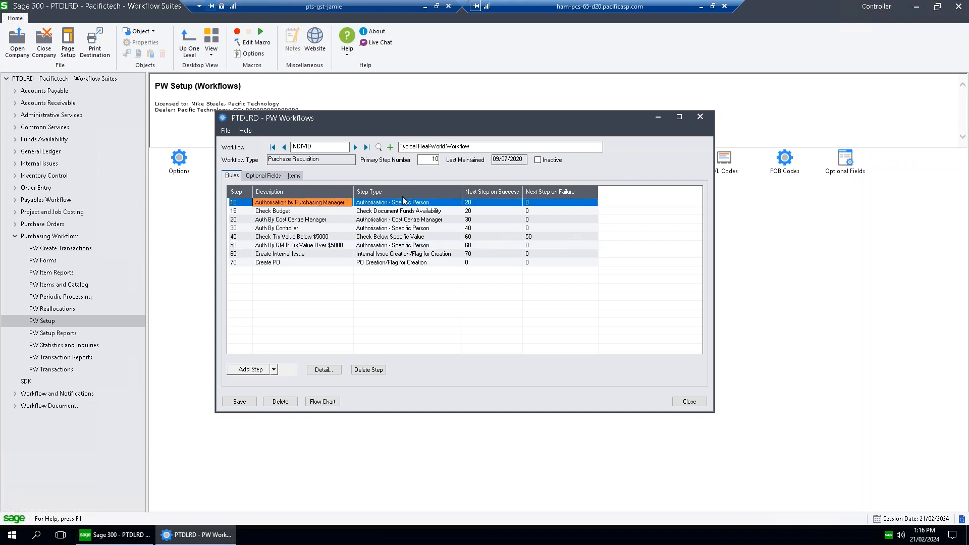
click(474, 202)
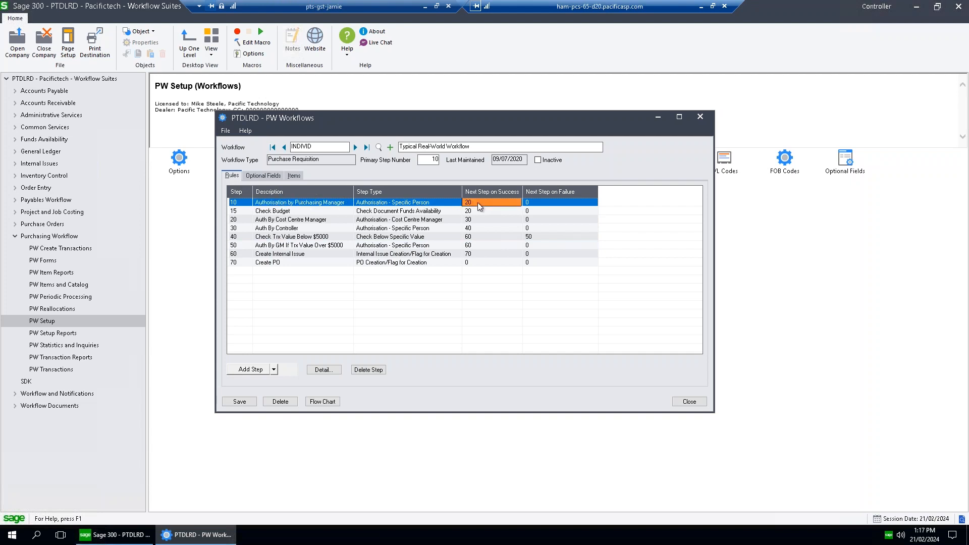
click(320, 219)
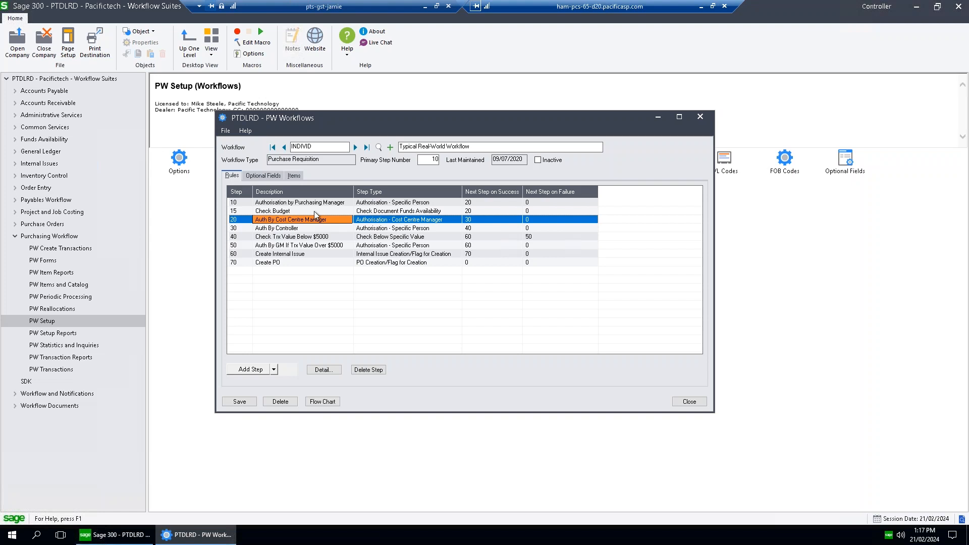
click(318, 211)
click(382, 211)
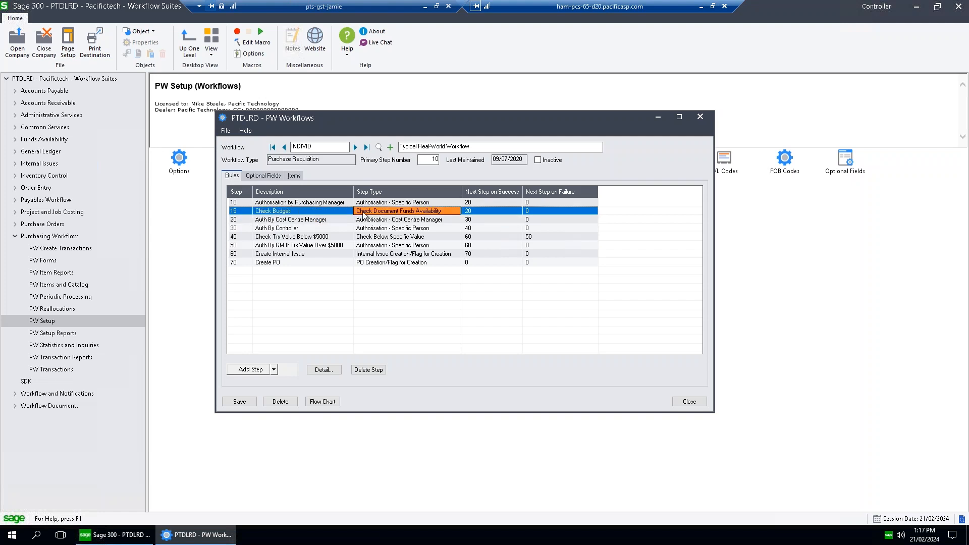
click(287, 213)
click(473, 204)
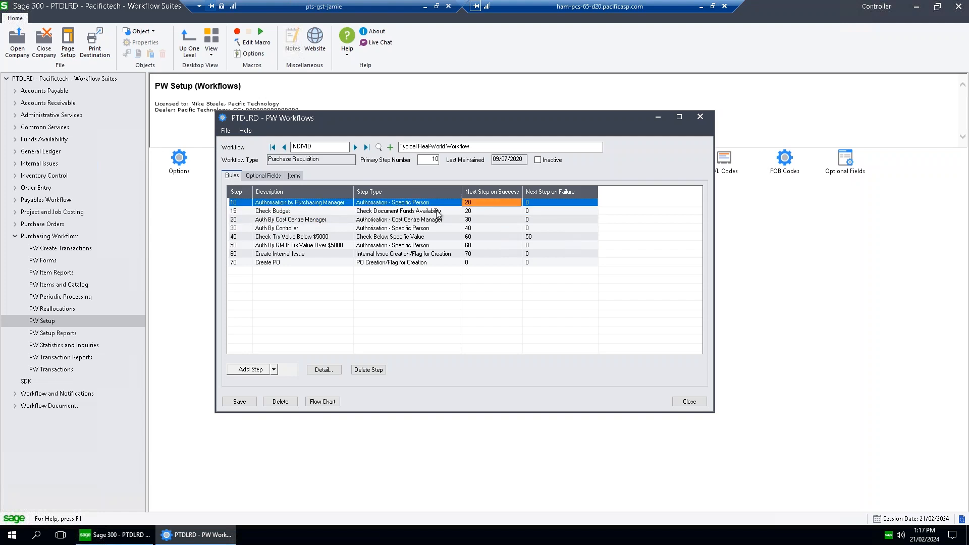
Trace the rules from Check Budget through the manager, controller, $5000 value check and GM authorisation, then recheck step 10's next step on success
click(434, 211)
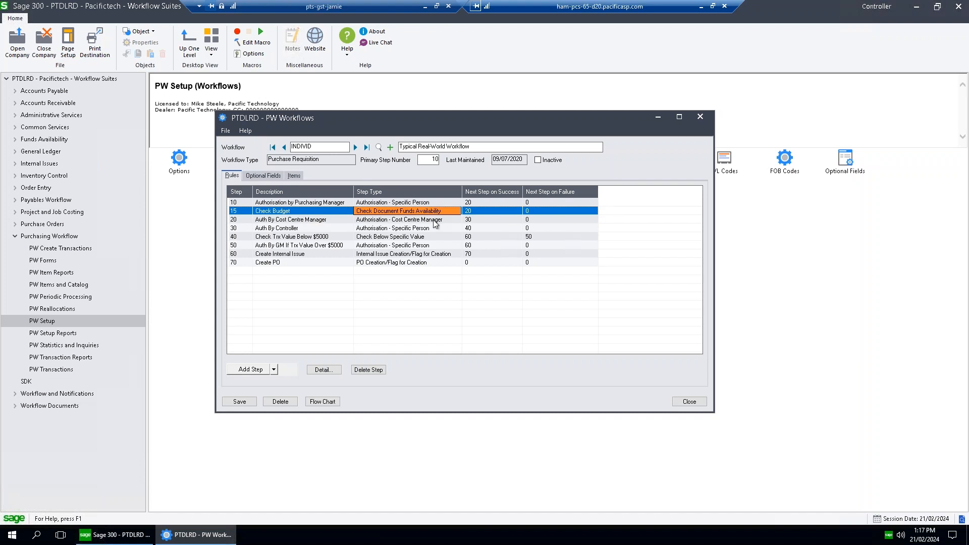
click(435, 221)
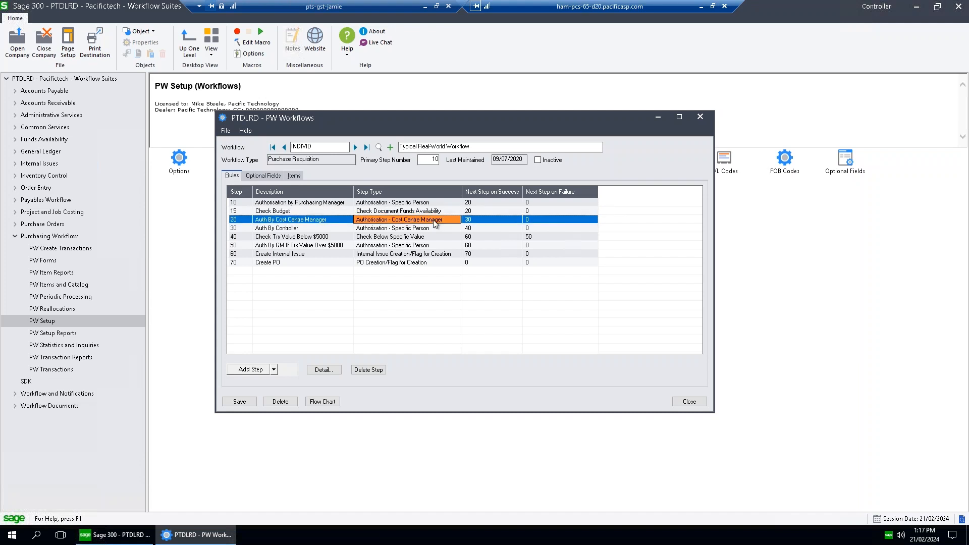
click(320, 222)
click(318, 229)
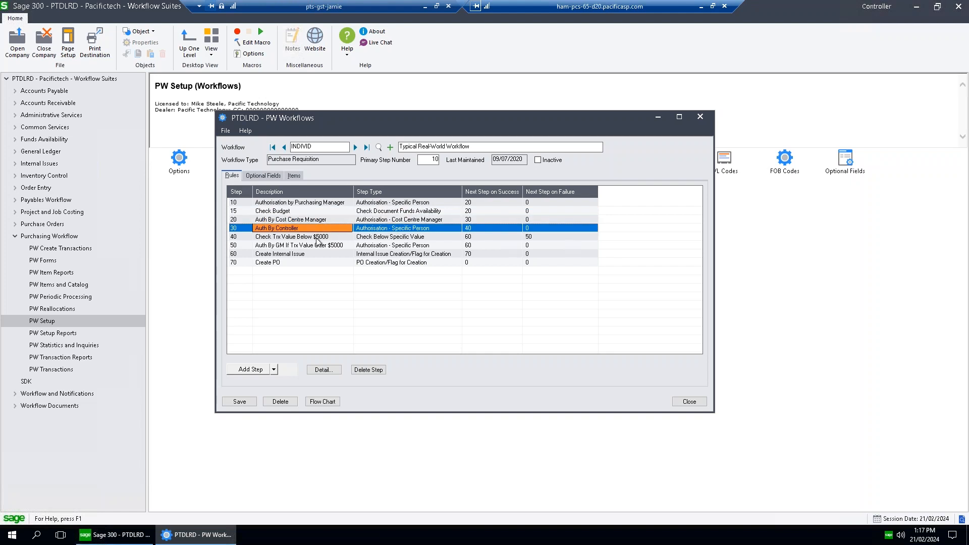
click(317, 237)
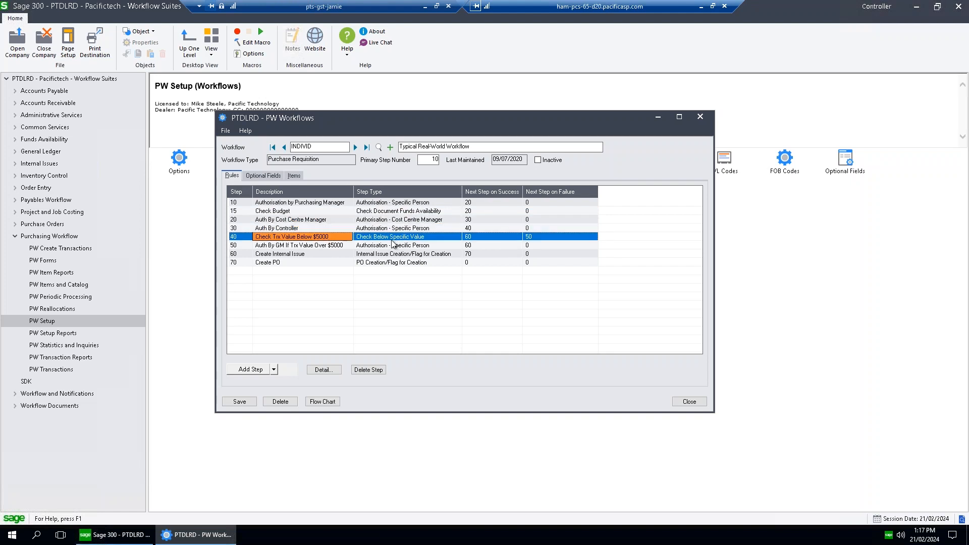
click(323, 247)
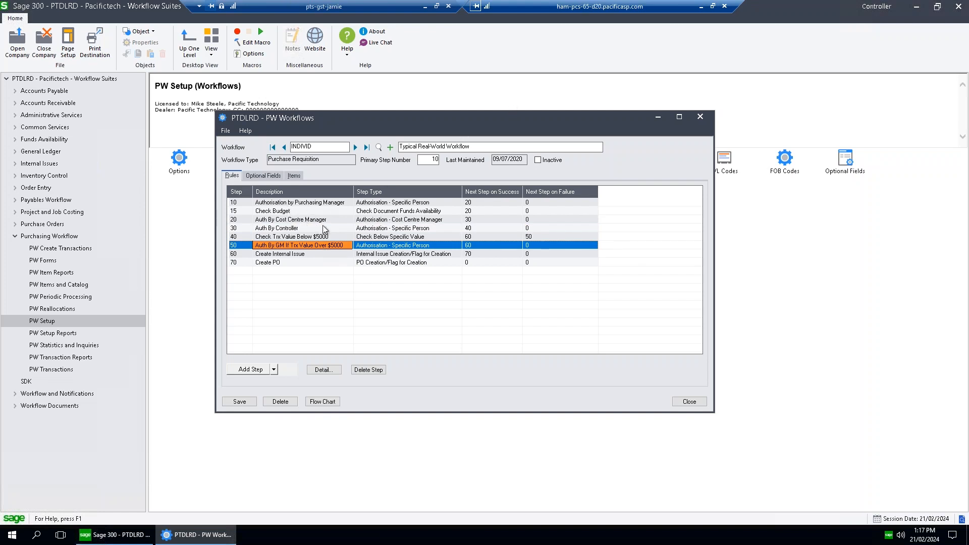
click(473, 204)
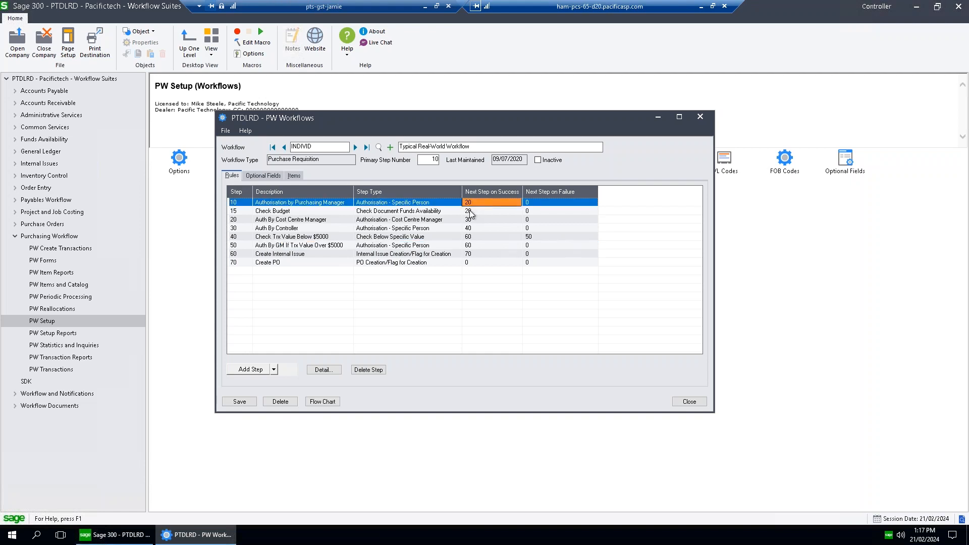
Check the next step on success for the Check Budget rule at step 15 against the cost centre manager rule
click(473, 212)
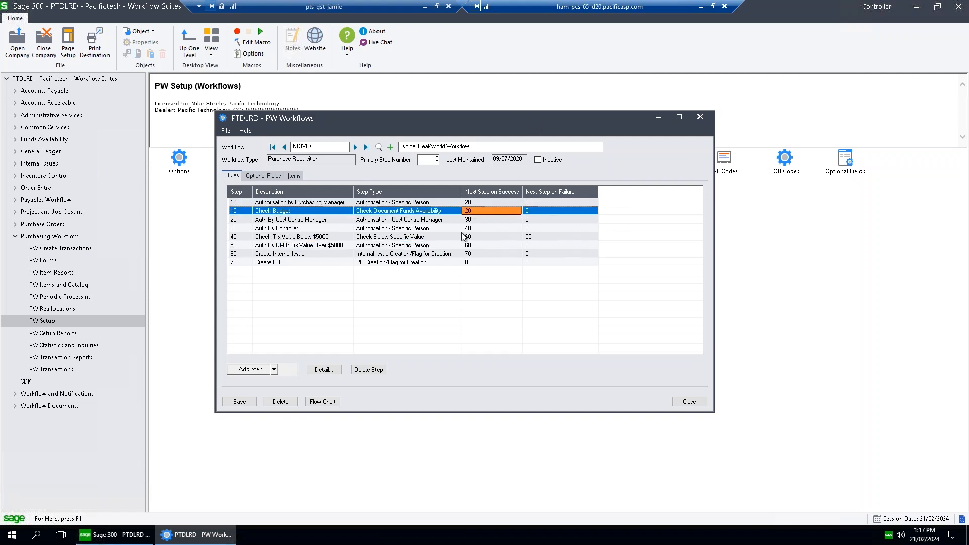
click(481, 218)
click(483, 211)
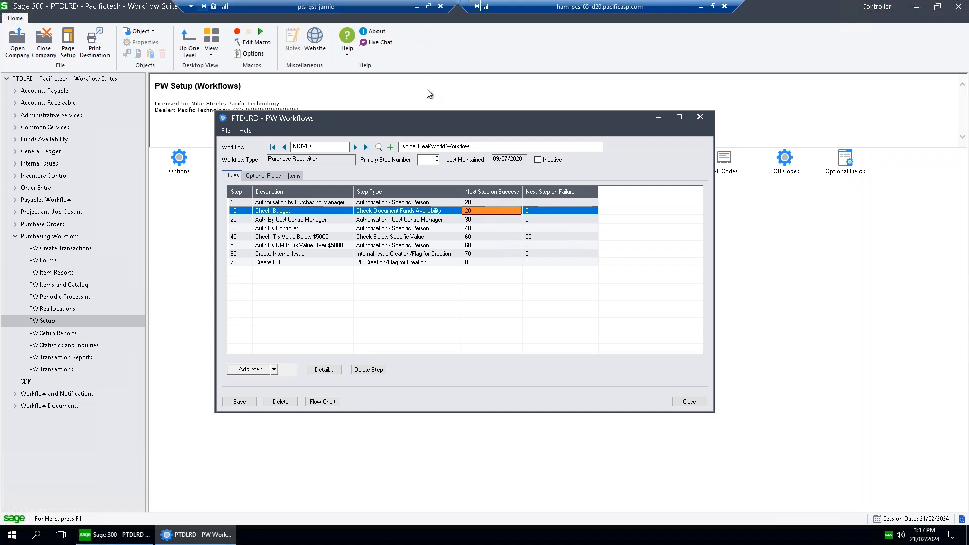
View the INDIVID workflow's flow chart and inspect the details of its authorisation and value check steps
mouse_move(466, 117)
mouse_down()
mouse_move(445, 107)
mouse_move(476, 104)
mouse_up()
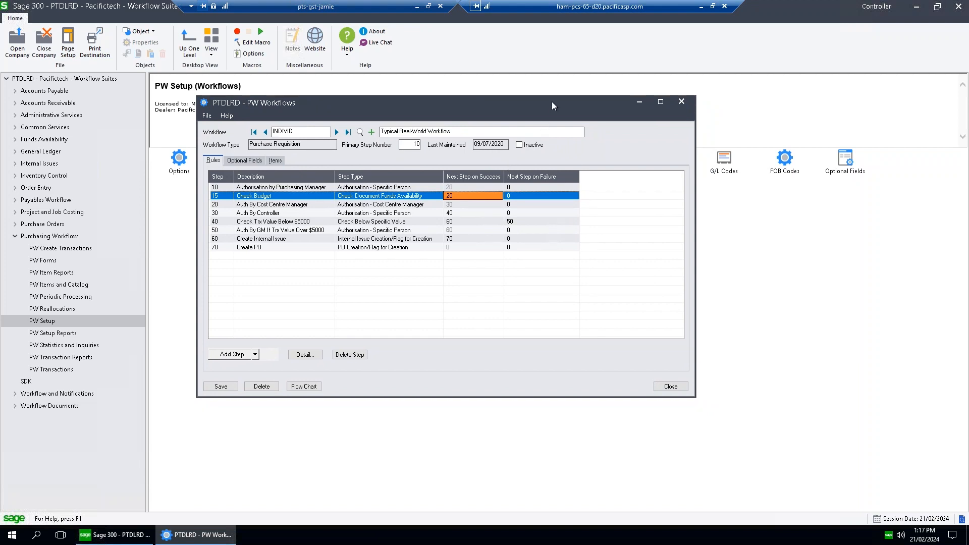
click(305, 387)
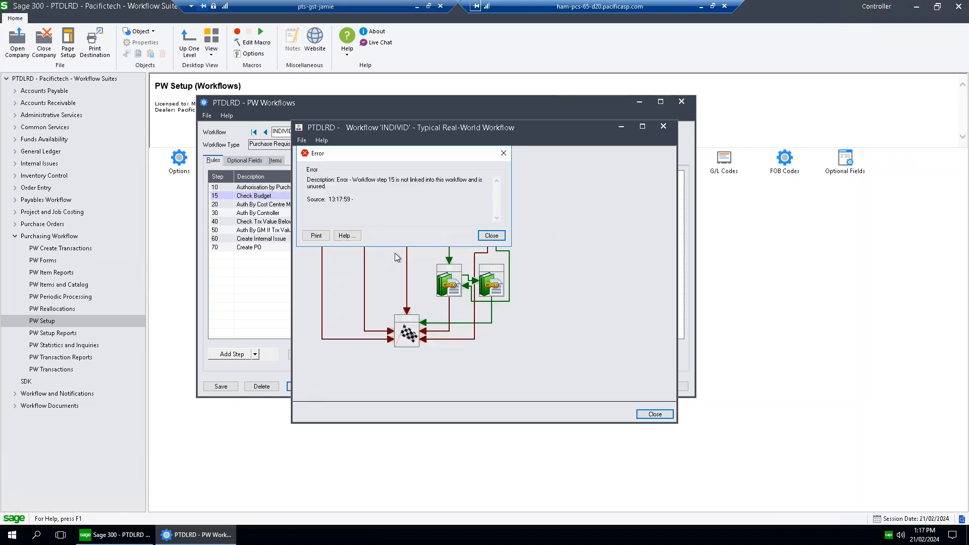
click(492, 236)
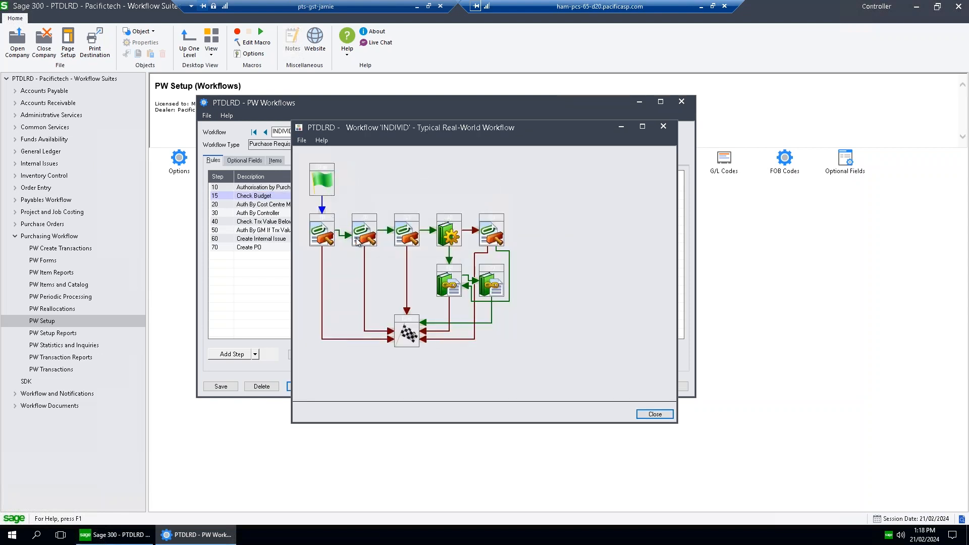
mouse_move(353, 244)
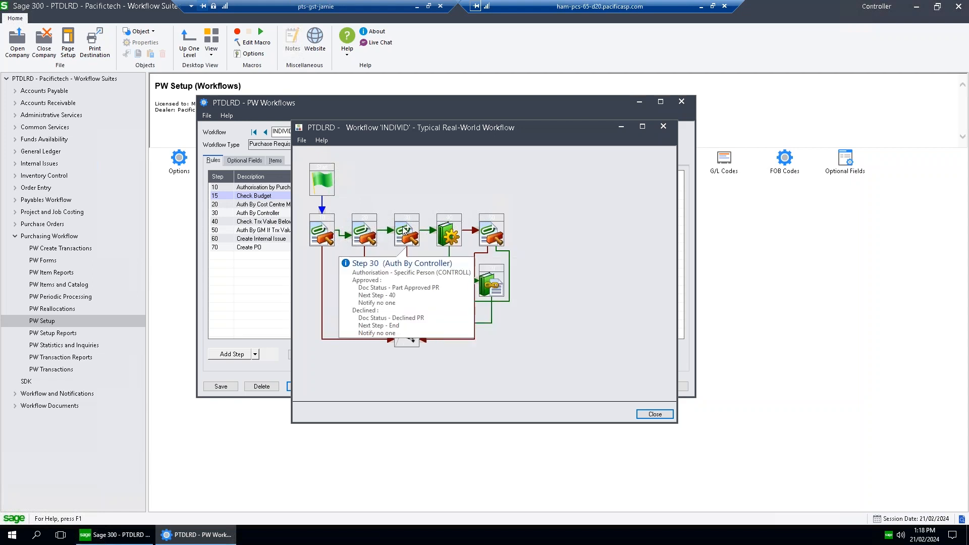
mouse_move(450, 229)
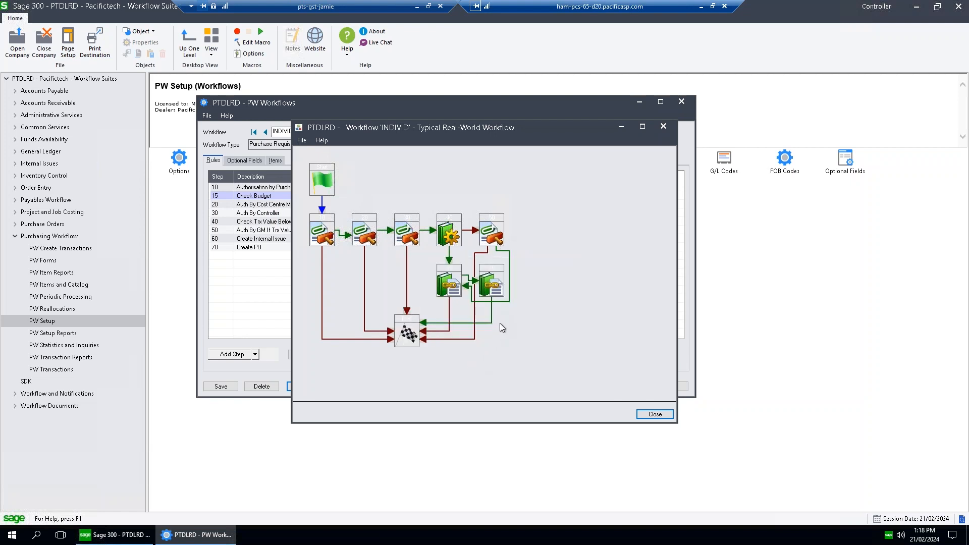
click(655, 415)
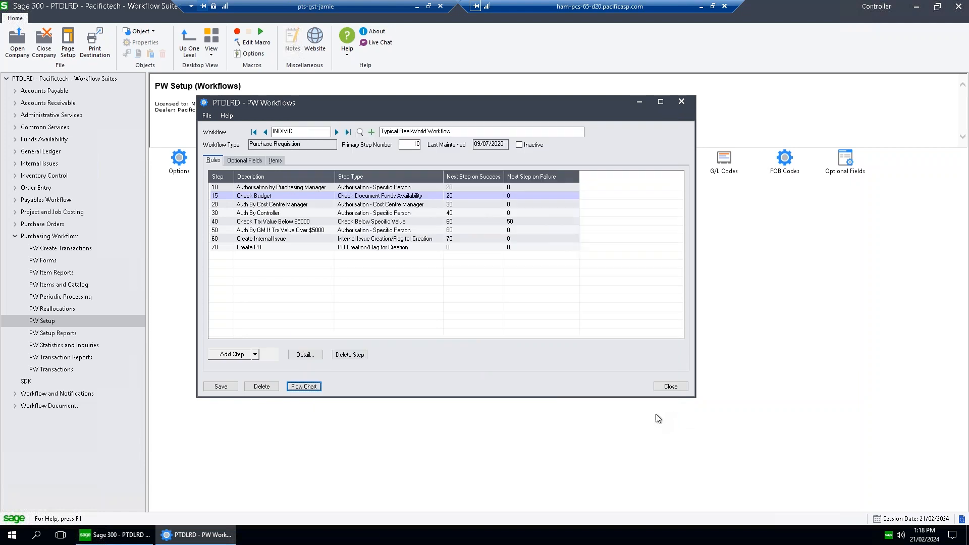
Close the workflow and look over the PW Transactions functions from Requisition Entry through Receipt Entry
click(672, 385)
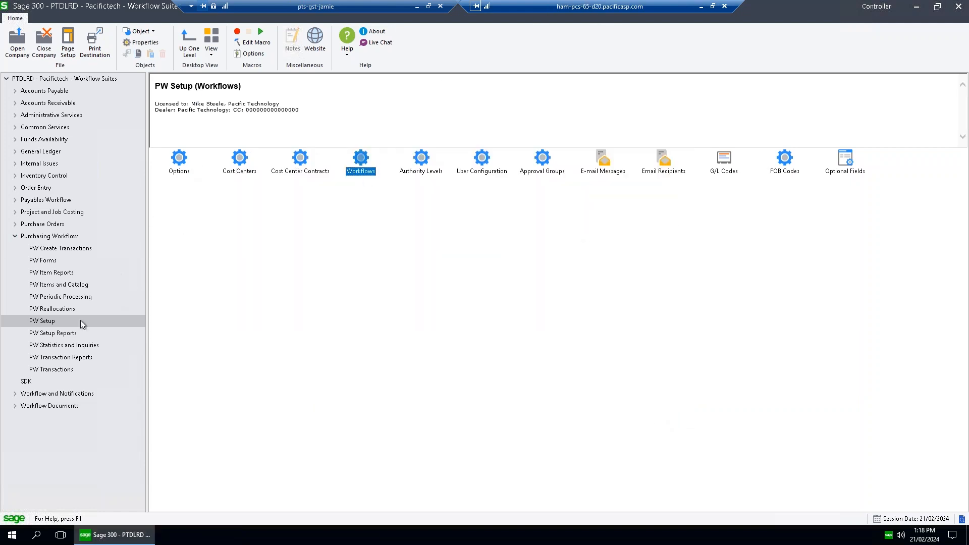
click(50, 371)
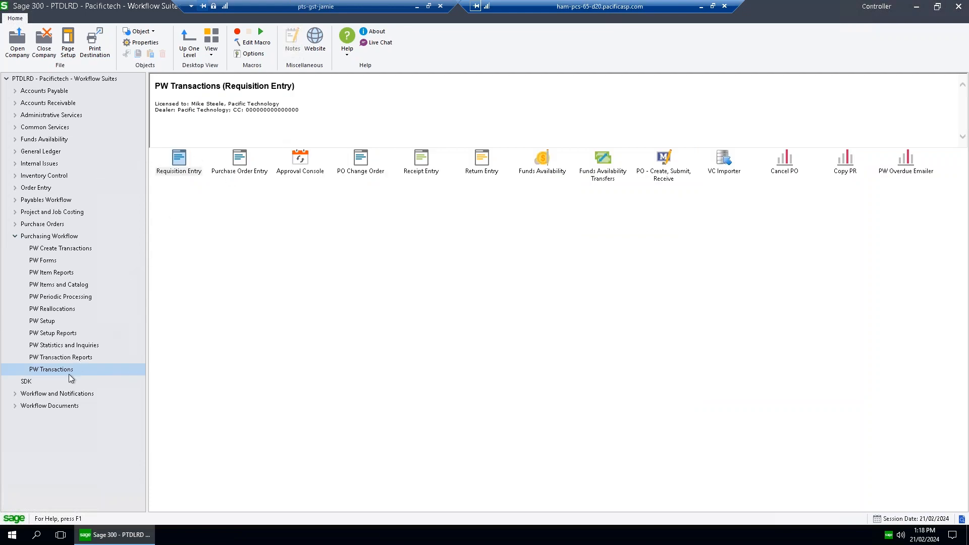
click(184, 161)
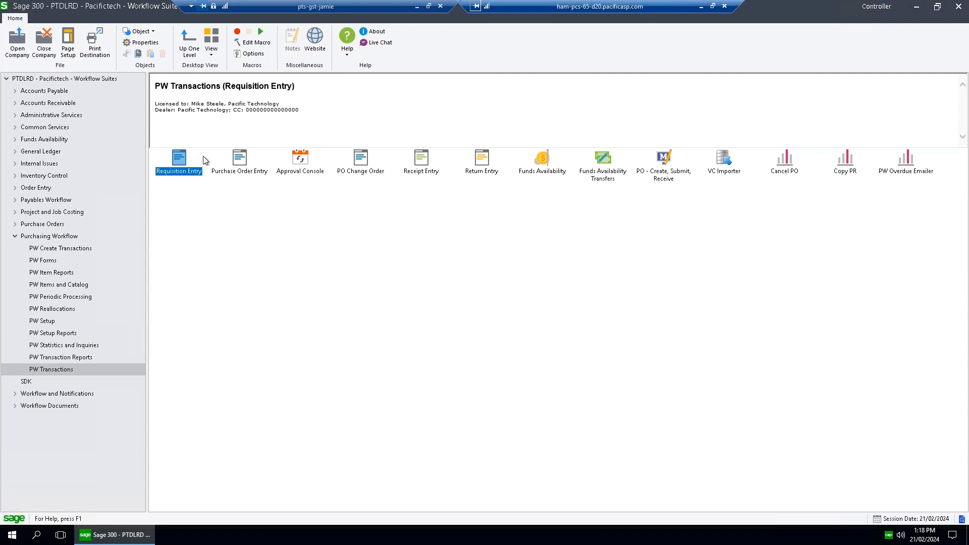
click(242, 159)
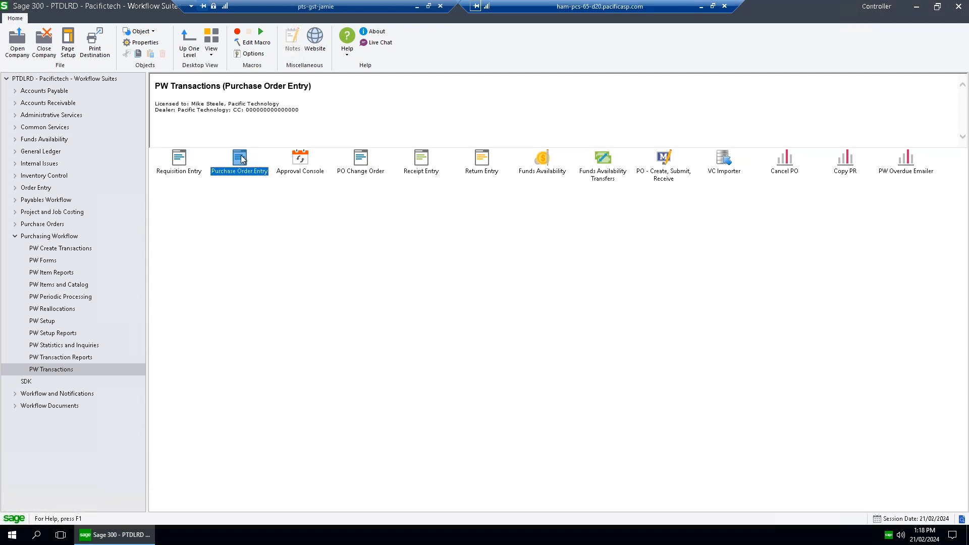
click(304, 163)
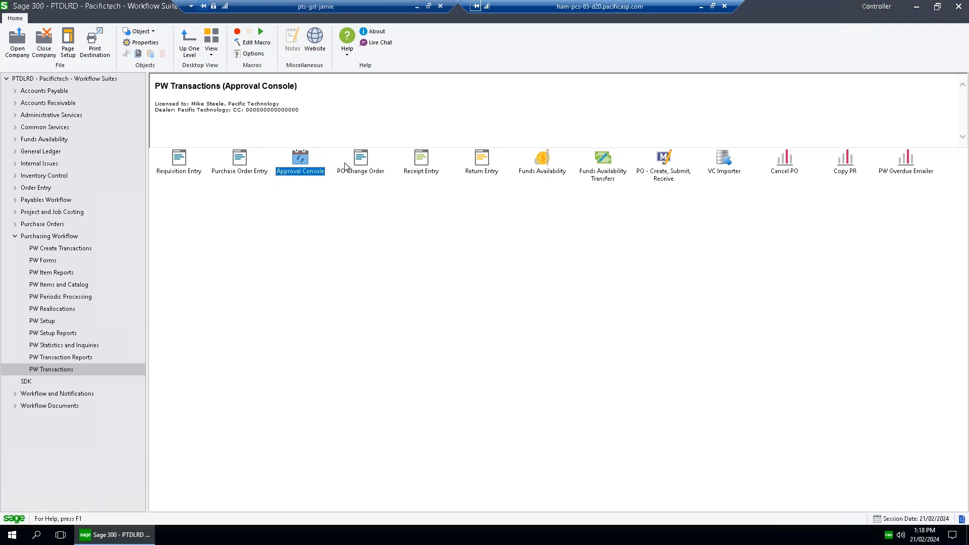
click(361, 163)
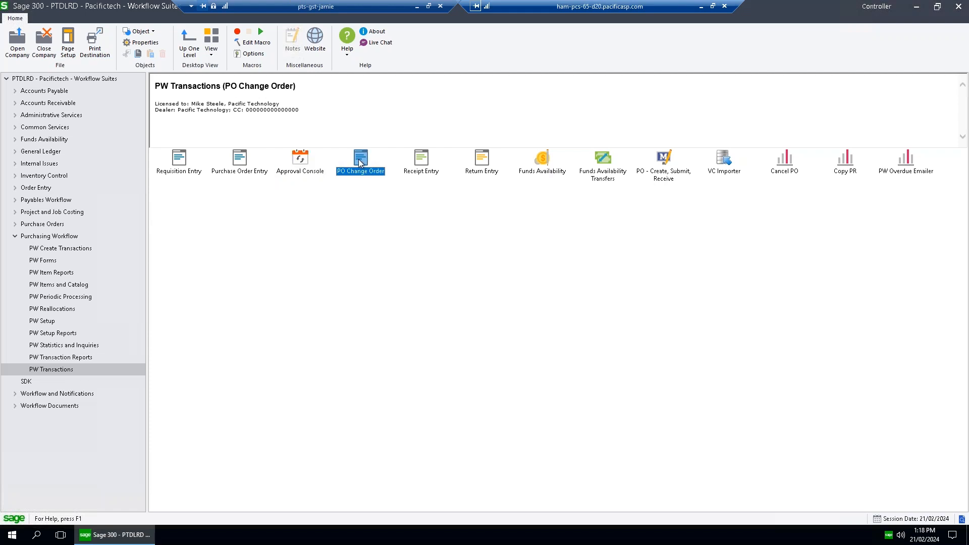
click(423, 162)
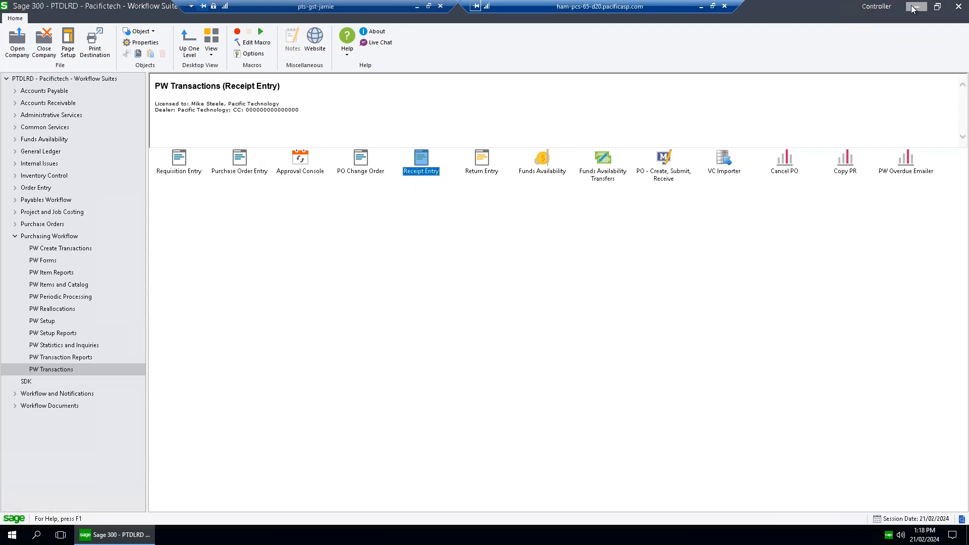
Switch to PW-Web in Google Chrome and log out of the current session
click(701, 7)
click(103, 535)
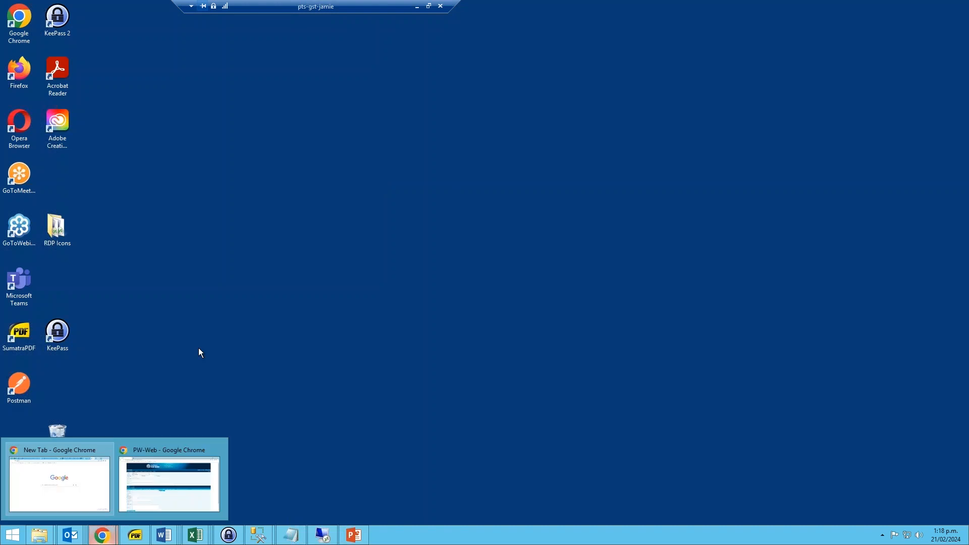
click(188, 470)
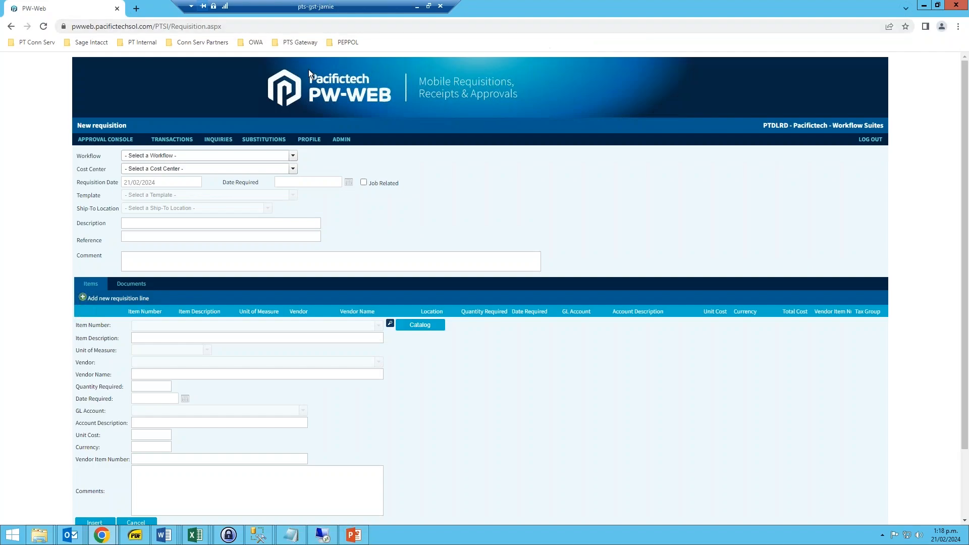
click(871, 139)
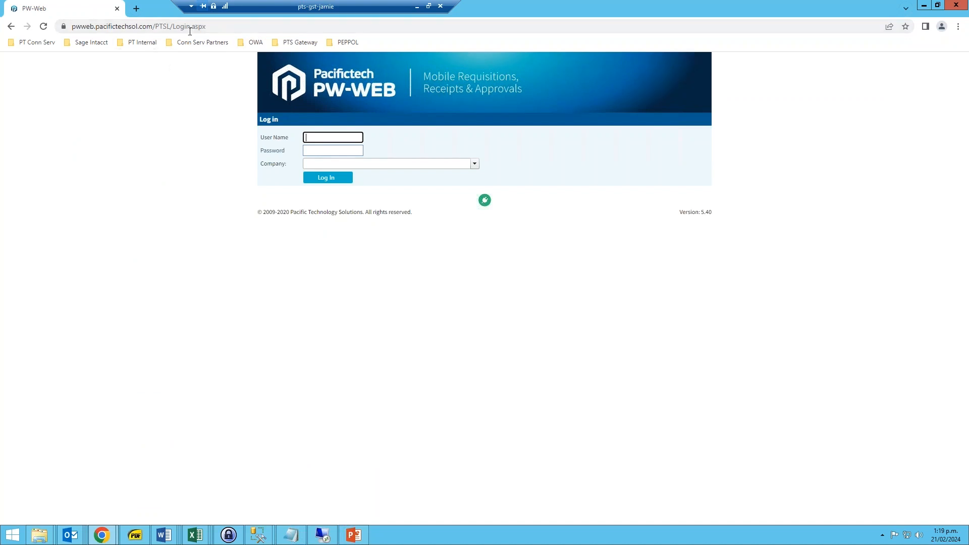
Log in to company PTDLRD as user REQR with the account password
click(340, 136)
click(335, 159)
click(321, 150)
text(••••••)
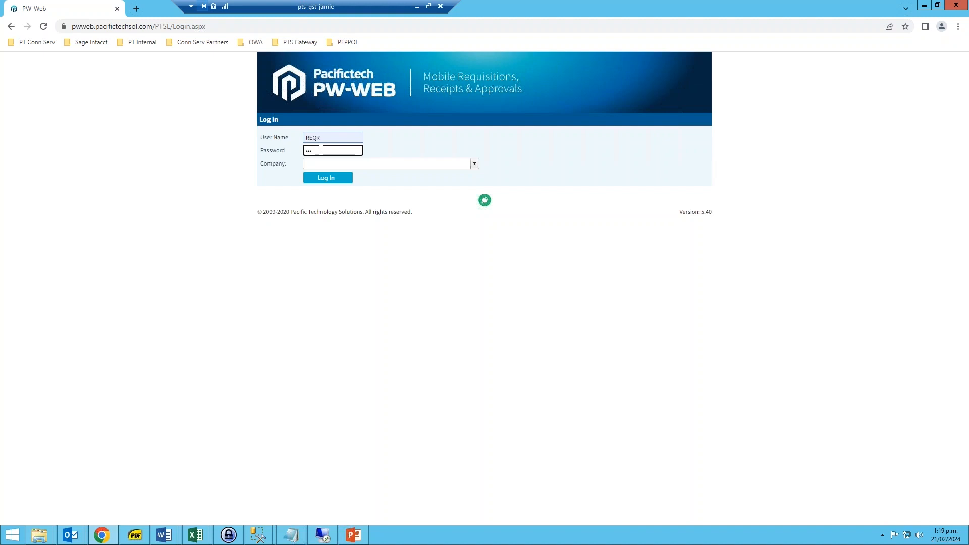
click(450, 183)
click(474, 163)
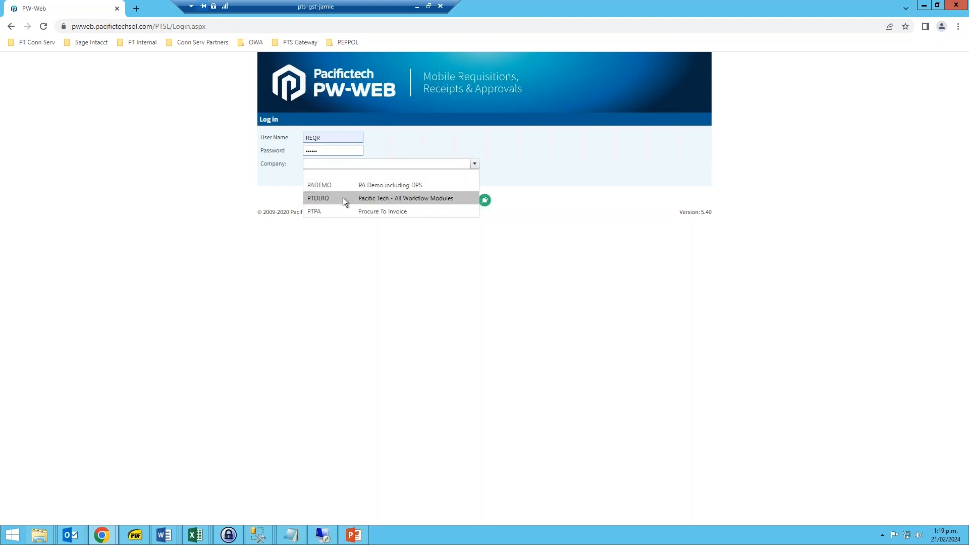
click(344, 198)
click(326, 180)
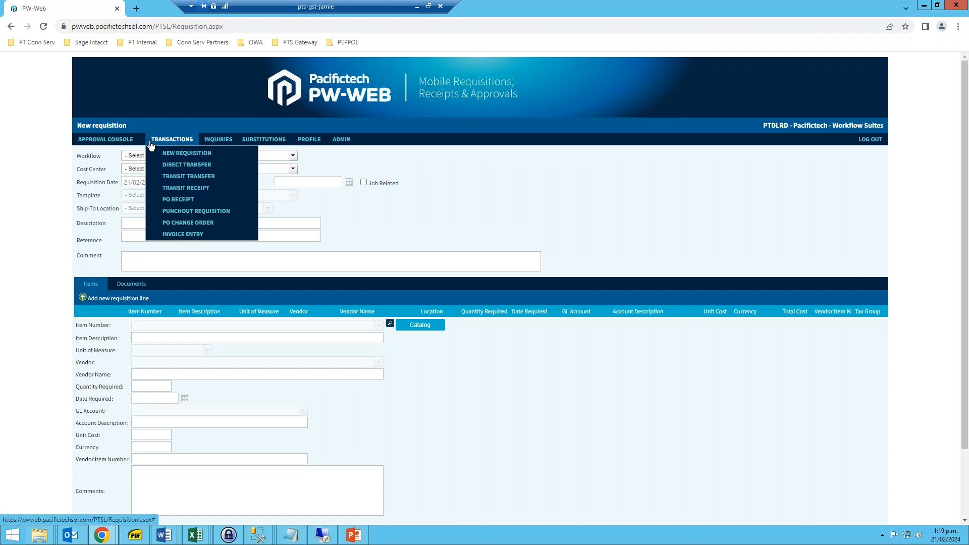
Look over the approval console, transaction and inquiry options, and view the substitute users page
mouse_move(107, 145)
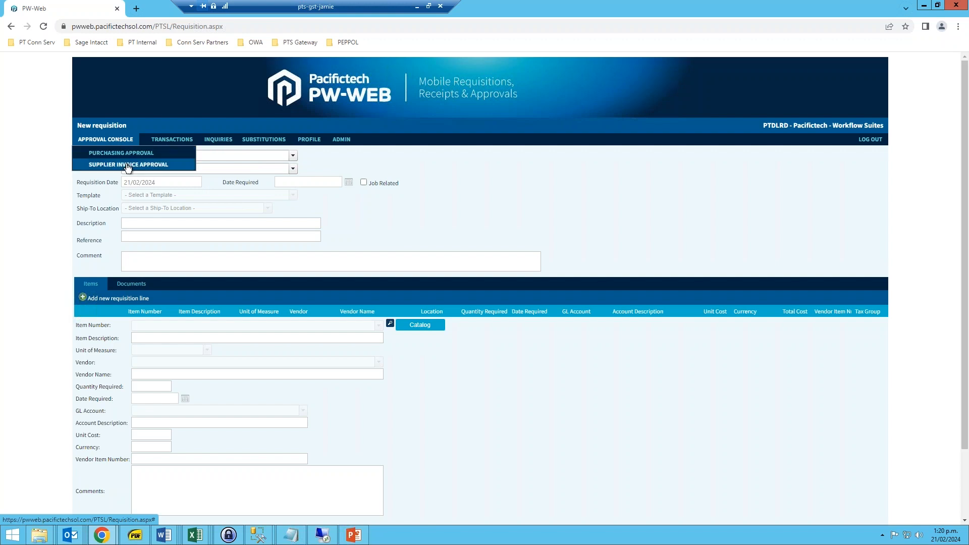
mouse_move(169, 144)
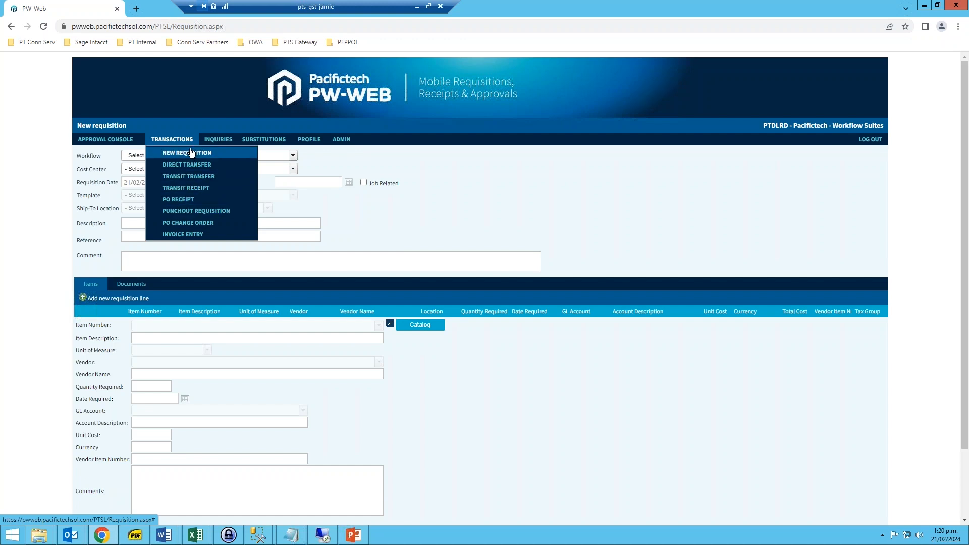
mouse_move(207, 143)
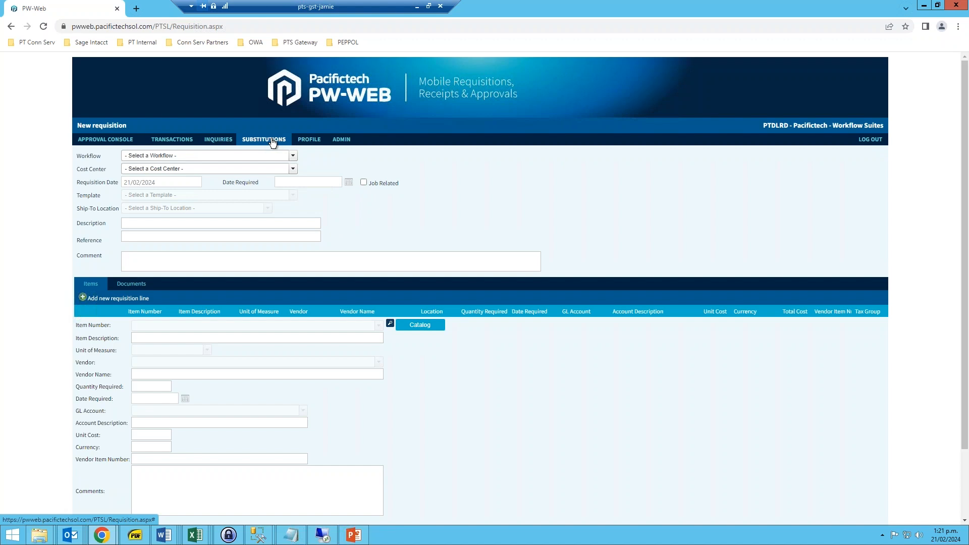
click(271, 140)
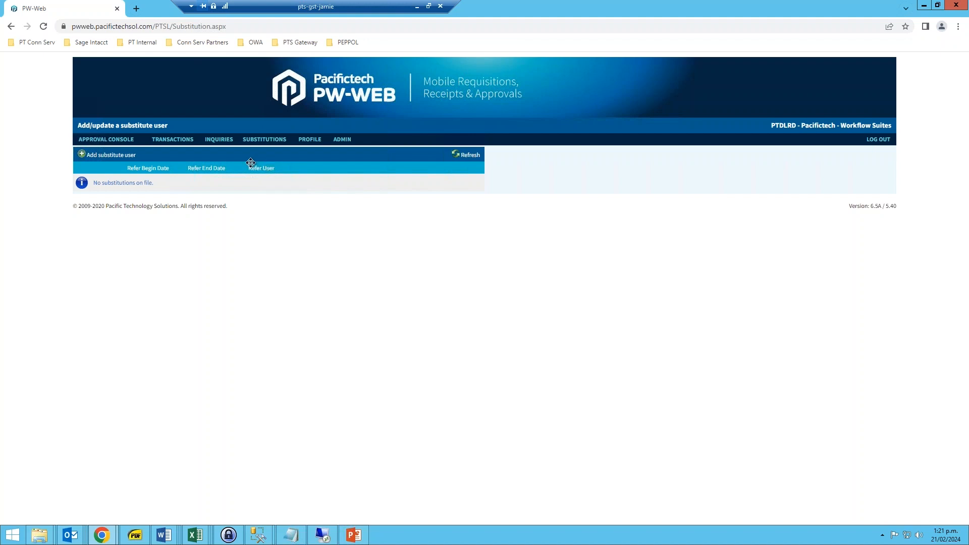
Start a new requisition with the SIMPLE - Simple Approval Workflow and the MKTG - Marketing cost center
mouse_move(177, 142)
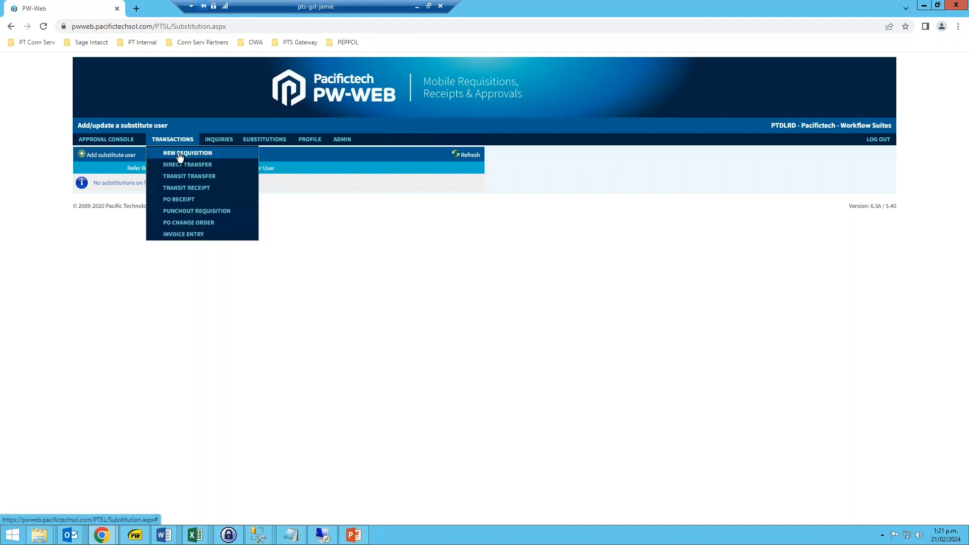
click(179, 153)
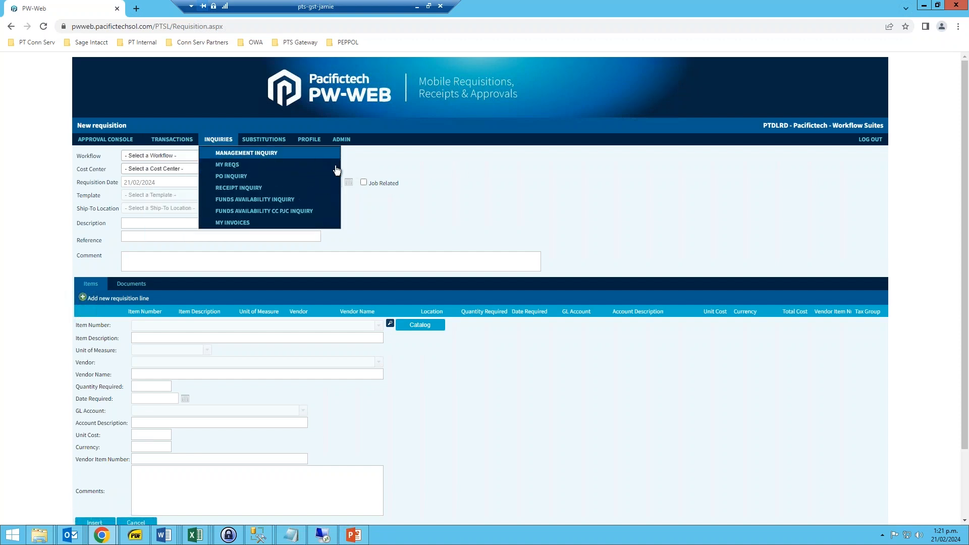
click(154, 154)
scroll(158, 207, down, 2)
click(156, 210)
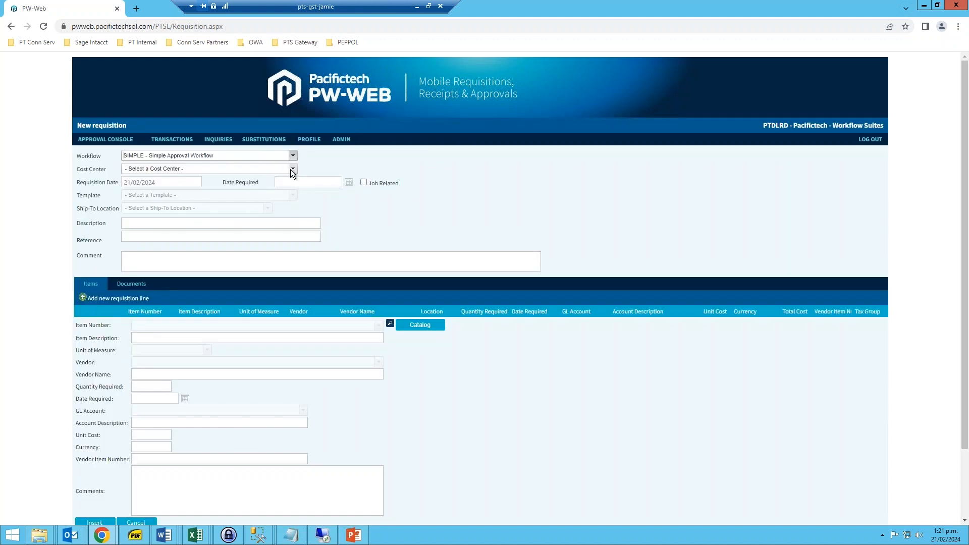
click(293, 170)
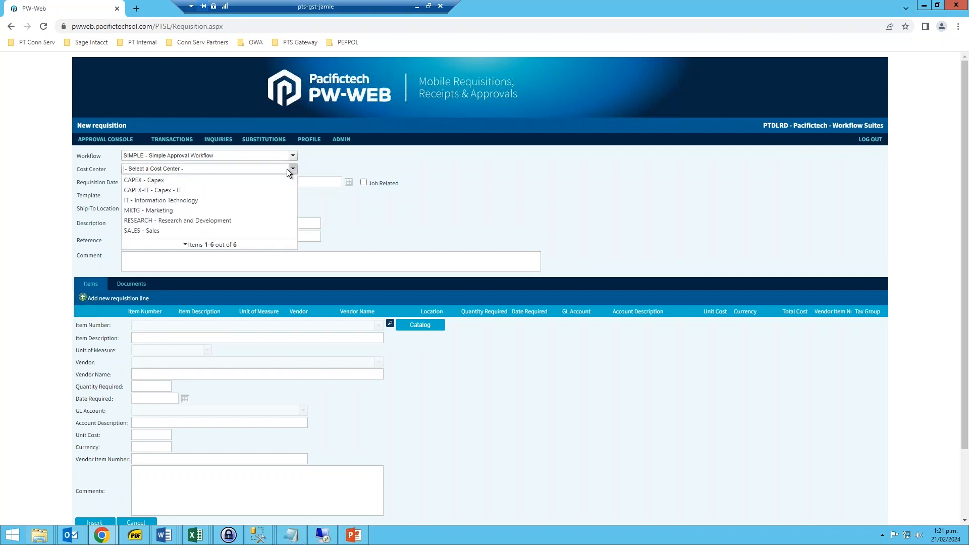
click(197, 211)
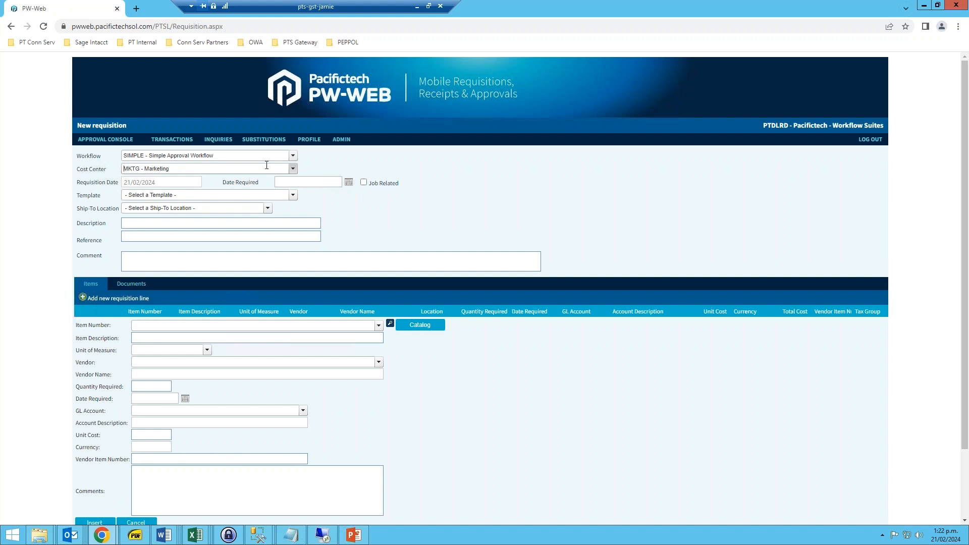
Preview the job-related fields, leave the requisition not job related, and load the CONFERENCE template
click(364, 183)
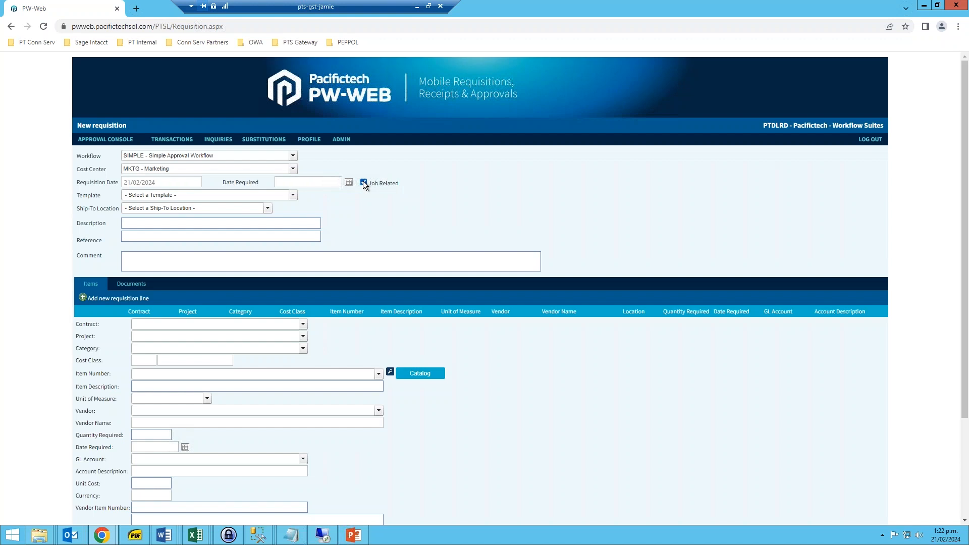
click(364, 183)
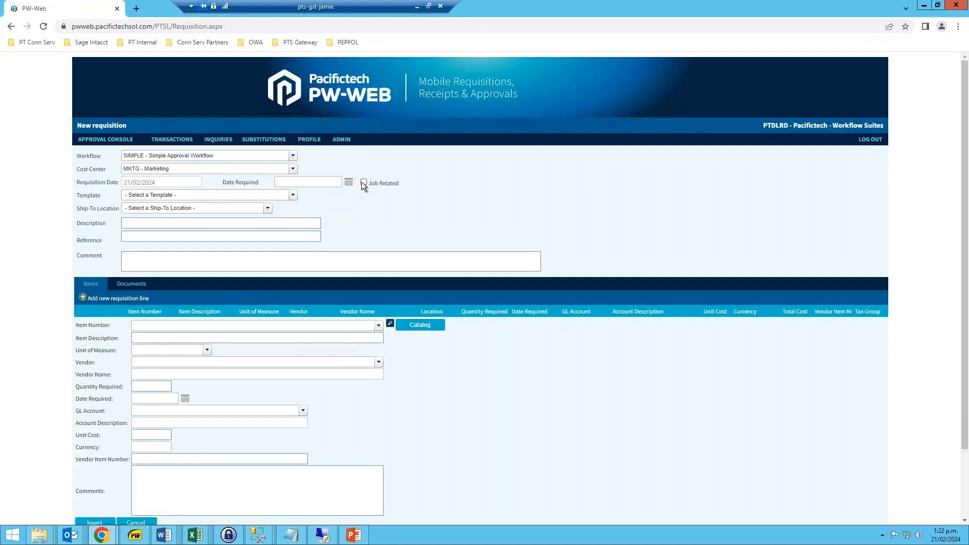
click(294, 195)
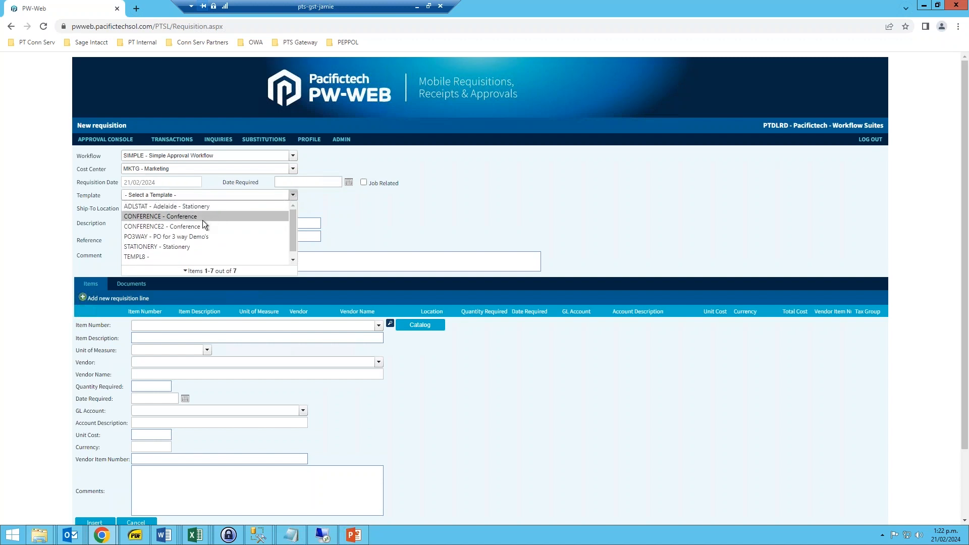
click(186, 214)
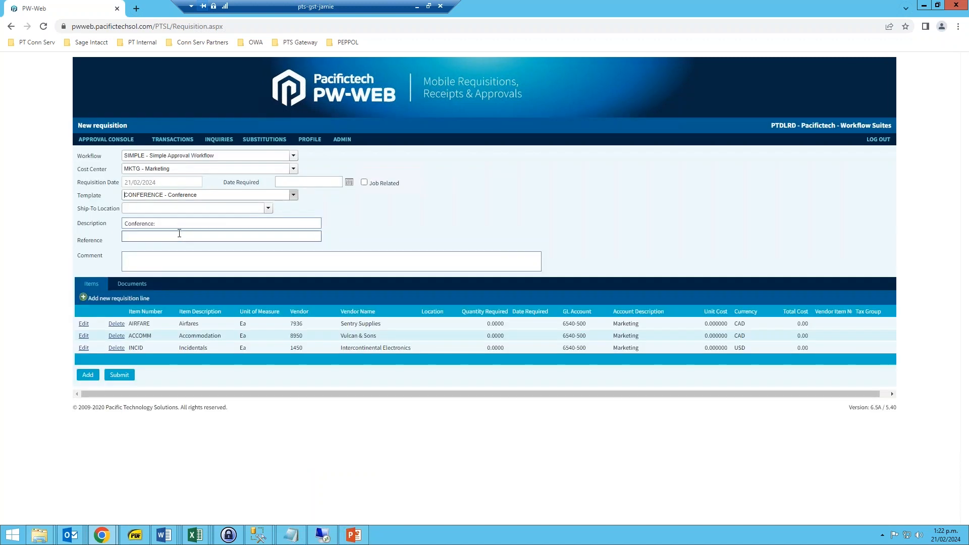
Set the requisition description to Conference: Adelaide, and update the AIRFARE line to quantity 2 at a unit cost of 400
click(175, 224)
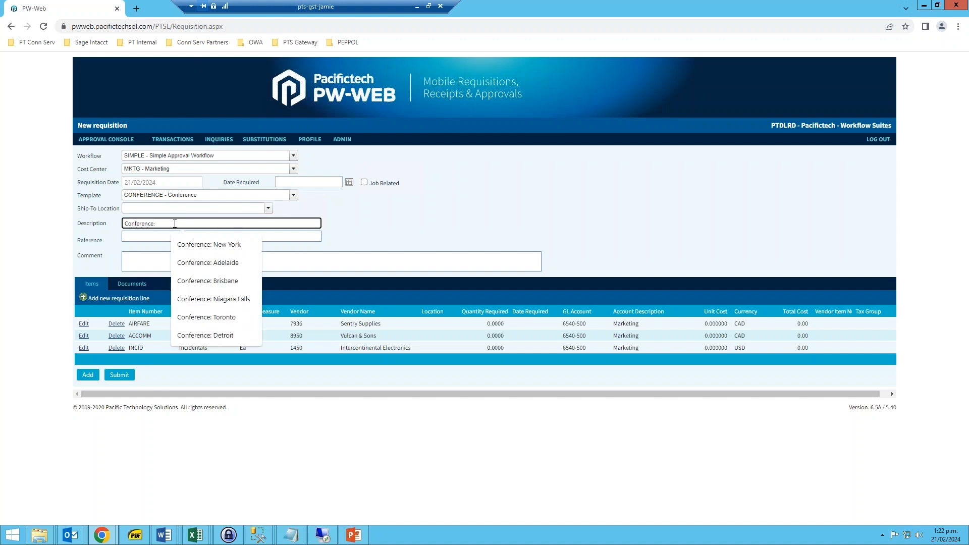
click(184, 262)
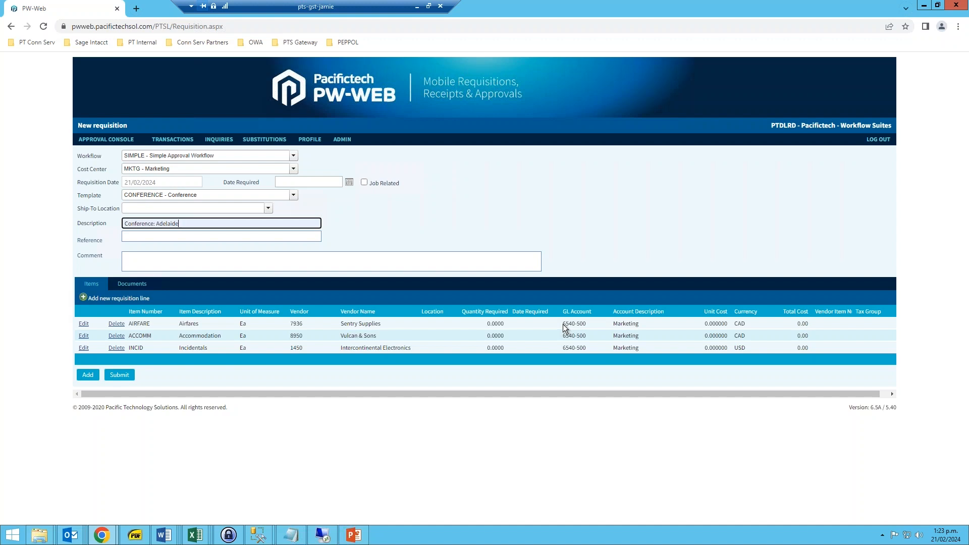
click(84, 323)
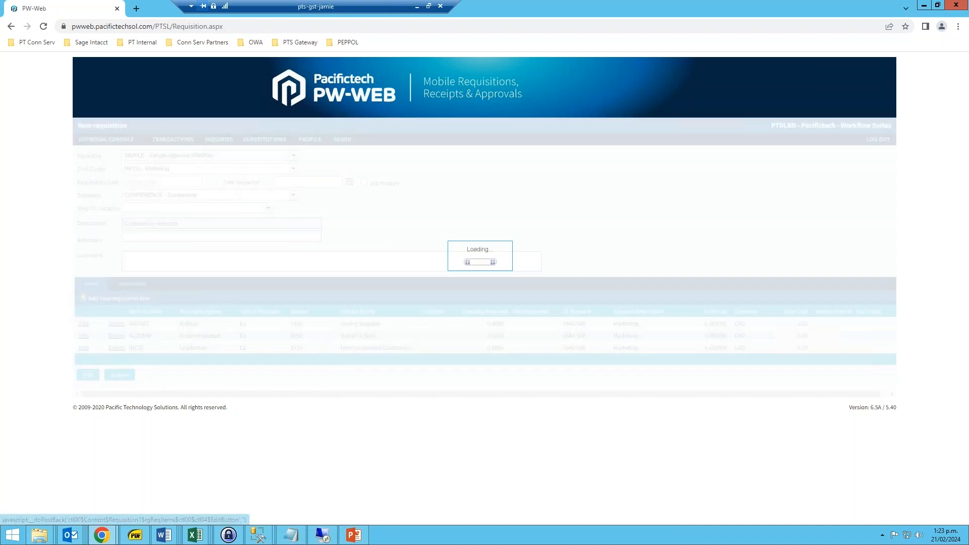
scroll(134, 345, down, 1)
click(149, 348)
text(2)
click(142, 400)
text(400)
key(Tab)
click(98, 484)
Update the ACCOMM line to quantity 3 at a unit cost of 200, and delete the INCID line
click(85, 337)
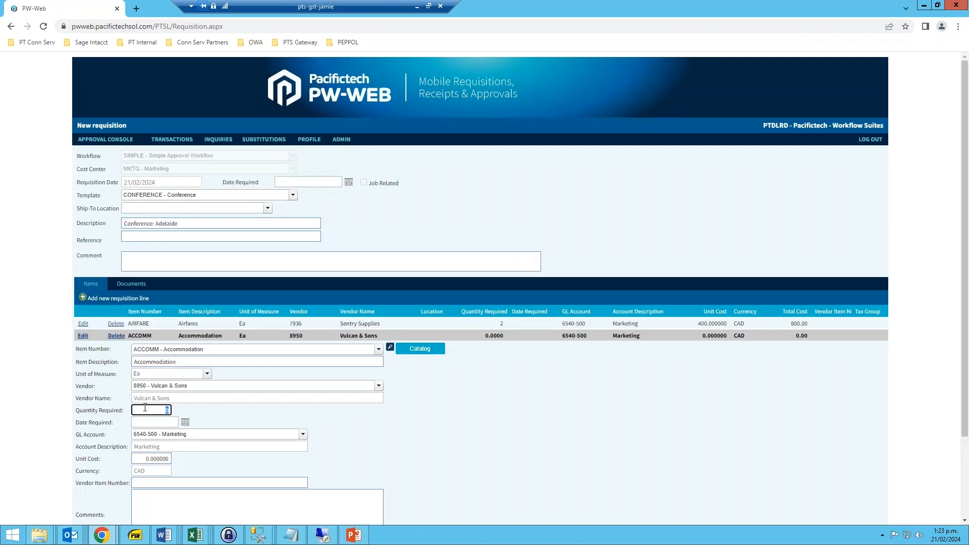
text(3)
key(Tab)
click(141, 459)
text(200)
key(Tab)
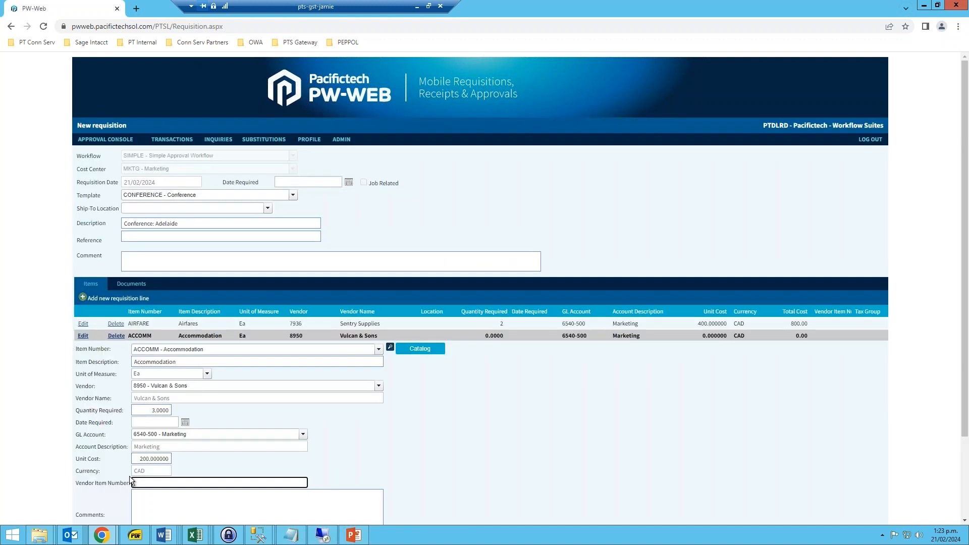
scroll(130, 476, down, 2)
click(100, 448)
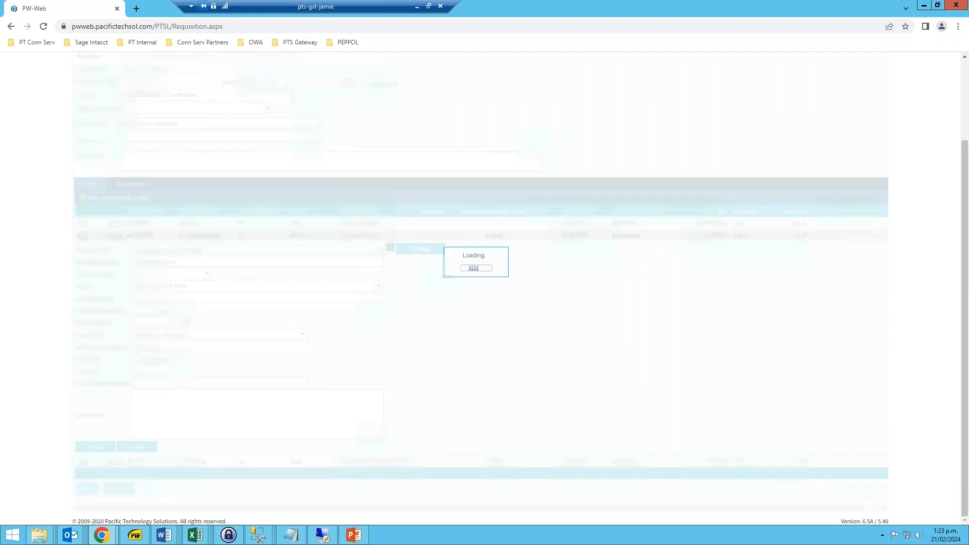
click(116, 348)
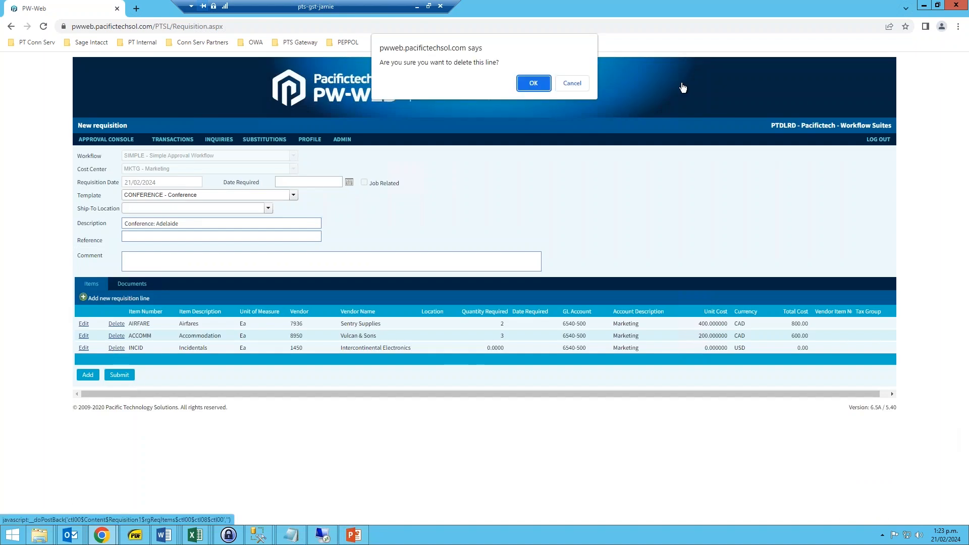
click(520, 85)
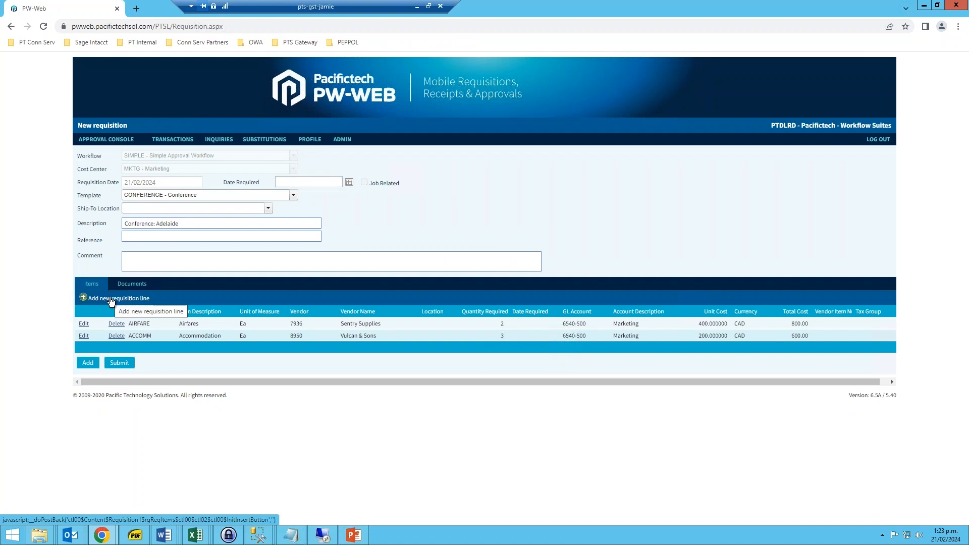
Start a new requisition line for item MISC - Miscellaneous, described as Taxis, with vendor 1500 - INV - Gould Manufacturing Ltd
click(111, 302)
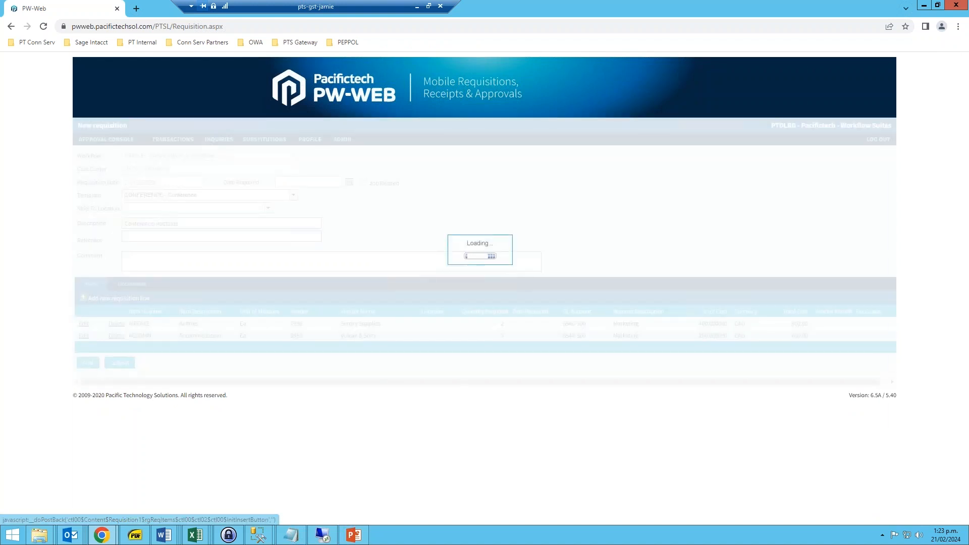
click(160, 327)
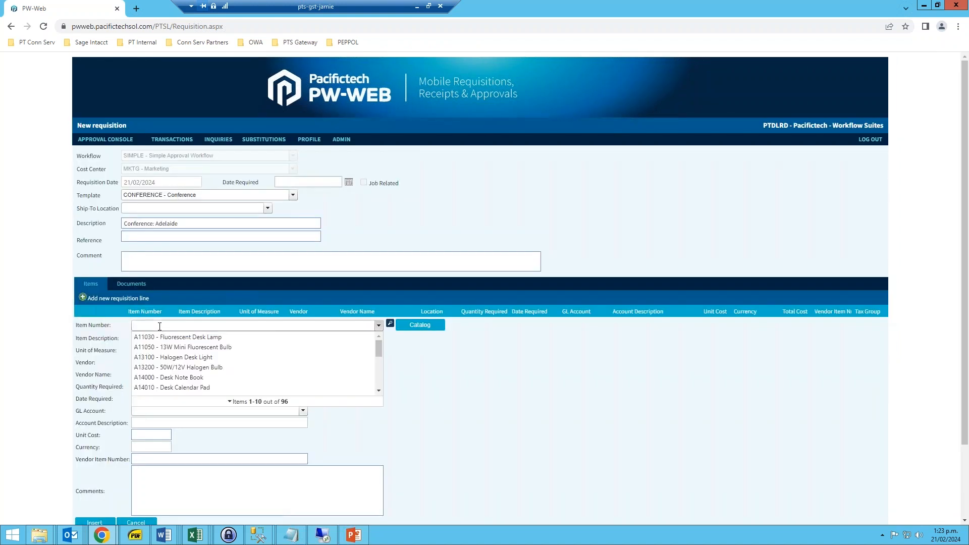
text(mi)
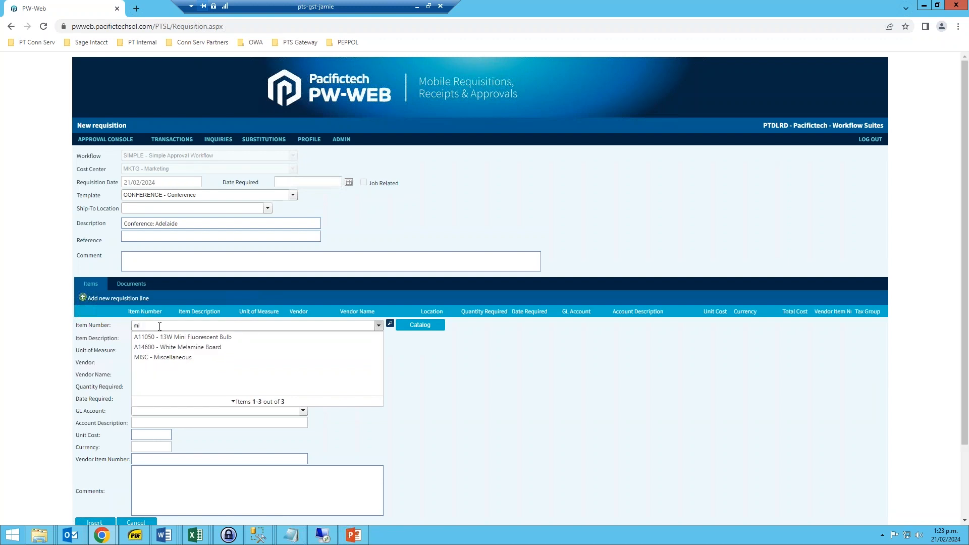
click(159, 357)
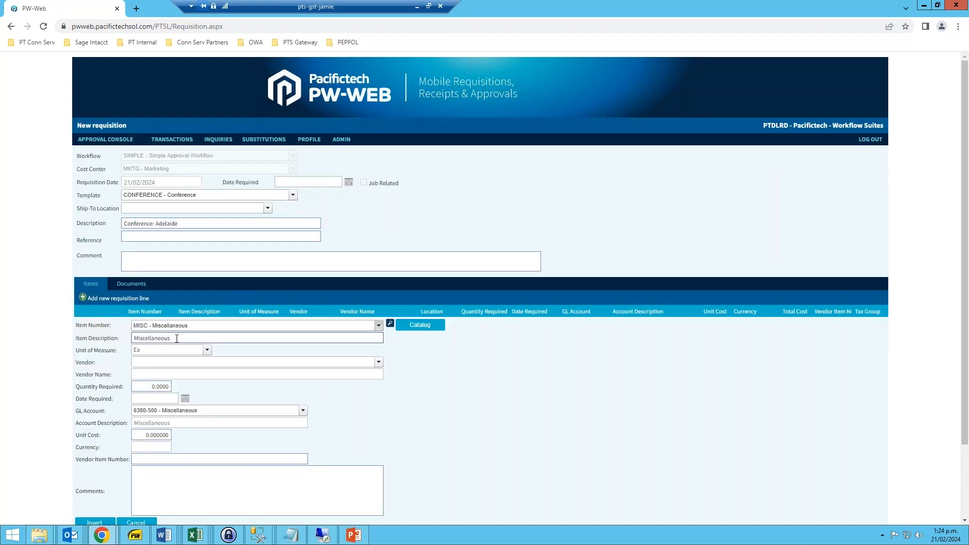
drag(178, 340, 100, 335)
text(Taxis)
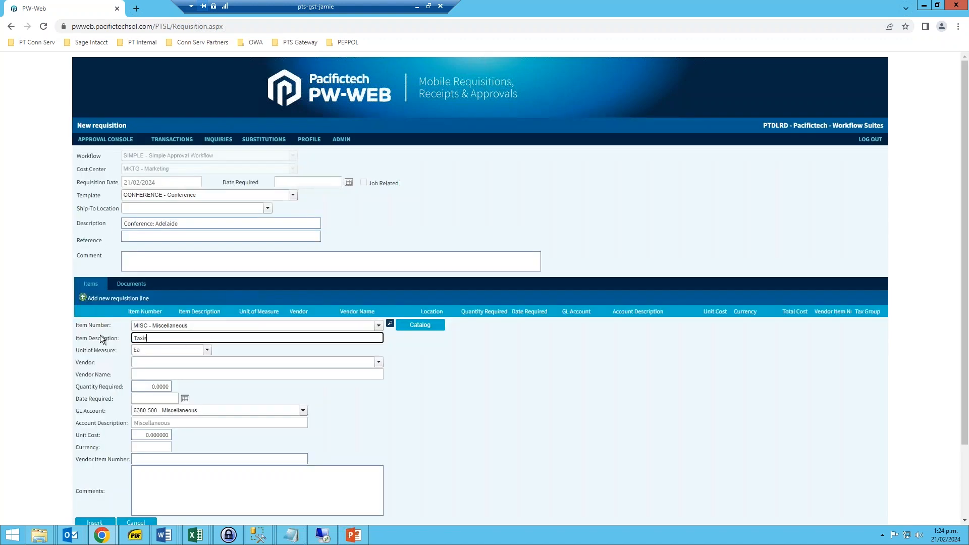
key(Tab)
click(169, 363)
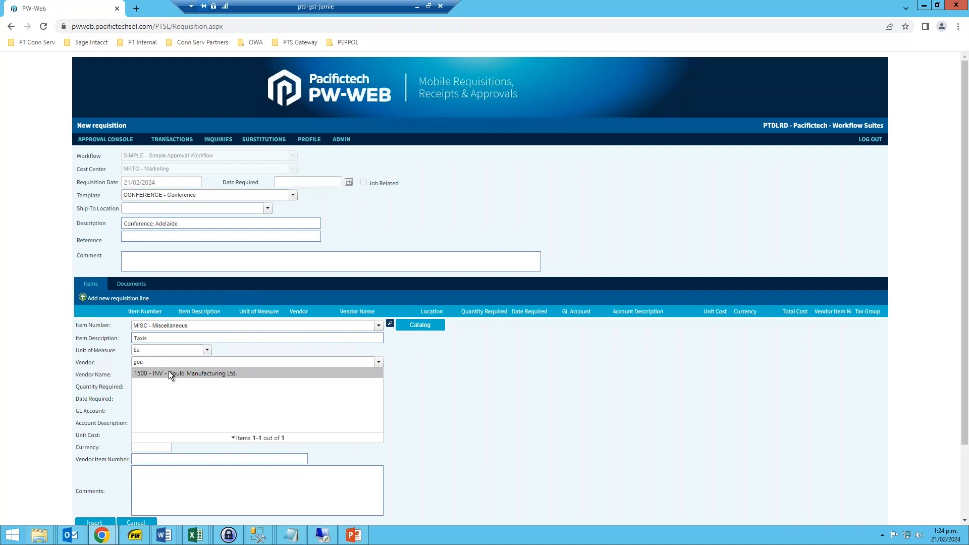
click(168, 373)
Set the Taxis line to quantity 1 at a unit cost of 100 and insert it into the requisition
click(167, 387)
text(1)
key(Tab)
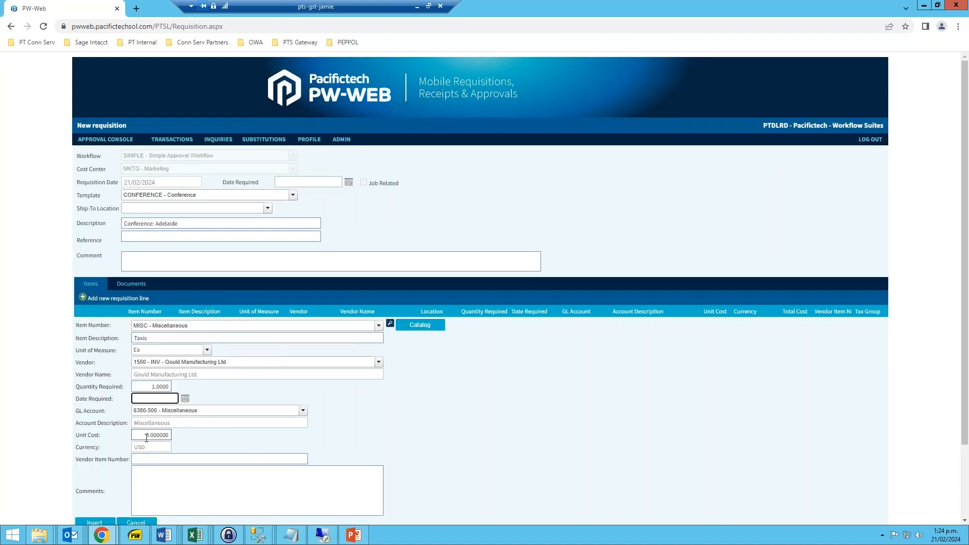
click(143, 436)
text(100)
key(Tab)
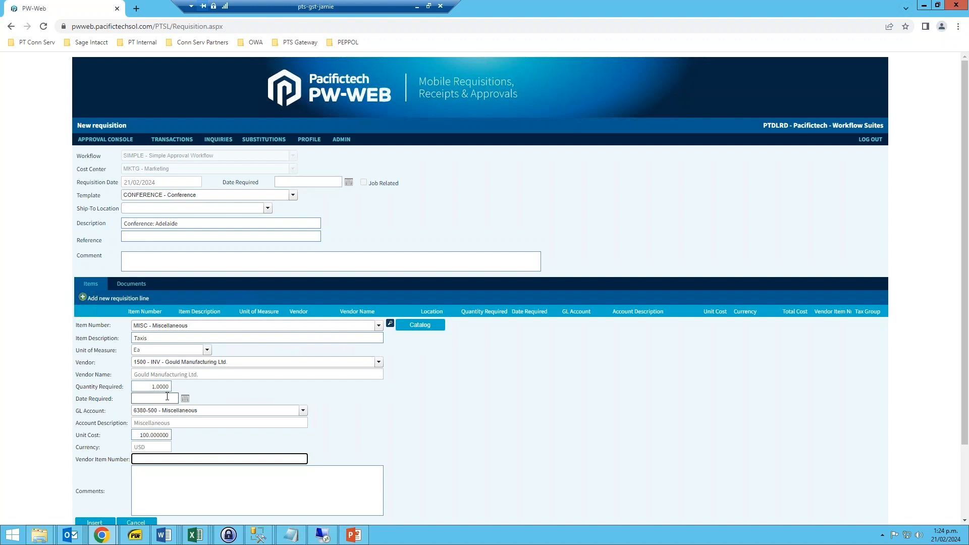
scroll(174, 394, down, 1)
click(96, 474)
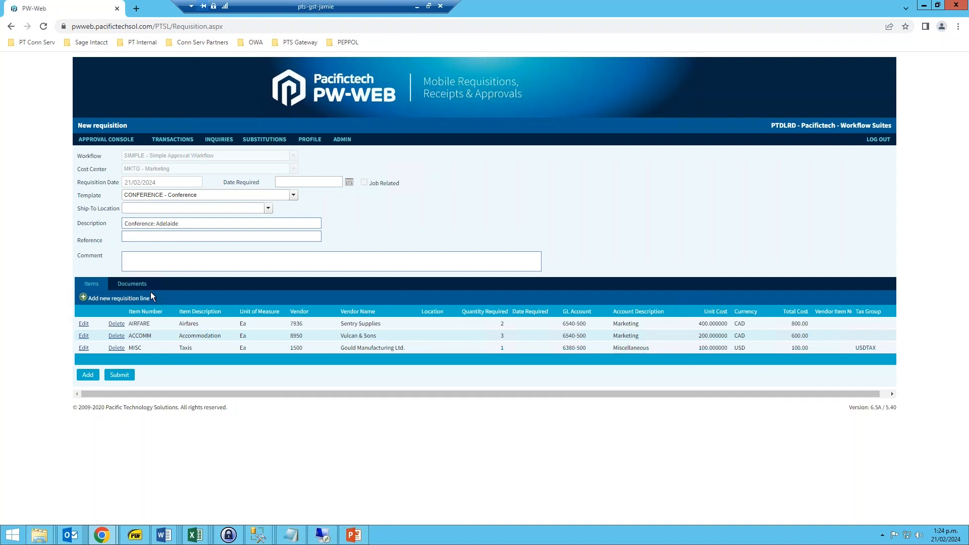
Attach quote - vendor-us.pdf to the requisition from Purchasing Workflow's Sales Materials, Demo Images, Supplier Quotes folder
click(133, 284)
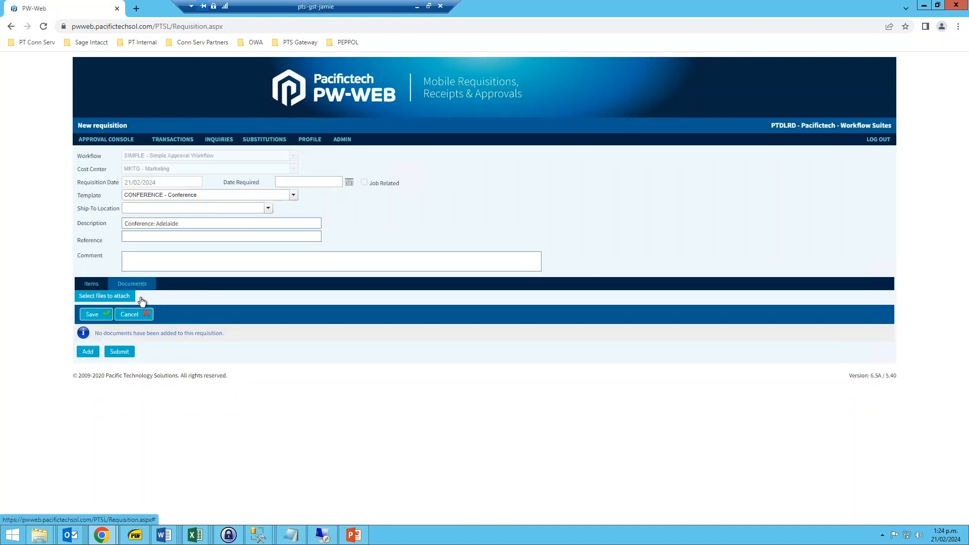
click(106, 295)
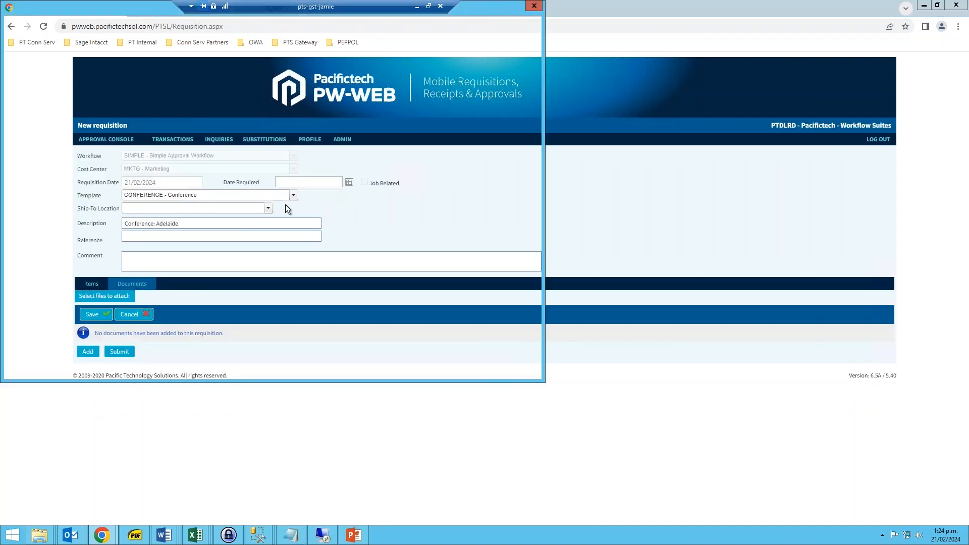
click(197, 24)
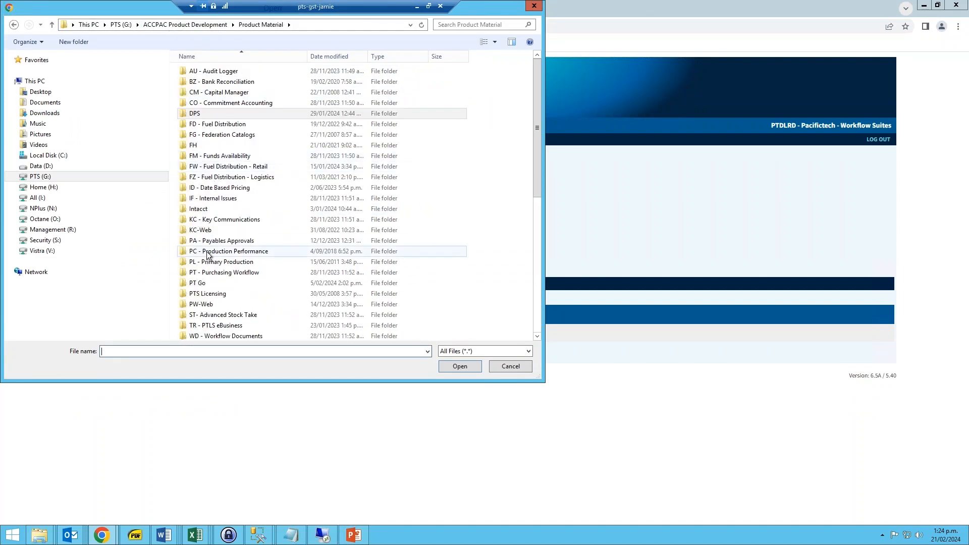
double_click(222, 272)
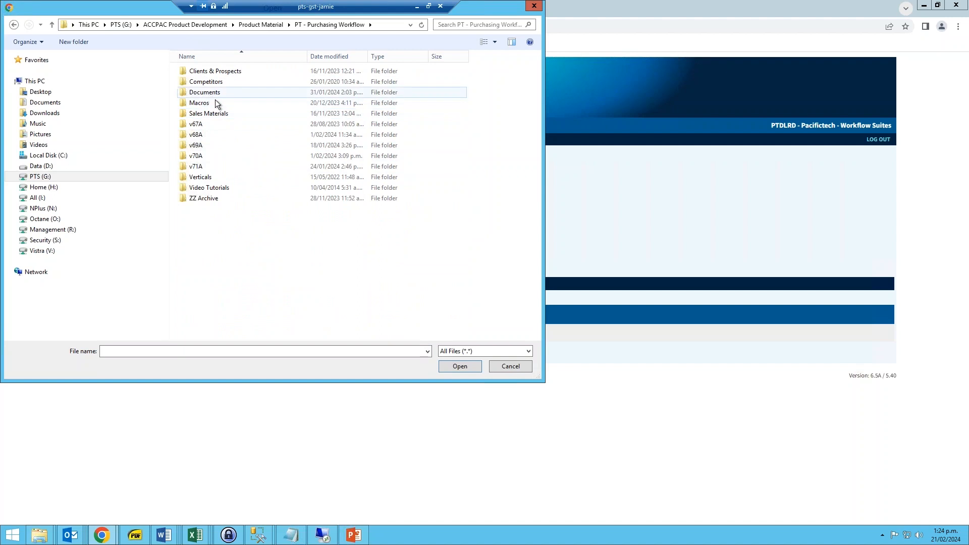
double_click(215, 114)
double_click(211, 71)
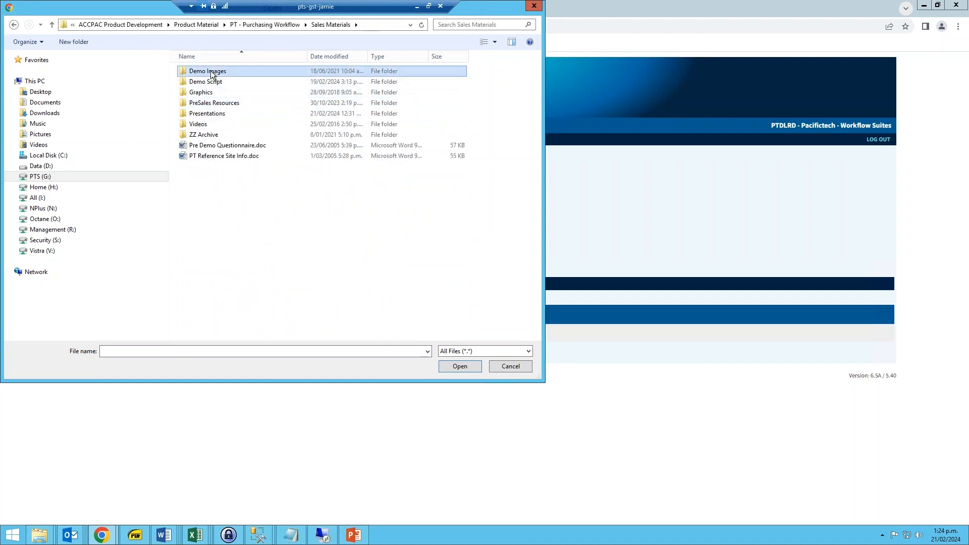
double_click(212, 92)
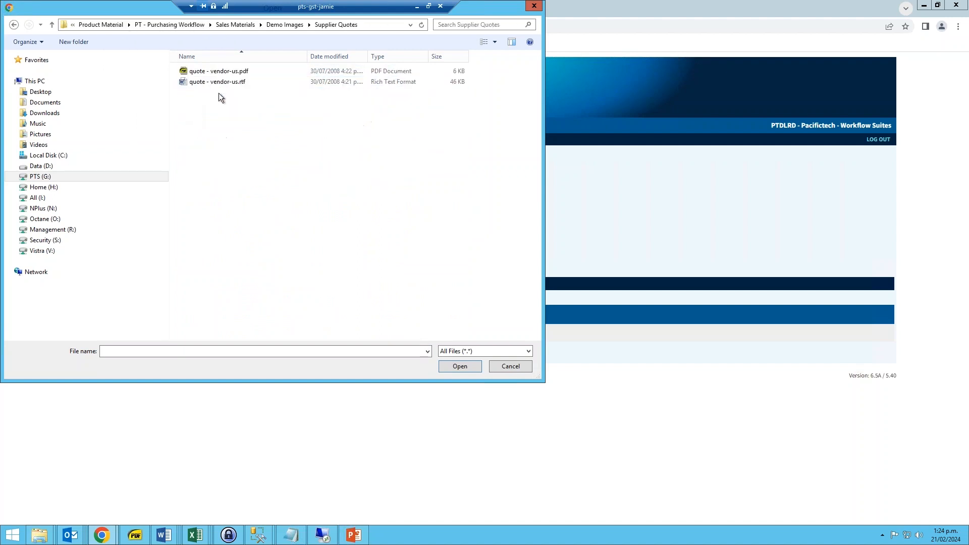
double_click(235, 71)
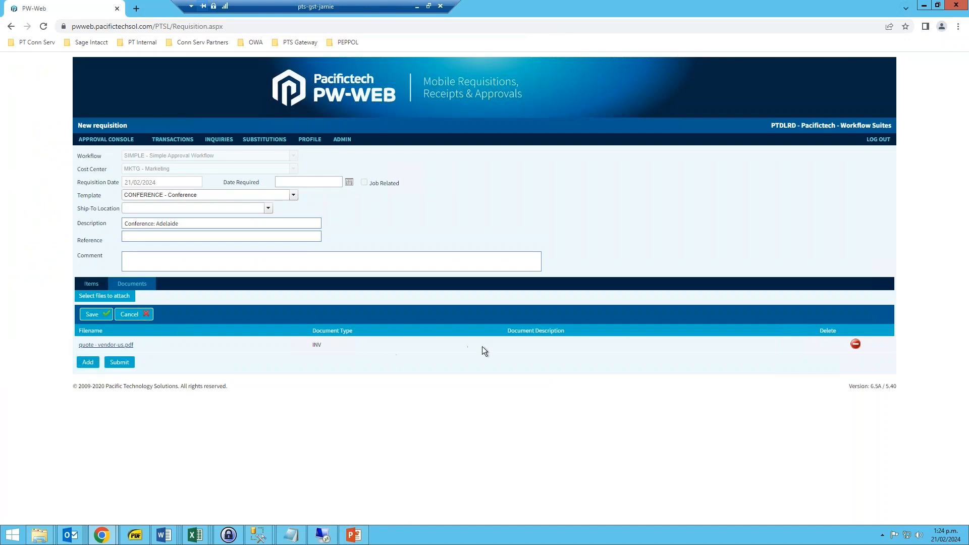
Give the attached PDF the document description Quote #1 and save the documents
click(566, 348)
text(Quote #1)
key(Tab)
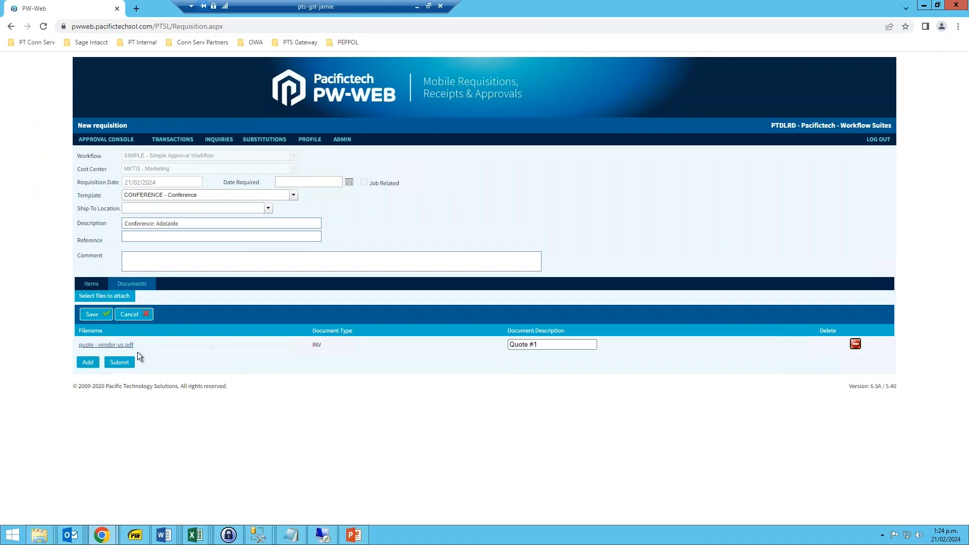
click(101, 319)
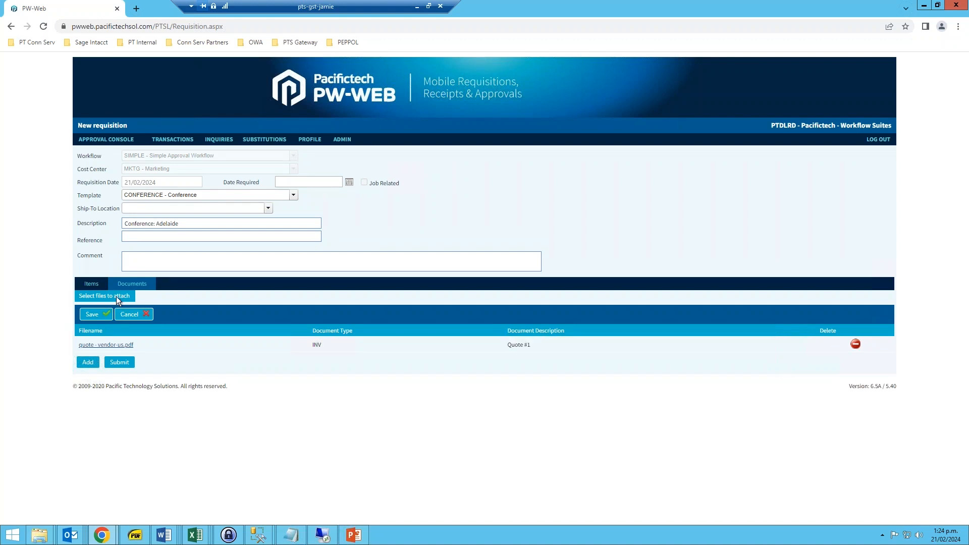
Attach quote - vendor-us.rtf with the document description Quote #2, save the documents, and submit the requisition
click(104, 296)
click(244, 81)
double_click(244, 83)
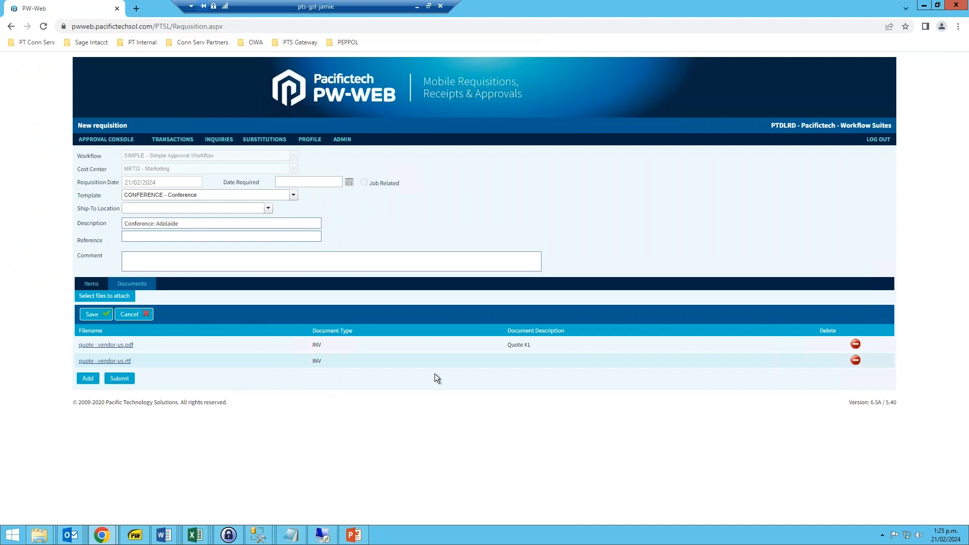
click(528, 360)
text(Quot)
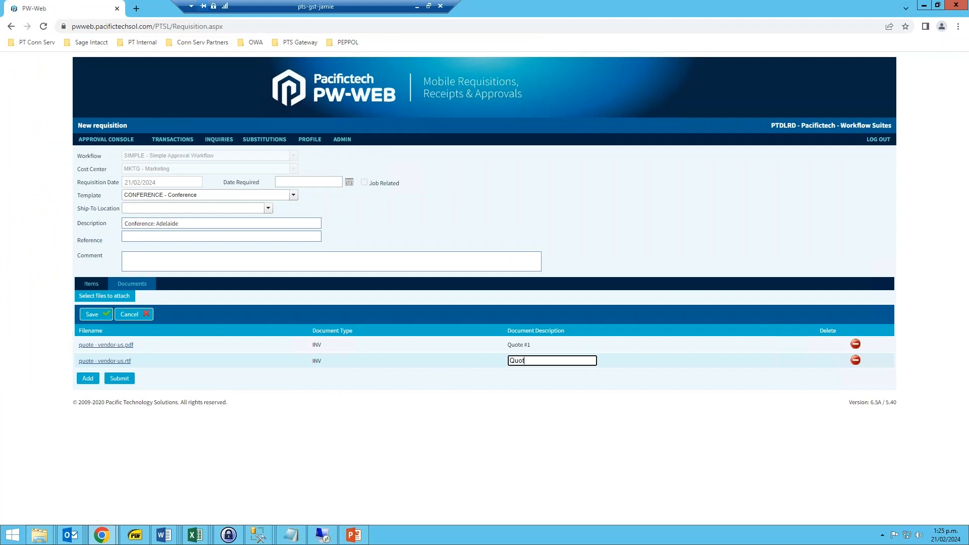
text(e #1)
text(2)
key(Tab)
click(96, 316)
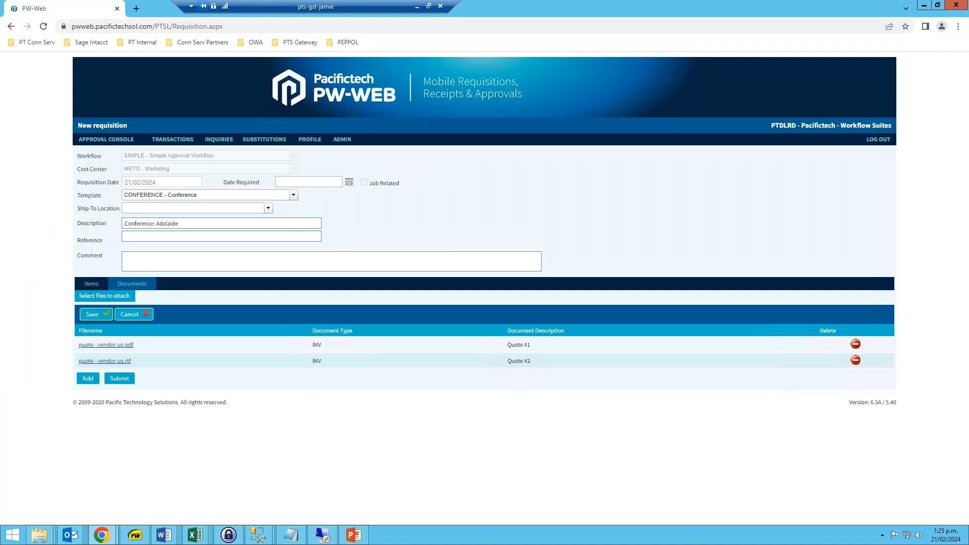
click(124, 380)
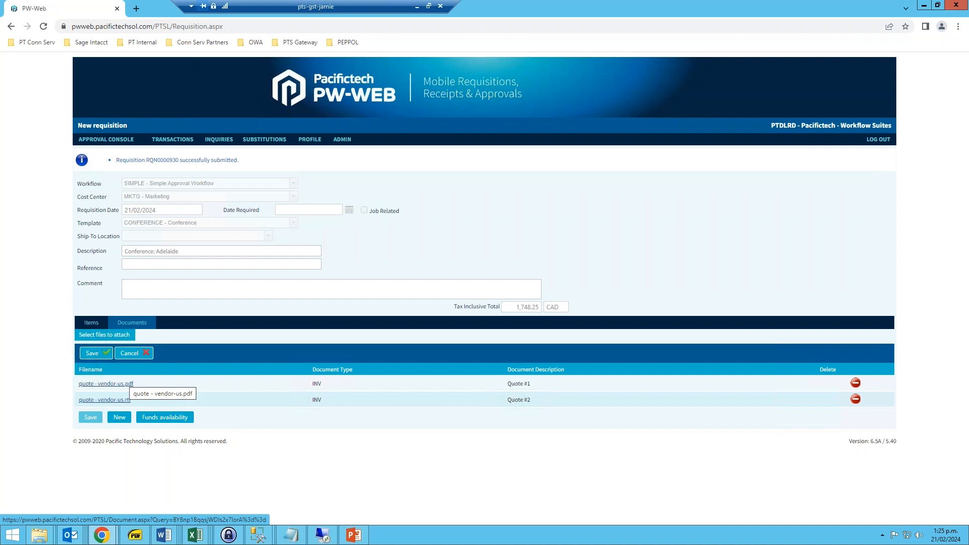
Switch to Sage 300, open the PW Management Inquiry, and load all documents with status In Process
click(318, 534)
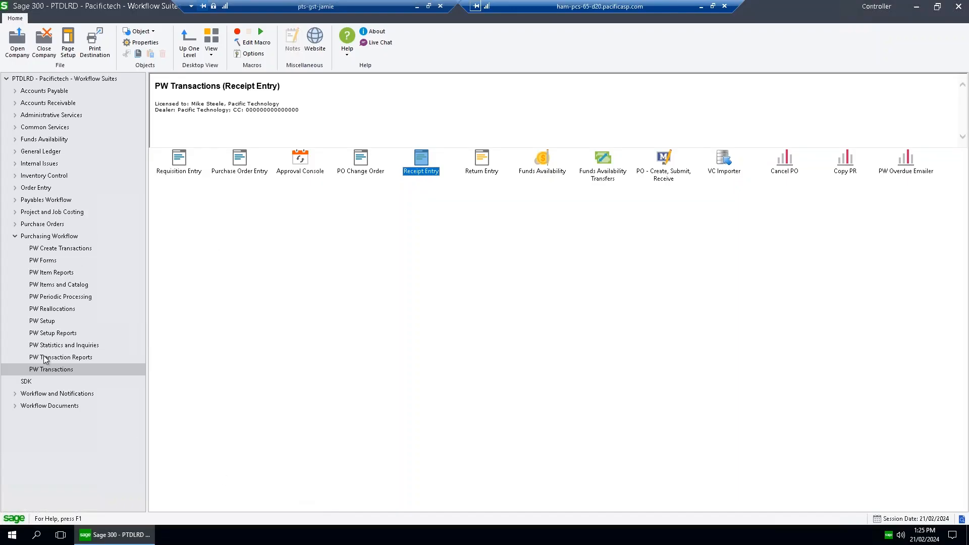
click(53, 345)
double_click(240, 161)
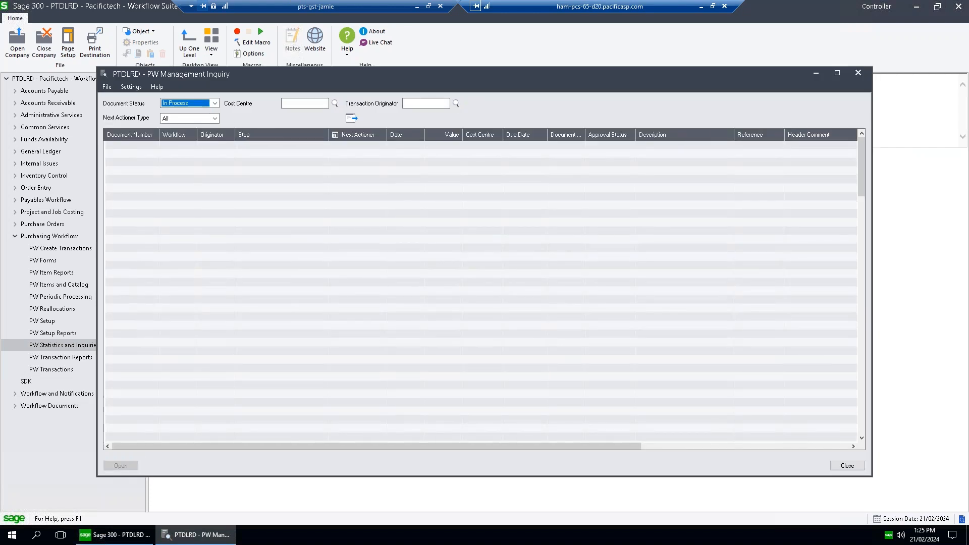
click(351, 118)
Find the Conference: Adelaide requisition at the end of the inquiry list and check its next actioner
click(206, 207)
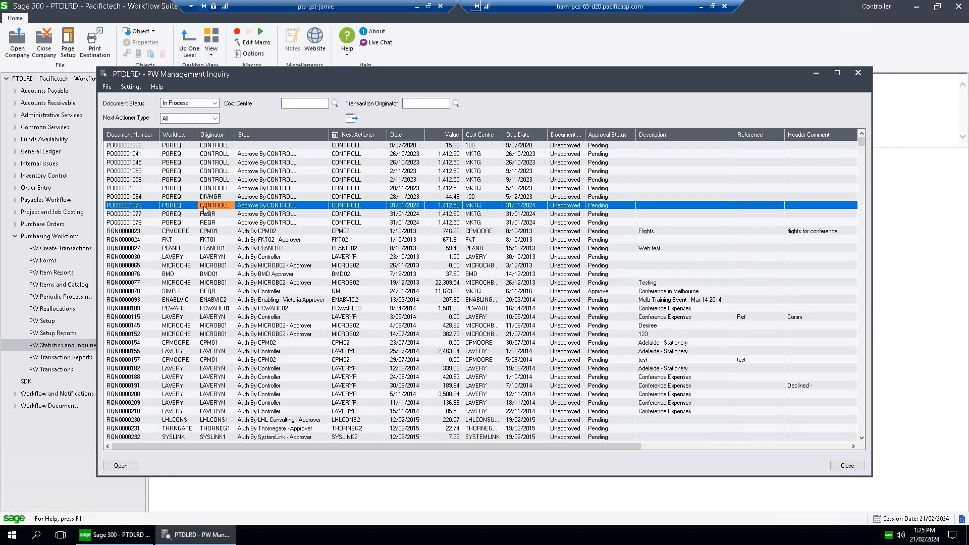
key(ctrl+End)
click(146, 437)
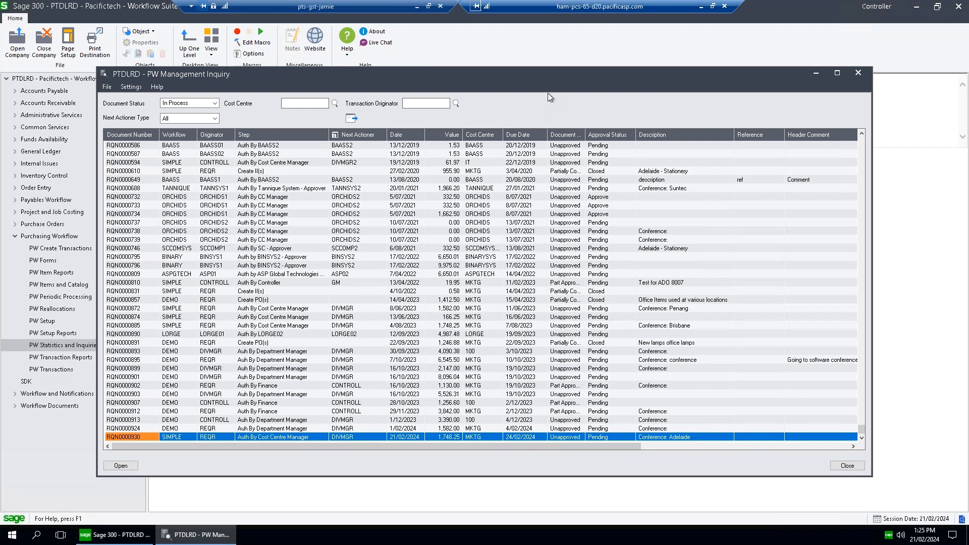
click(354, 436)
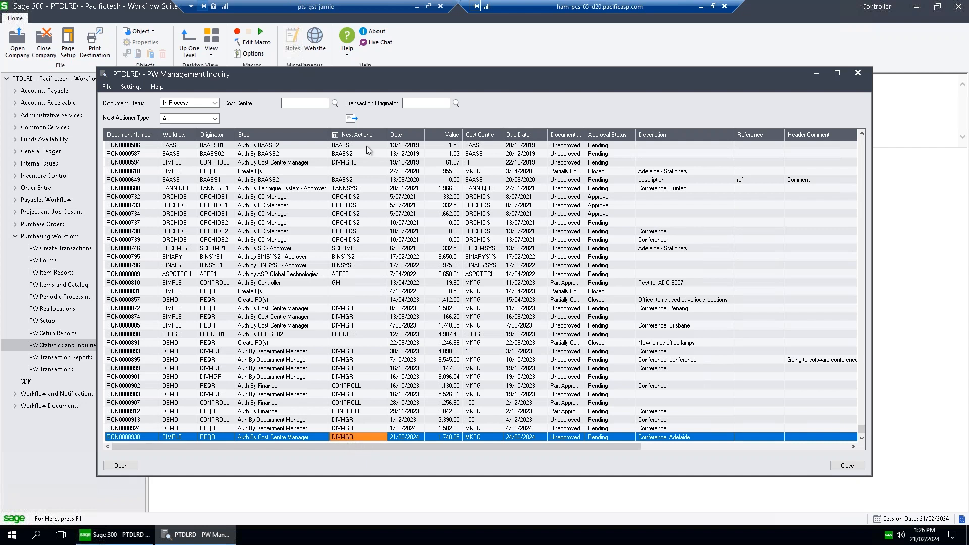
Minimize the PW Management Inquiry, switch back to PW-Web, and log out of the requester account
click(355, 411)
click(353, 437)
click(818, 75)
key(alt+Tab)
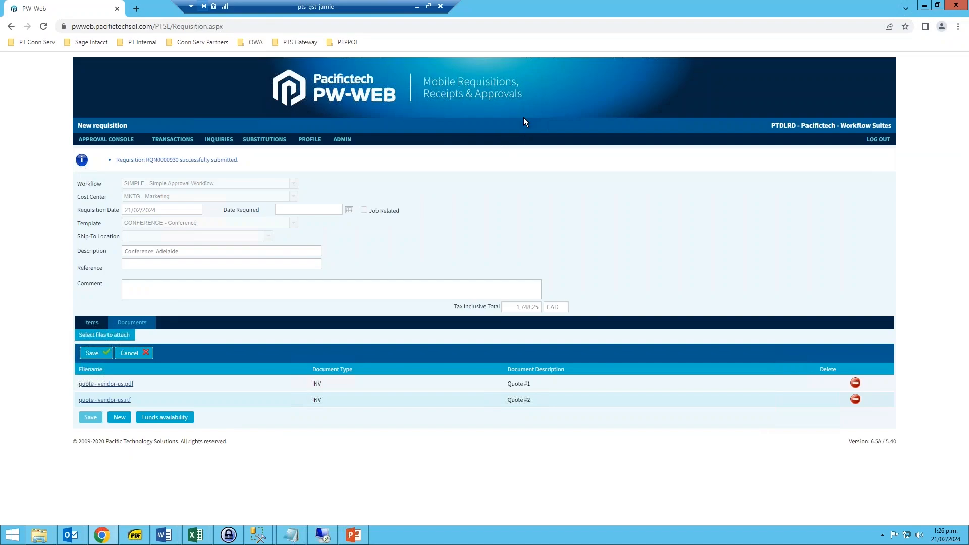
click(879, 139)
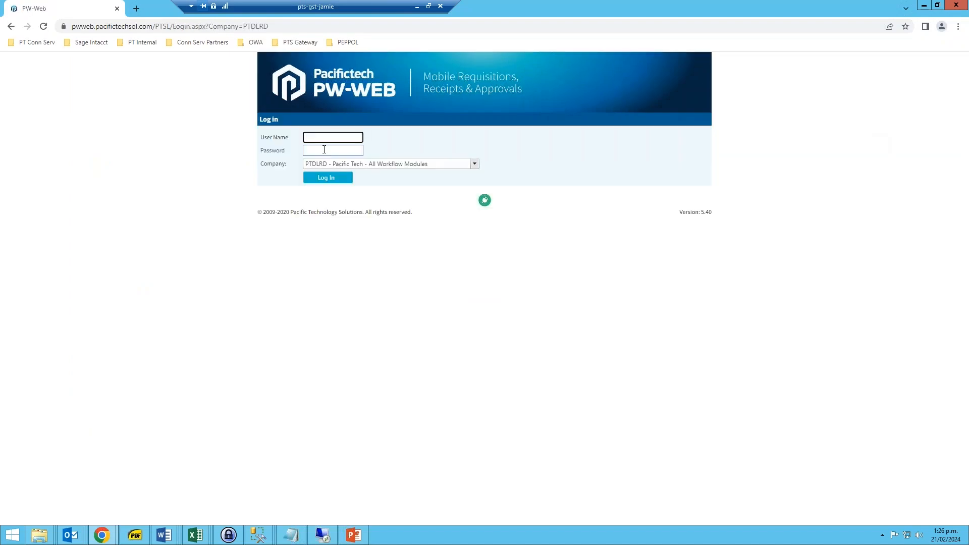
Log in to PW-Web as DIVMGR with the account password, show the approval console options, and log out again
click(335, 137)
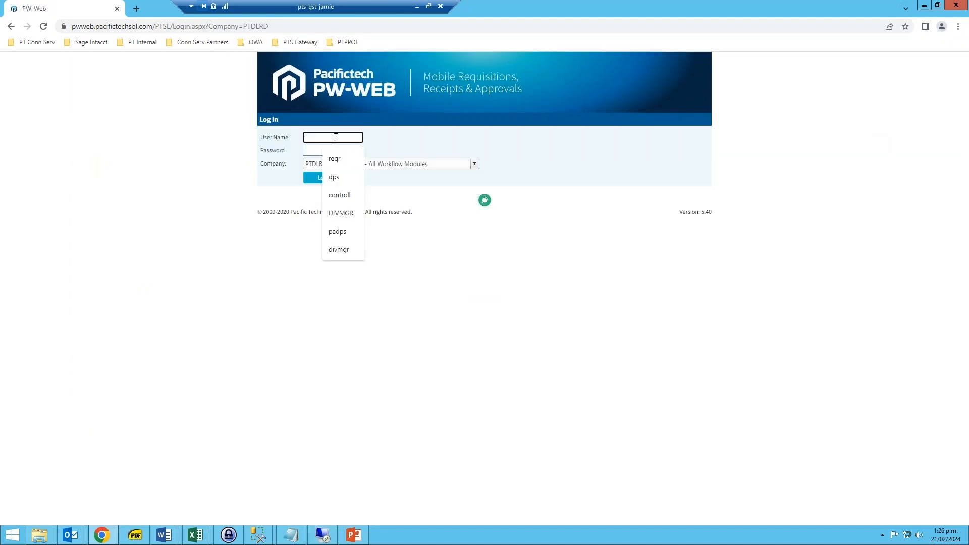
click(335, 249)
click(327, 151)
text(•)
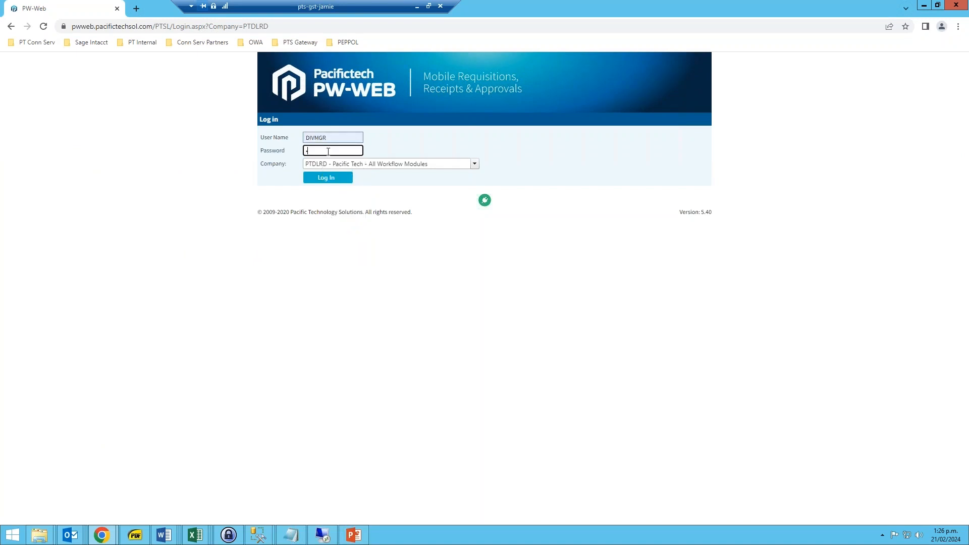
text(•••)
key(Tab)
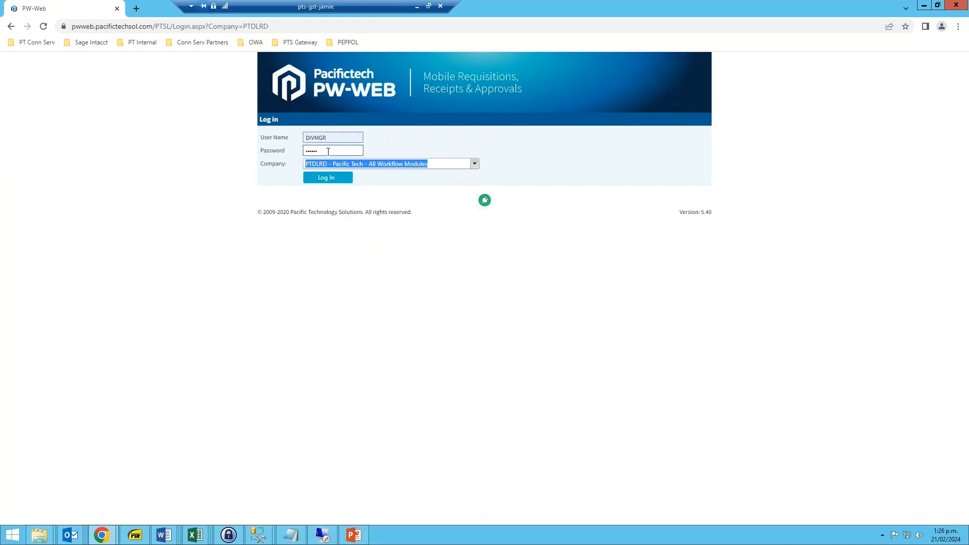
click(326, 178)
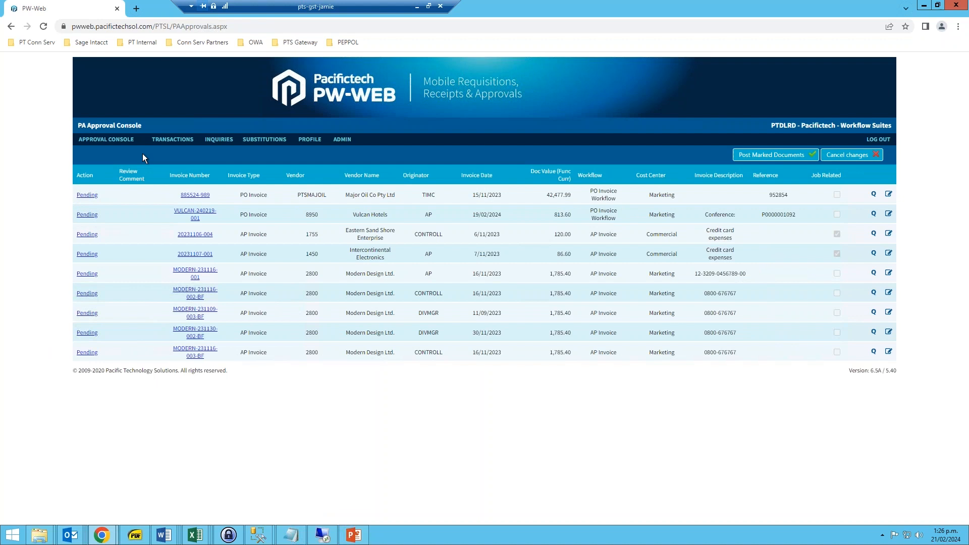
mouse_move(98, 141)
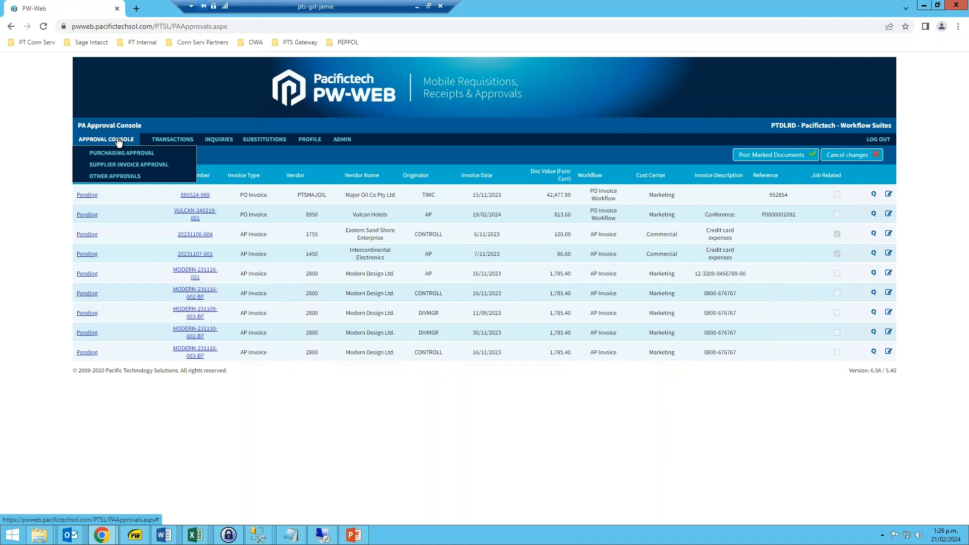
click(880, 140)
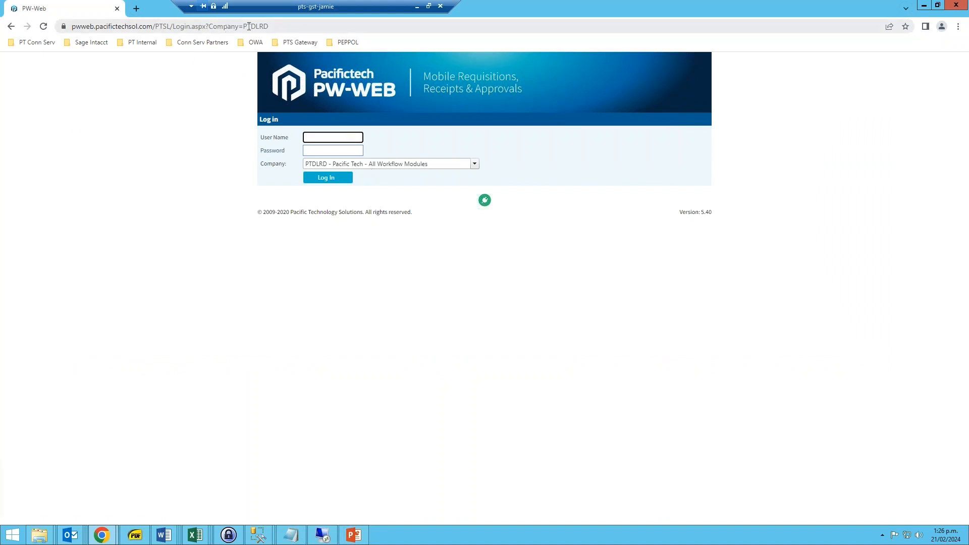
Log in as DIVMGR with the account password and open the Purchasing Approval console
click(346, 138)
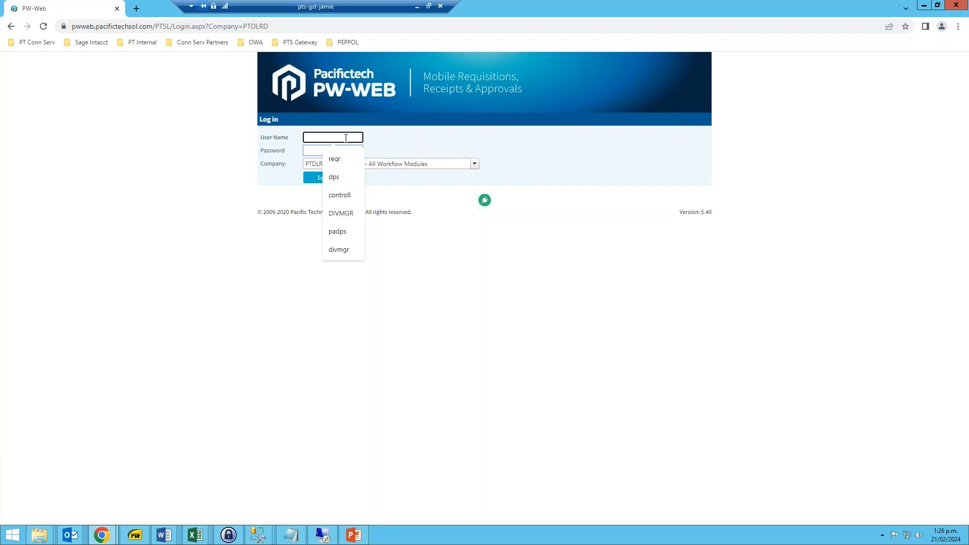
click(341, 213)
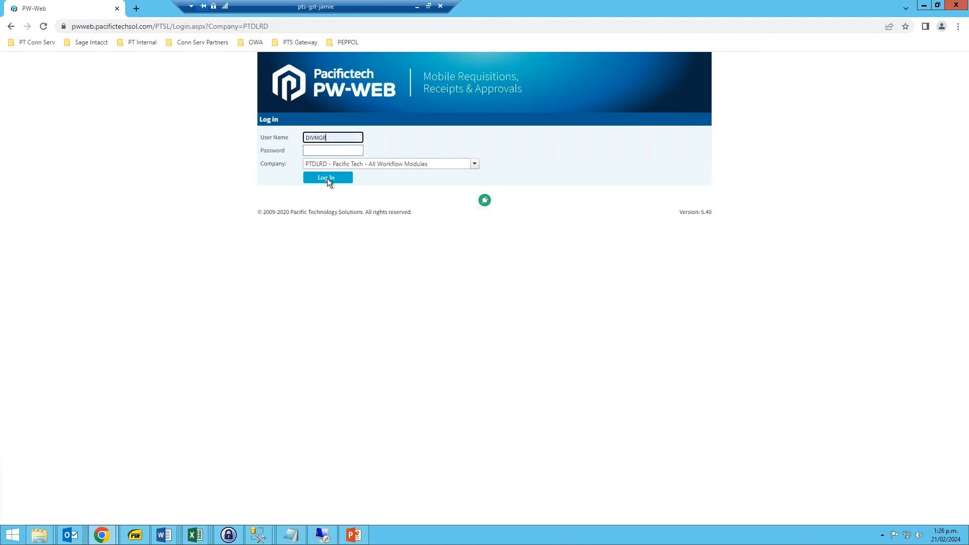
click(332, 148)
text(••••••)
click(333, 179)
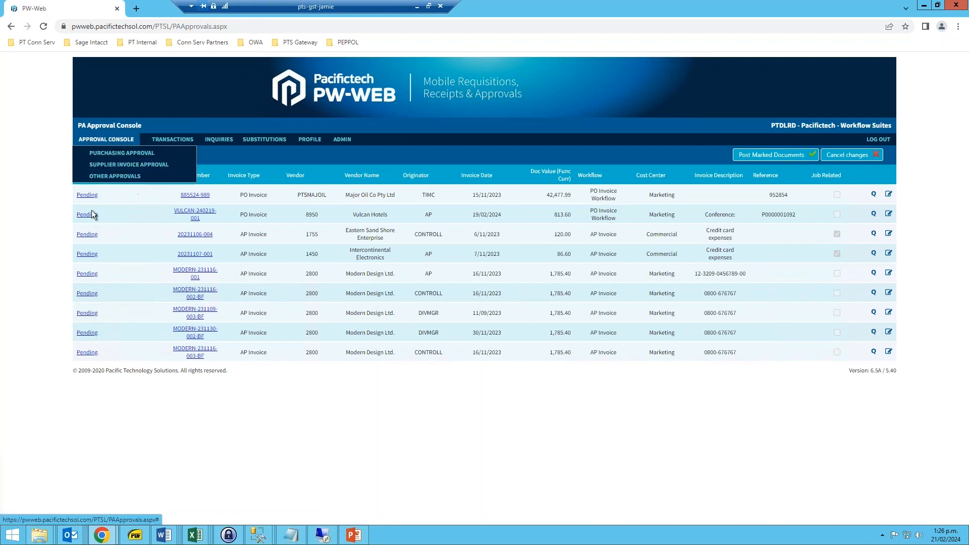
click(115, 157)
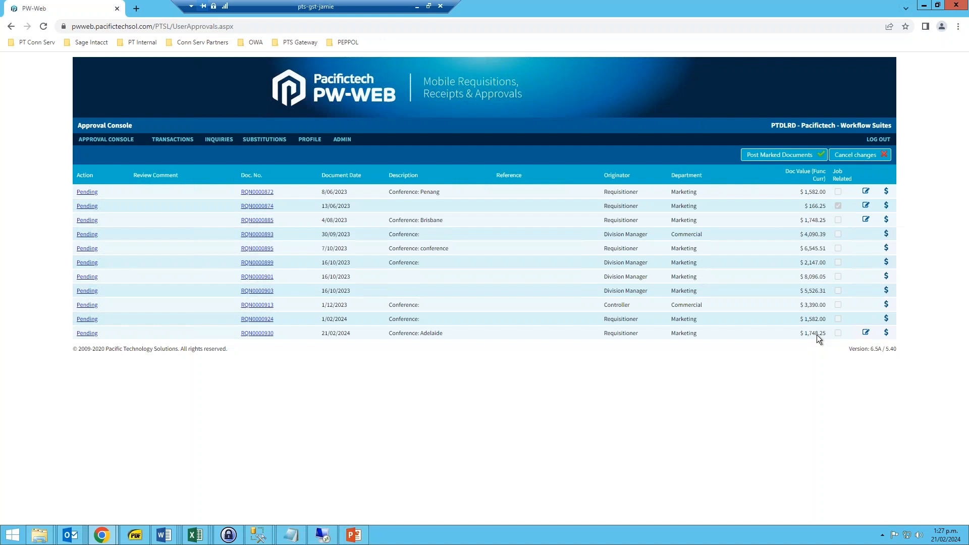
Open the transaction details of the Conference: Adelaide requisition and examine its item lines across all columns
click(259, 334)
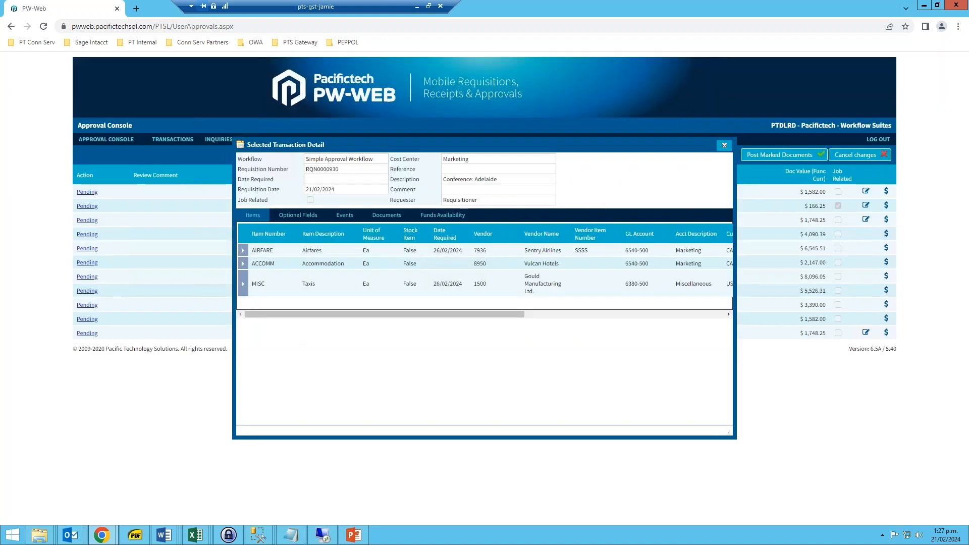
drag(359, 316, 330, 286)
drag(402, 316, 596, 251)
drag(574, 313, 417, 306)
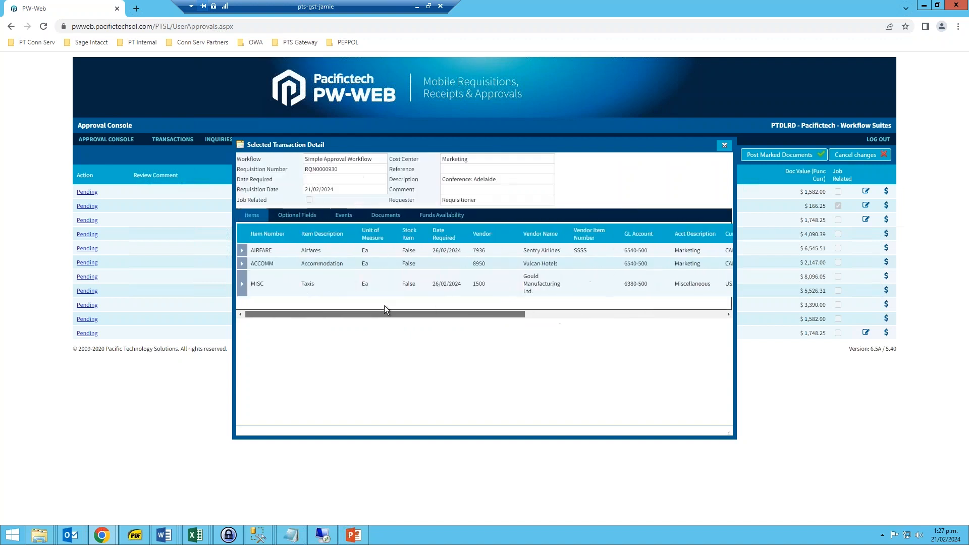
View the attached quote - vendor-us.pdf from the Conference: Adelaide requisition's documents and close it
click(387, 217)
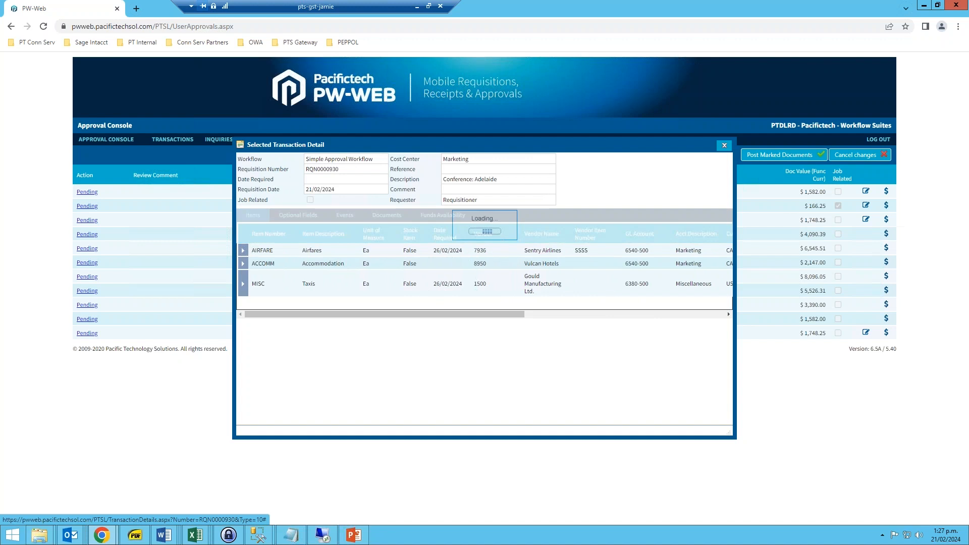
click(284, 275)
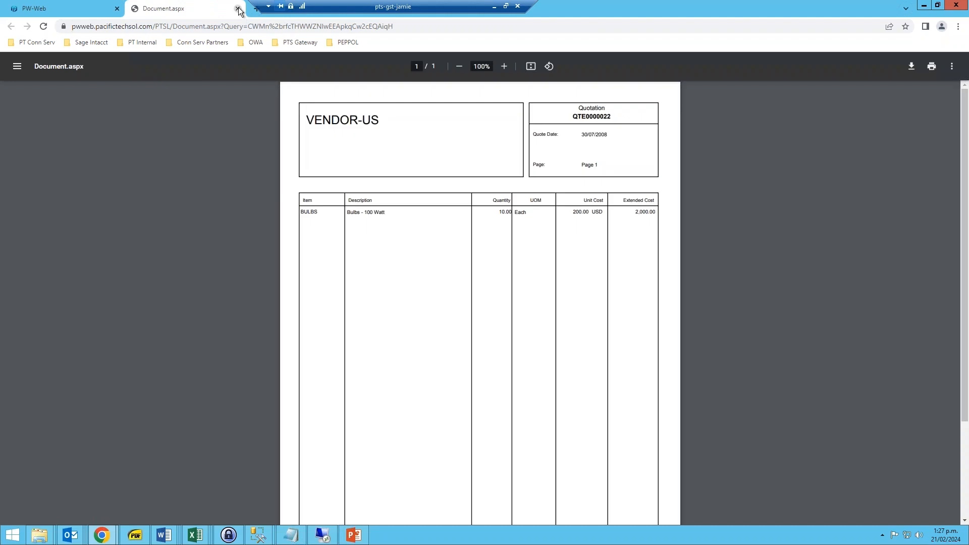
click(238, 9)
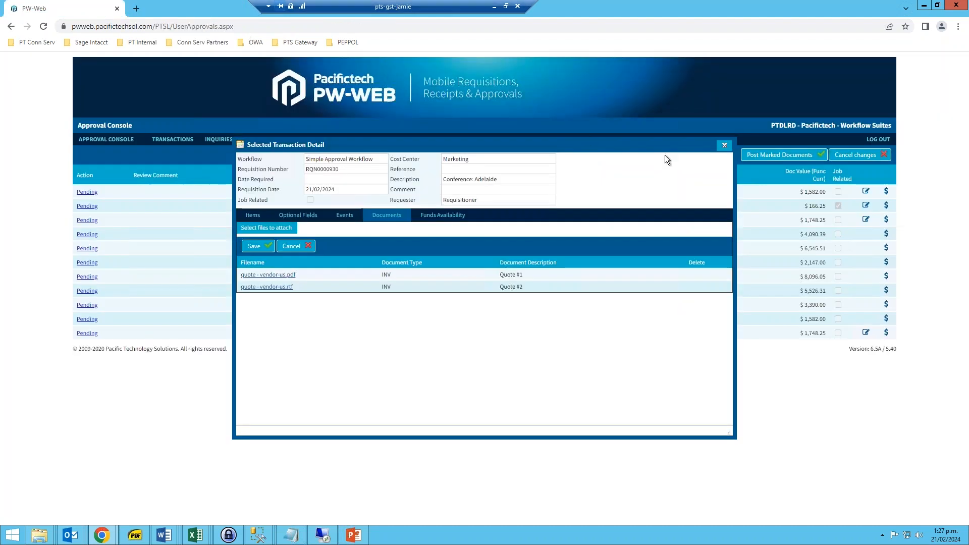
Review the Conference: Adelaide requisition's event history and its funds availability, closing each window
click(313, 216)
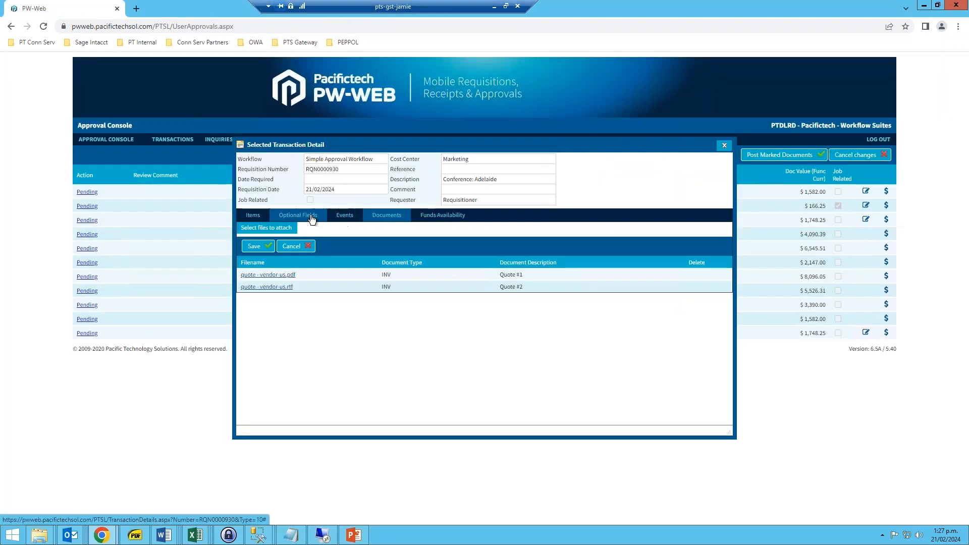
click(338, 218)
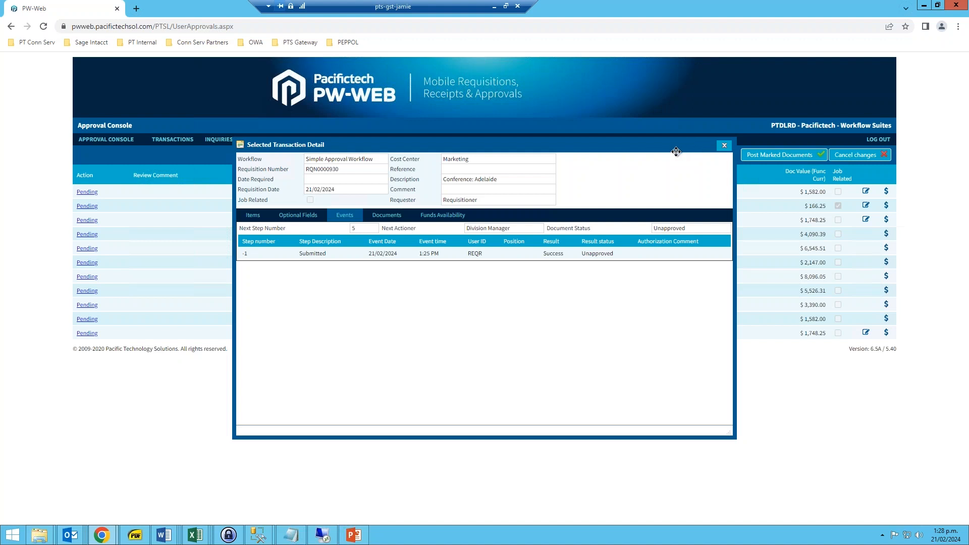
click(724, 146)
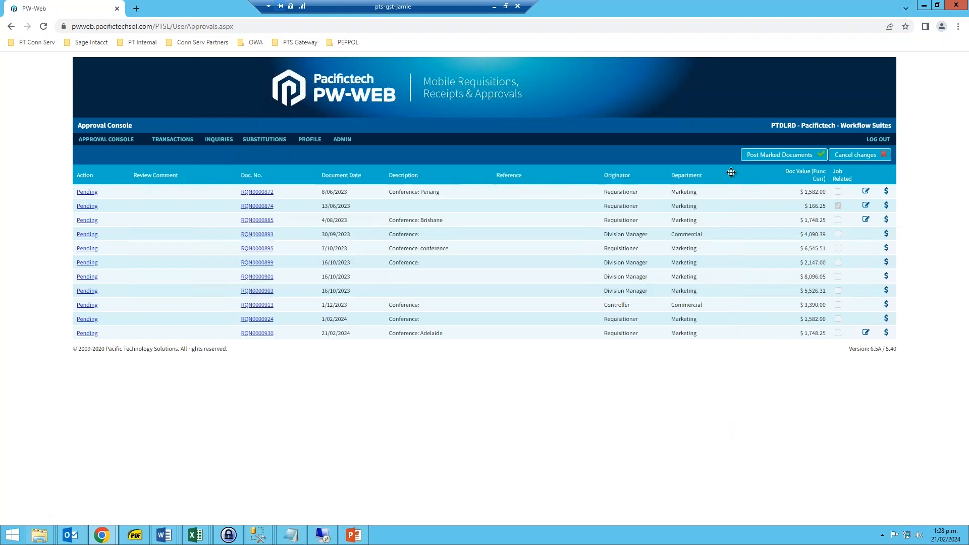
click(886, 332)
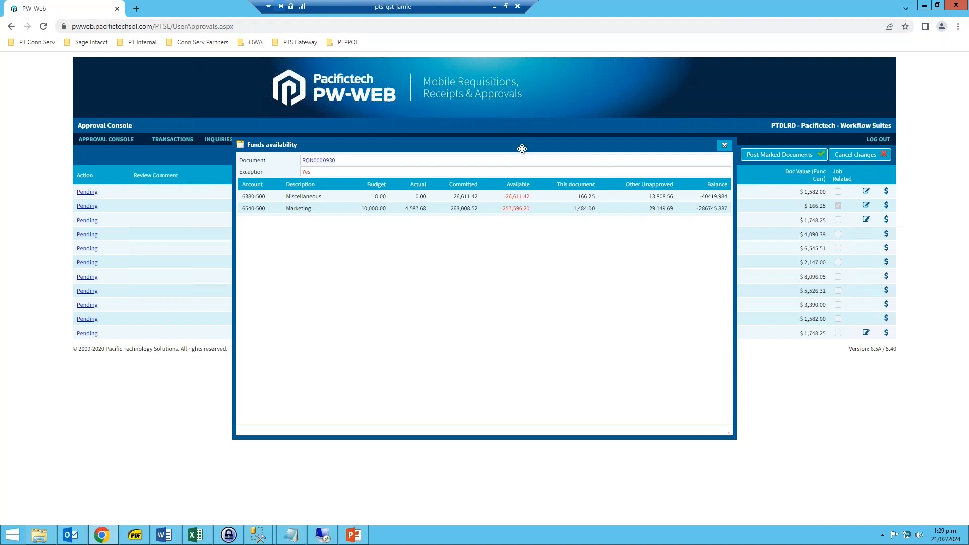
click(726, 147)
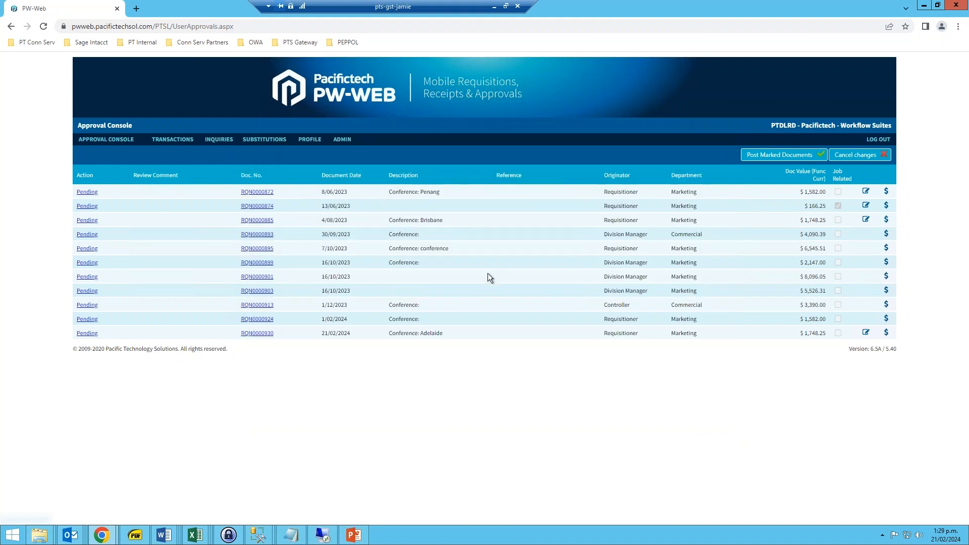
Mark the 16/10/2023 requisition worth 5,526.31 as Approve with the review comment "This is fine"
click(87, 333)
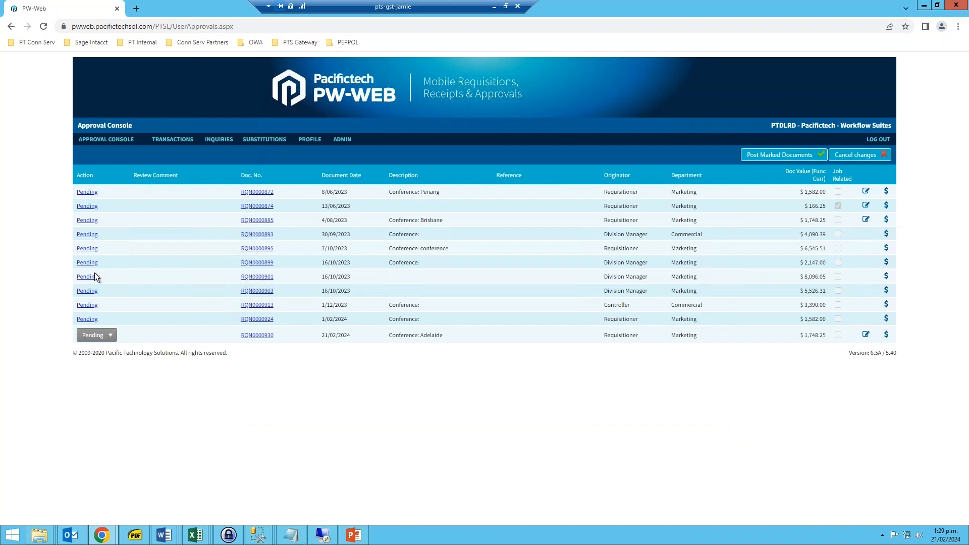
click(71, 368)
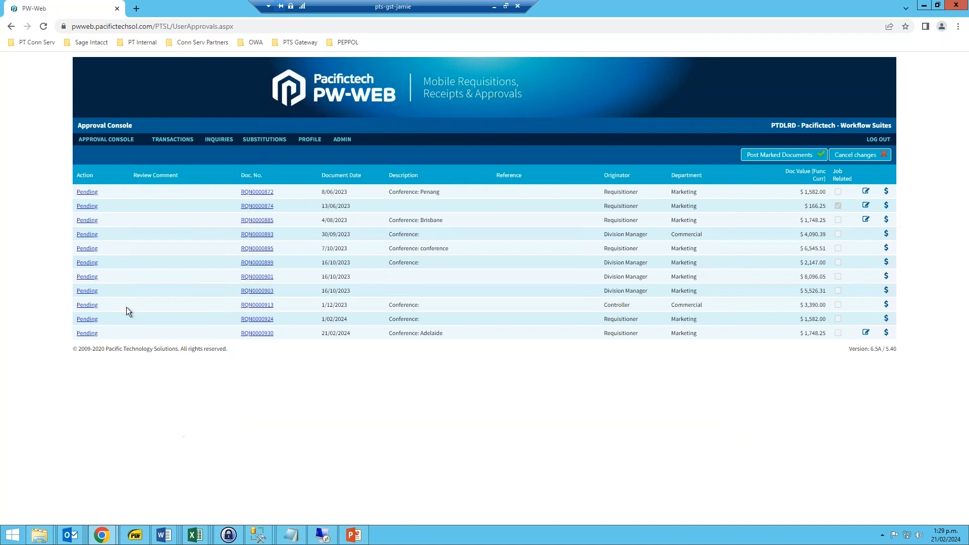
click(88, 291)
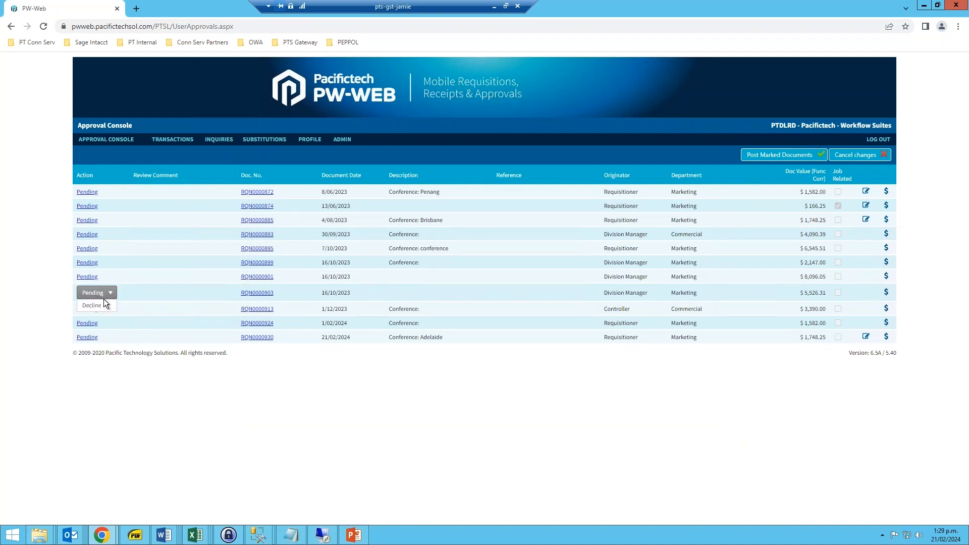
click(99, 318)
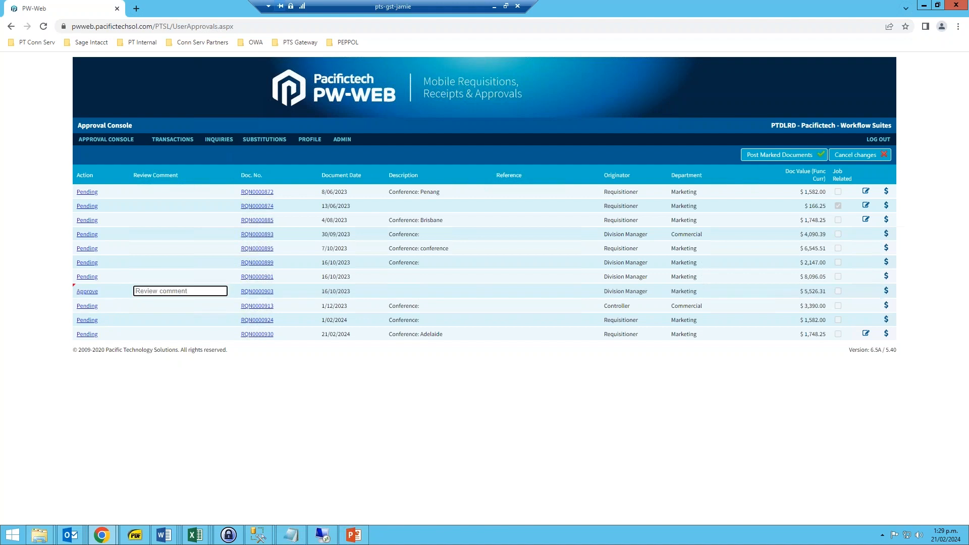
text(This is fine)
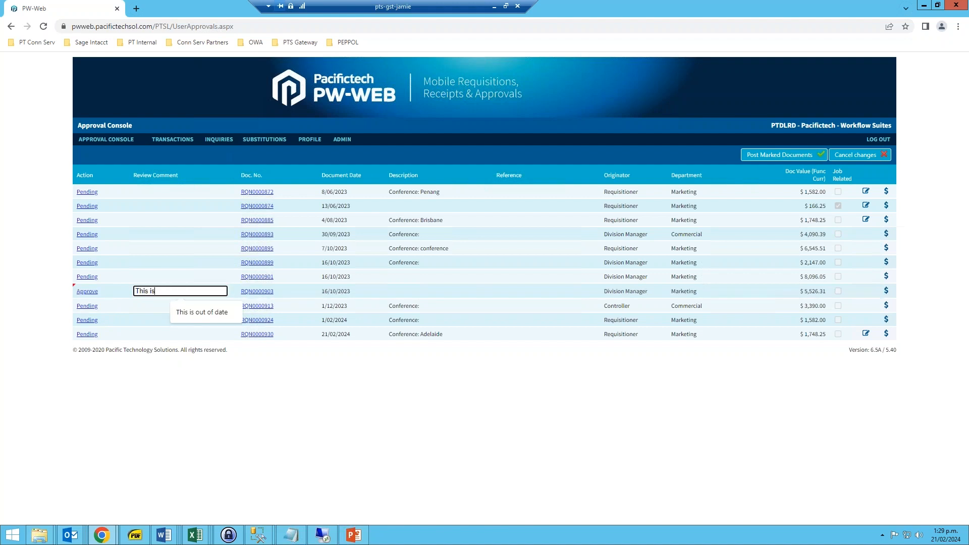
Mark the requisition worth 8,096.05 as Decline with the review comment "This isn't necessary" and post the marked documents
click(89, 277)
click(111, 280)
click(92, 317)
text(T)
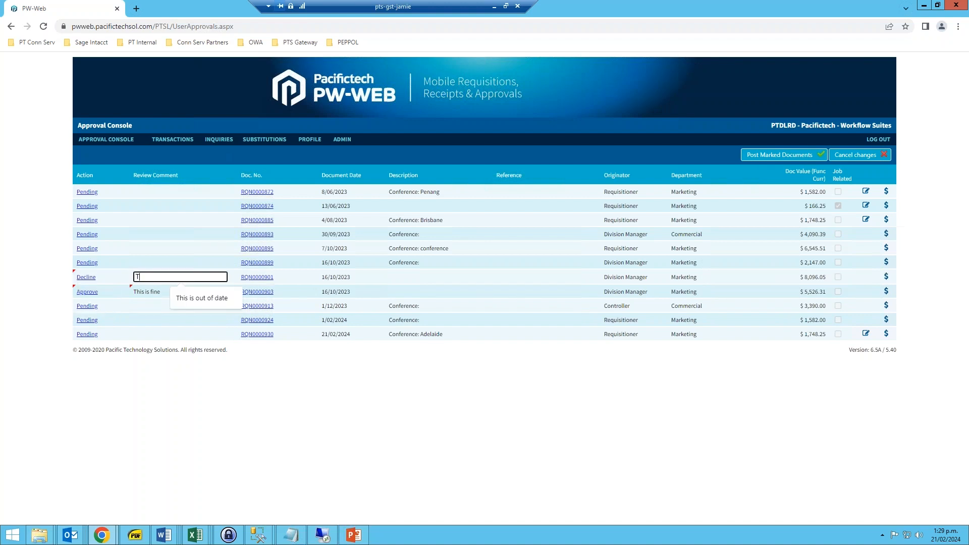
text(his isn't nec)
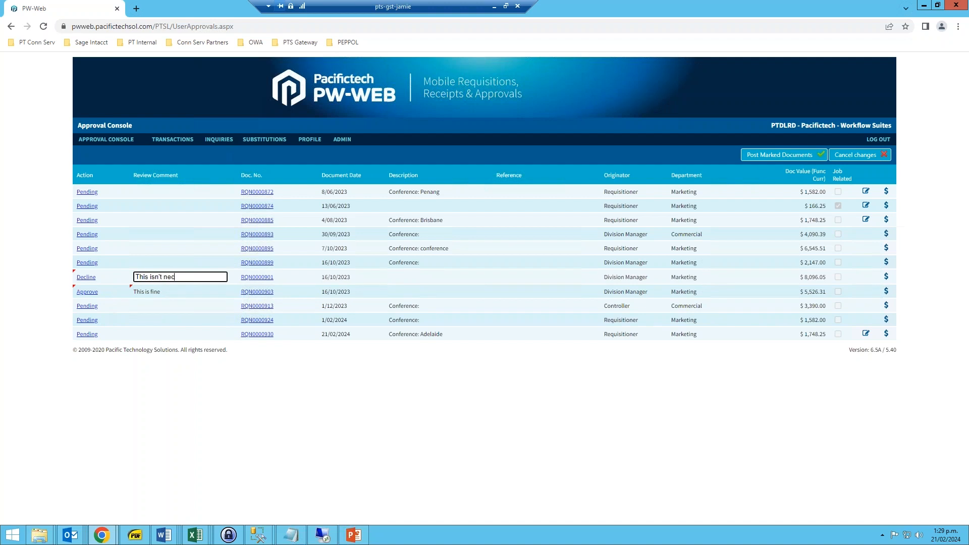
text(essary)
click(290, 338)
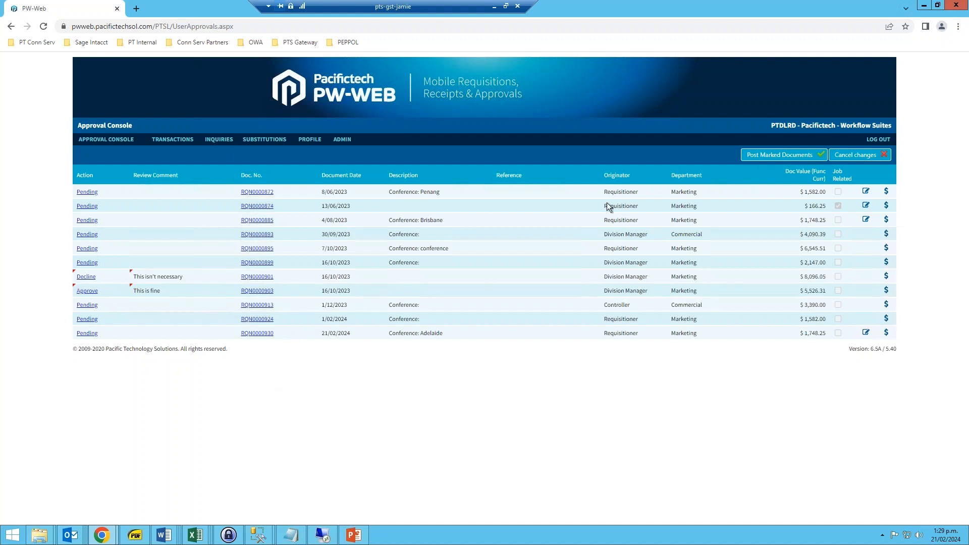
click(791, 160)
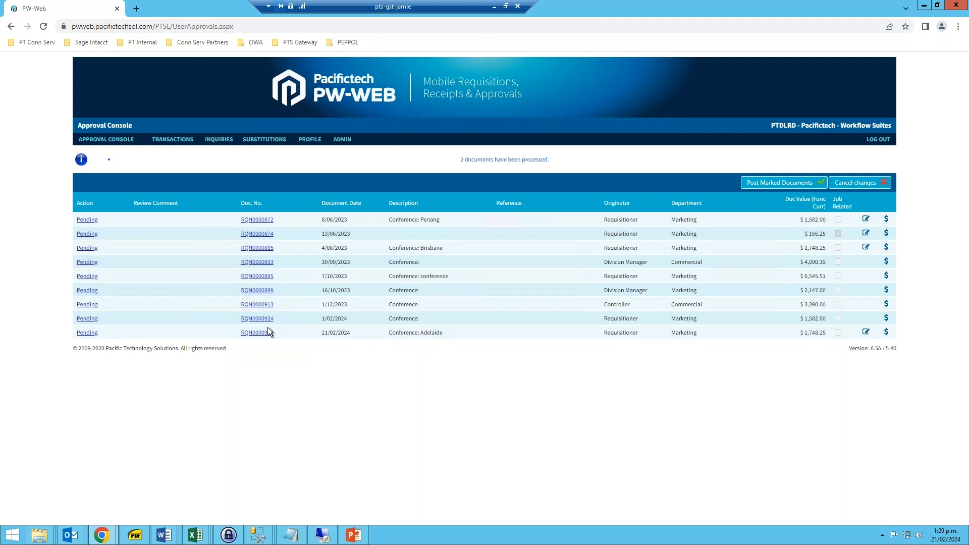
Log out of PW-Web and open the bookmarked PT Go web app in a new browser tab, in a smaller, non-maximized window
click(878, 140)
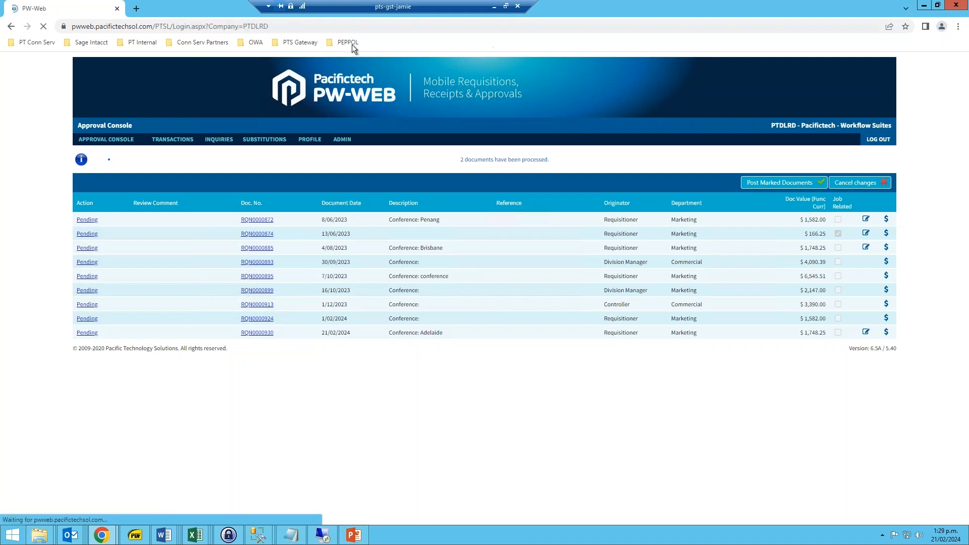
click(137, 8)
click(36, 42)
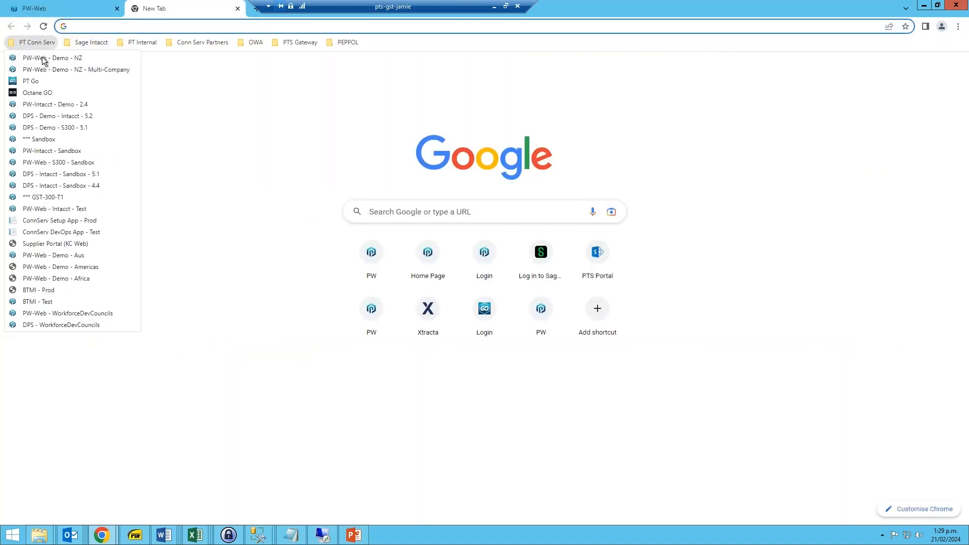
click(44, 81)
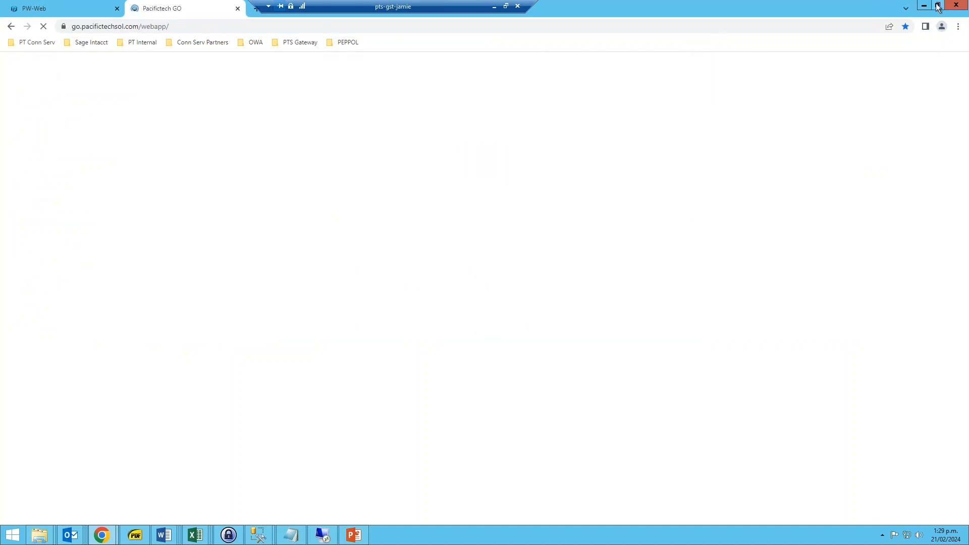
click(937, 5)
drag(678, 58, 689, 43)
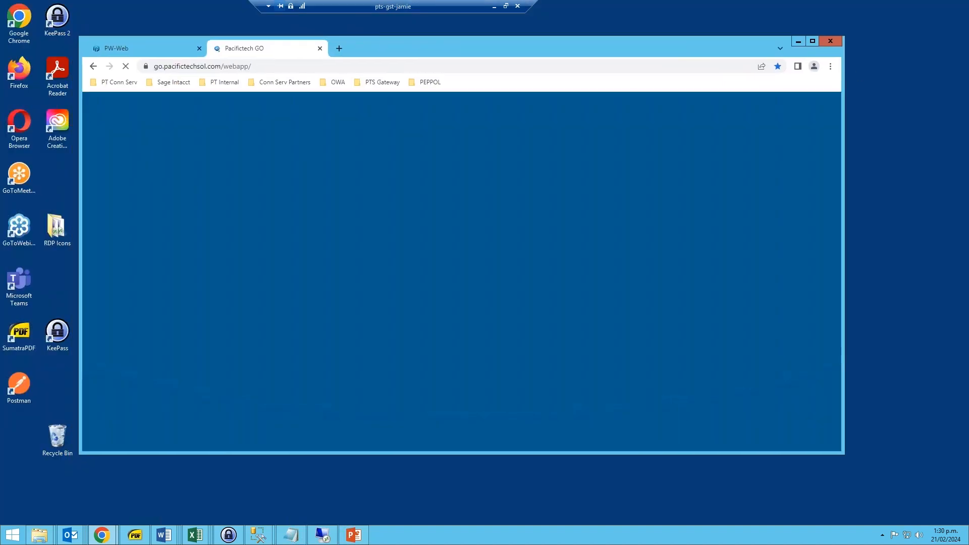
Narrow the browser window to about half its width and move it slightly across the desktop
drag(843, 100, 493, 100)
drag(392, 43, 438, 36)
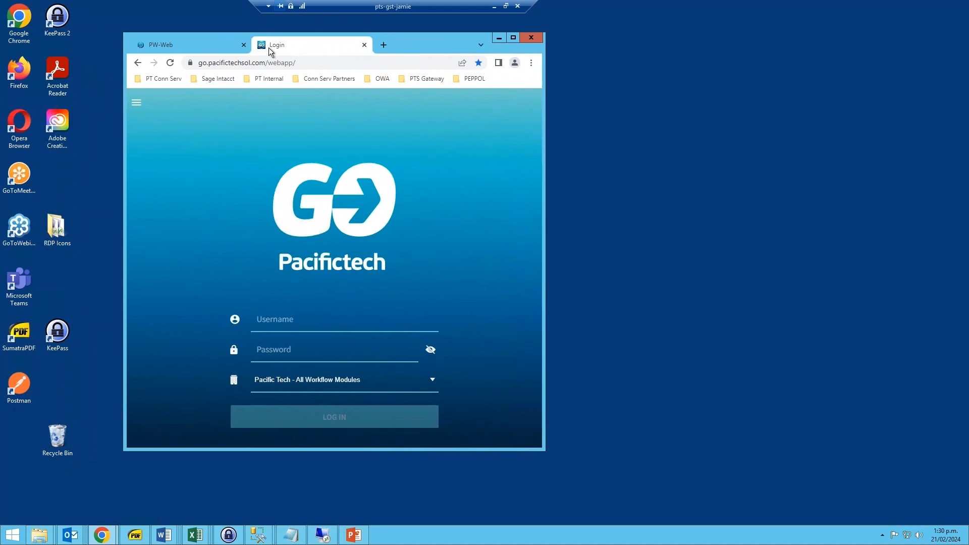
drag(434, 36, 443, 31)
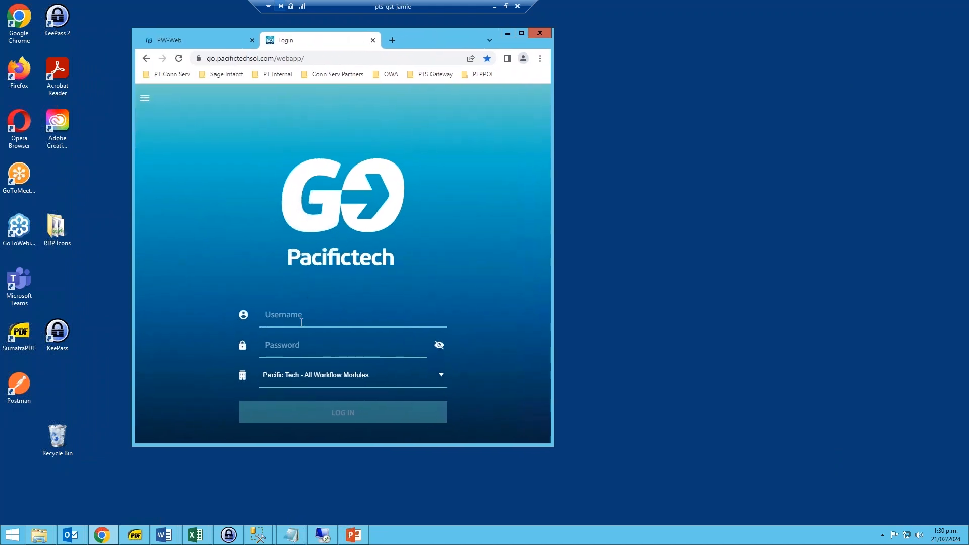
Log in to Pacifictech GO as DIVMGR with the account password
click(296, 316)
text(DIVMGR)
key(Tab)
text(••••••)
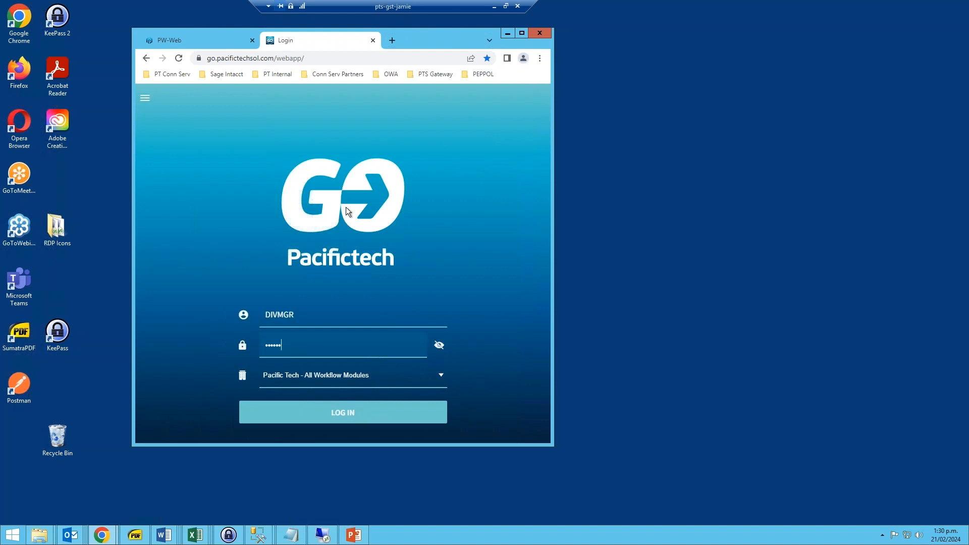
click(349, 416)
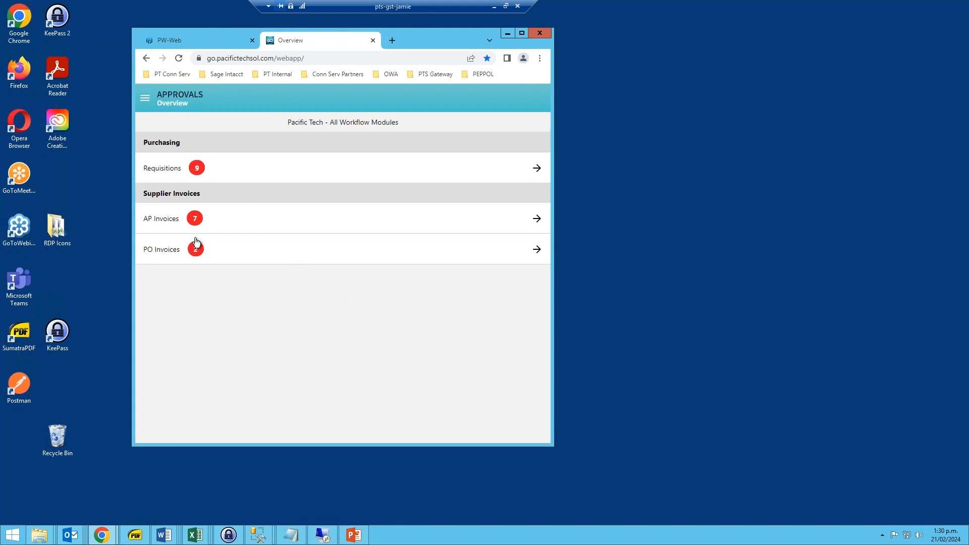
Open the Conference: Adelaide requisition from the requisitions awaiting approval and review its transaction details, collapsing them again
click(539, 170)
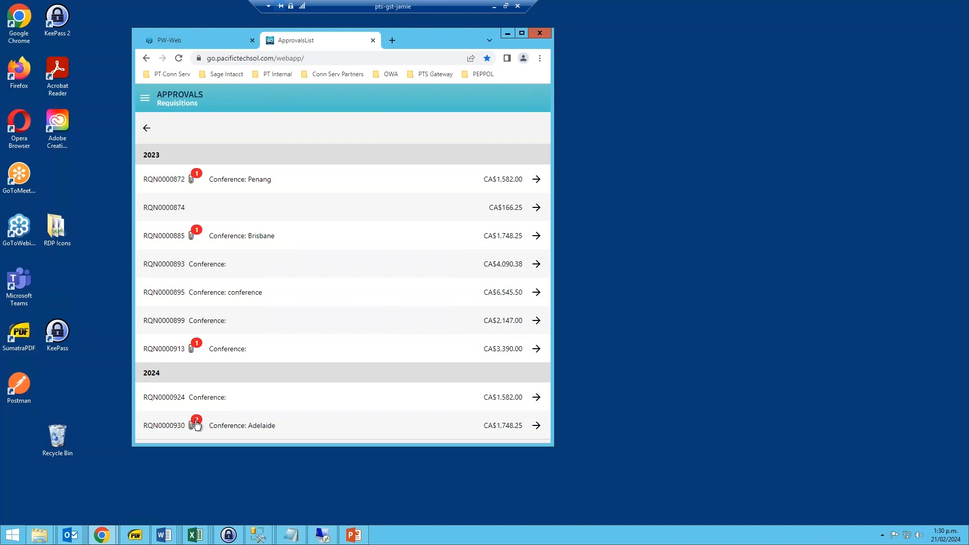
click(537, 426)
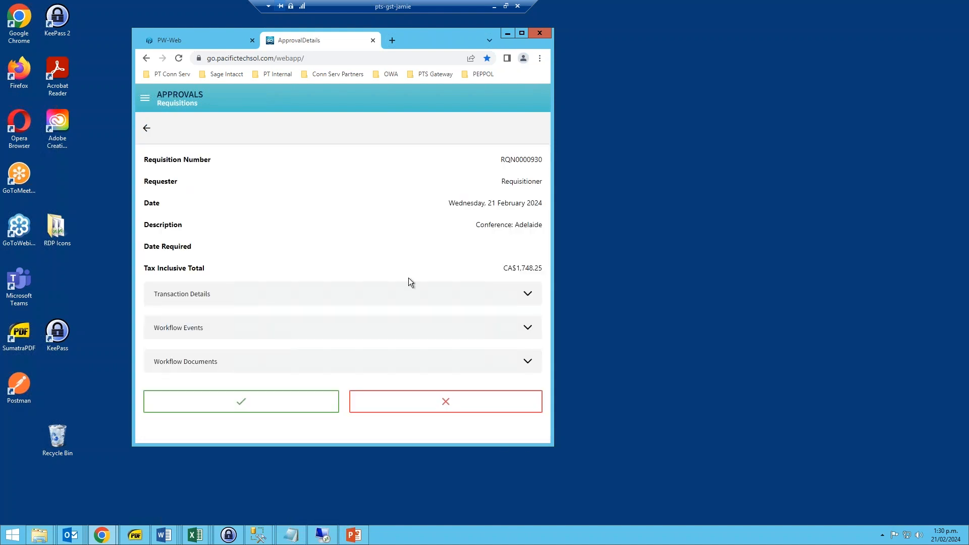
click(528, 299)
scroll(398, 305, down, 3)
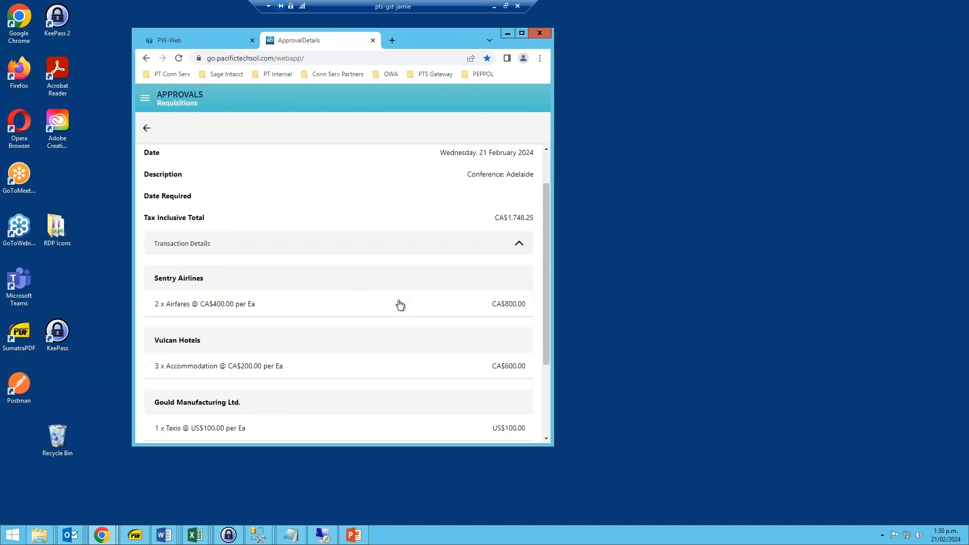
scroll(403, 302, up, 2)
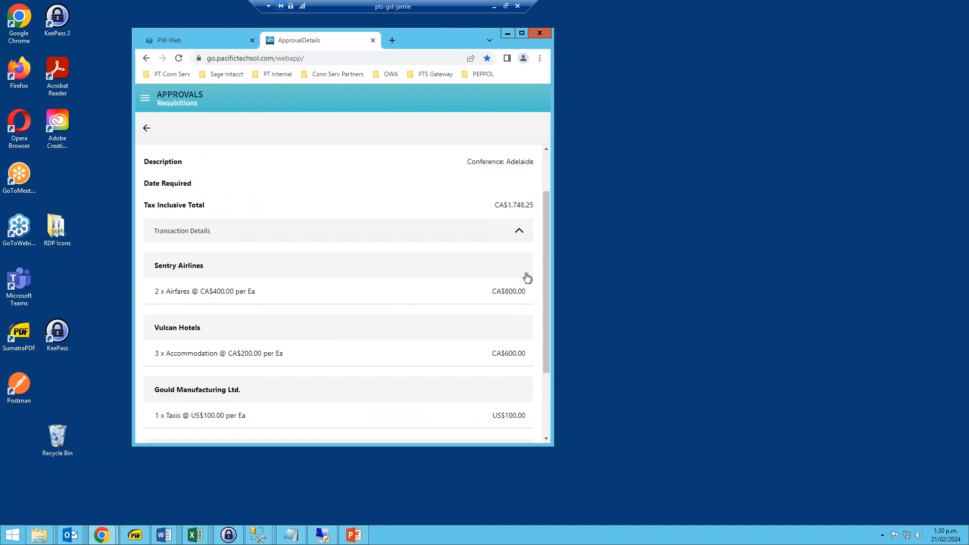
click(521, 234)
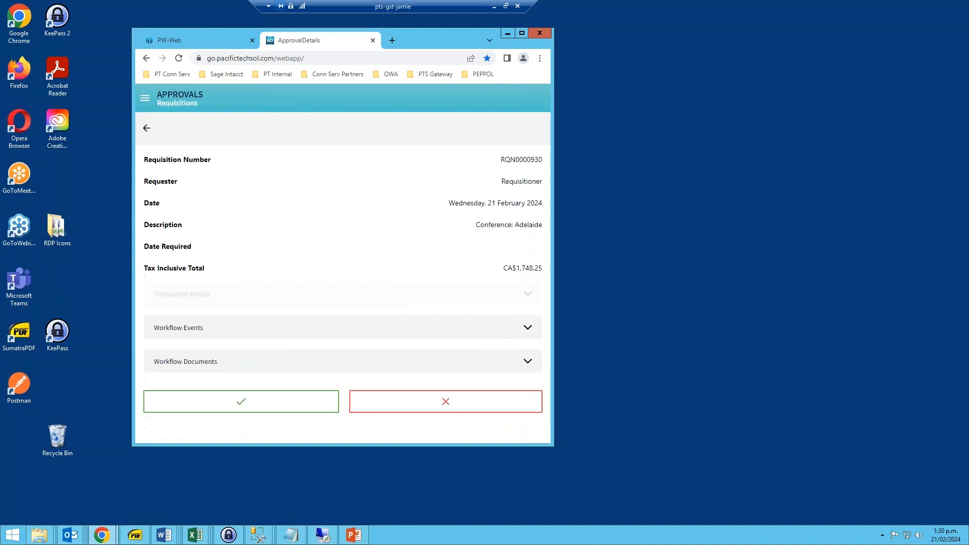
Review the workflow events of the Conference: Adelaide requisition and collapse the section
click(528, 329)
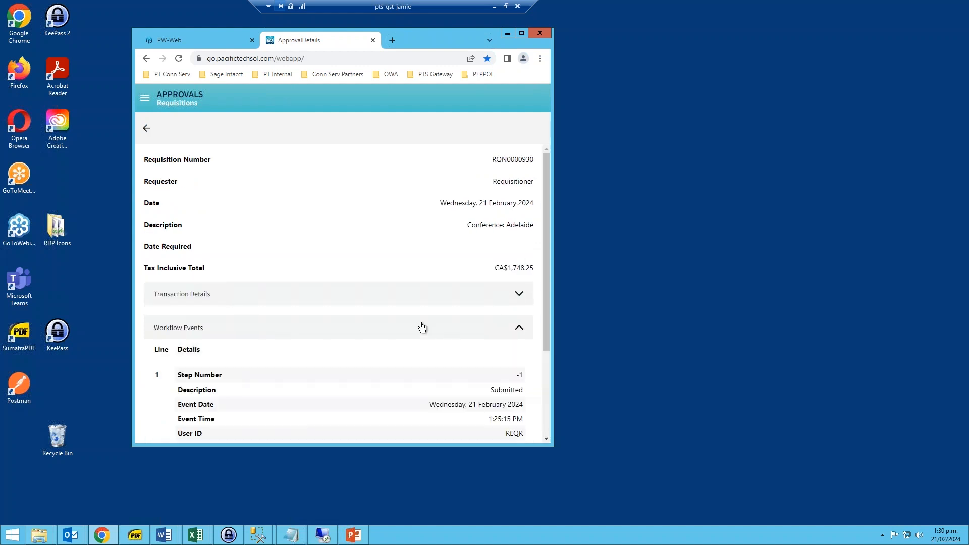
scroll(423, 327, down, 3)
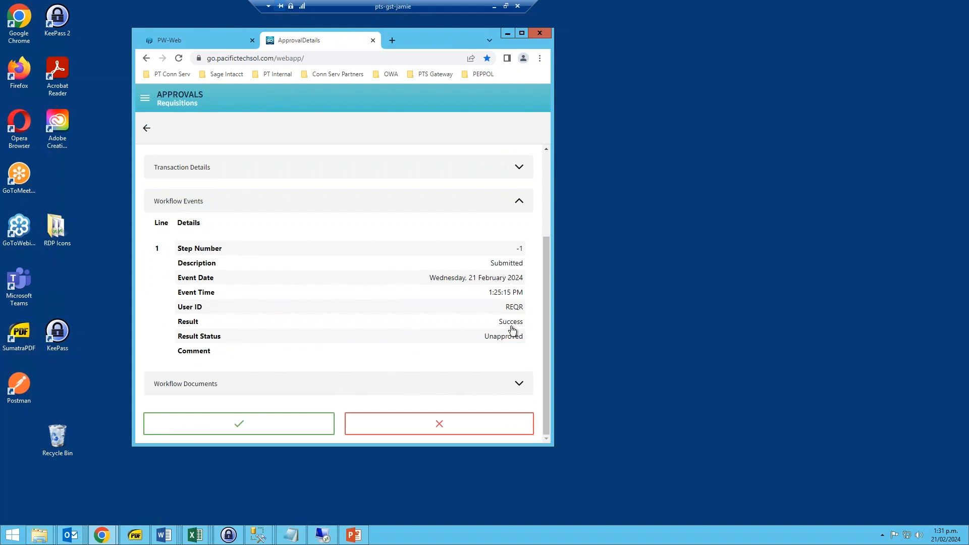
click(519, 204)
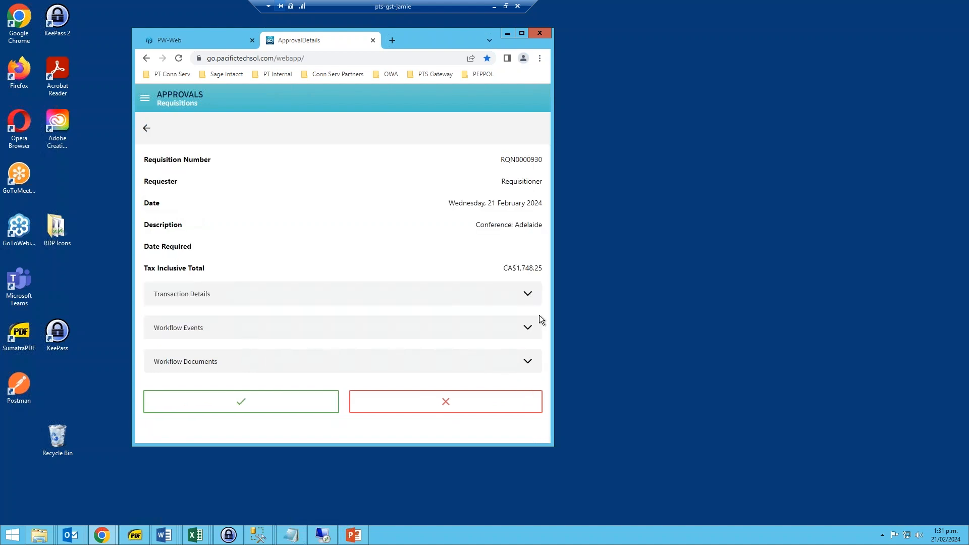
View the attached workflow document quote - vendor-us.pdf and close it
click(529, 364)
scroll(419, 362, down, 2)
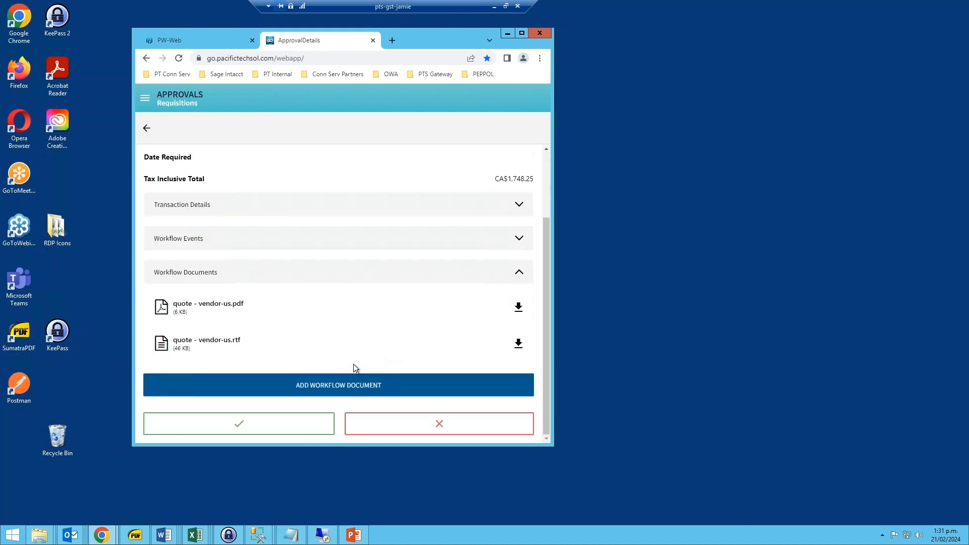
click(218, 308)
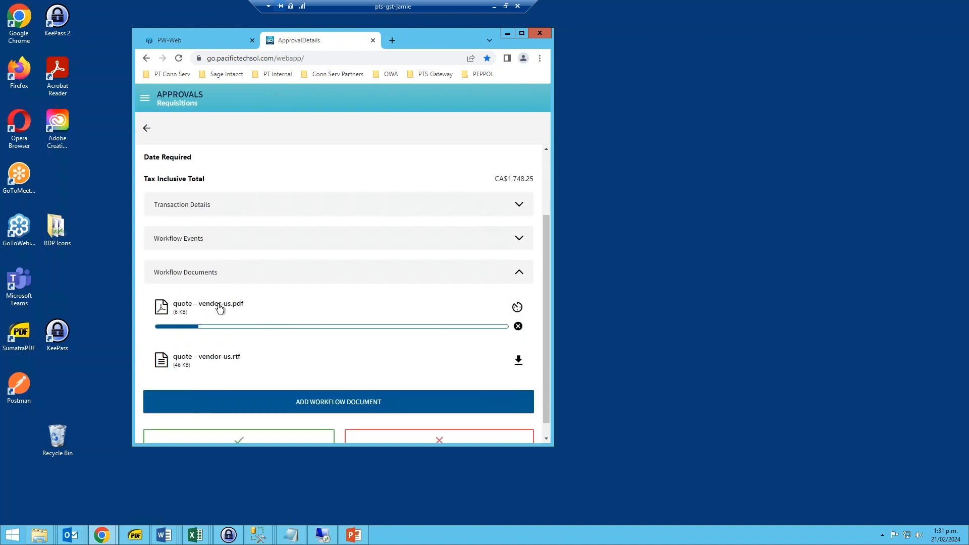
click(208, 427)
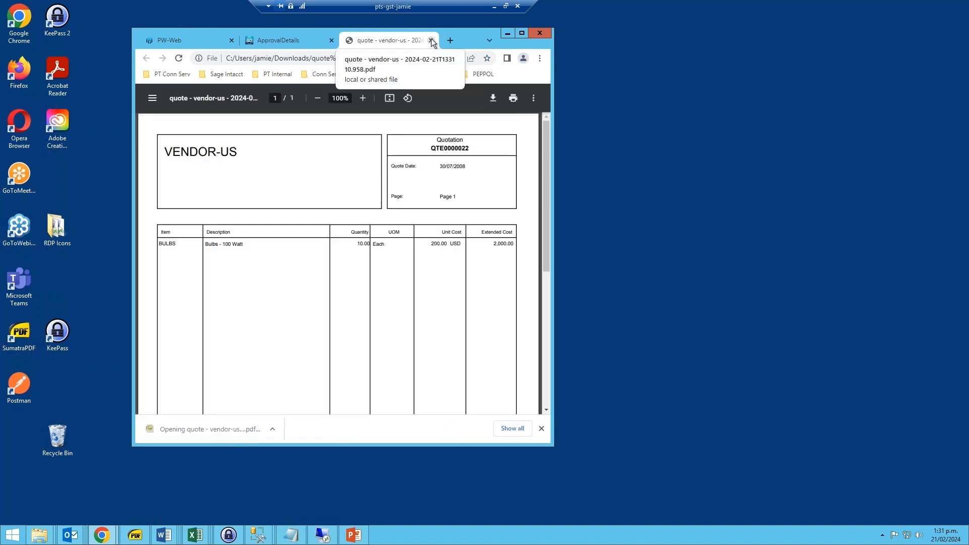
click(431, 40)
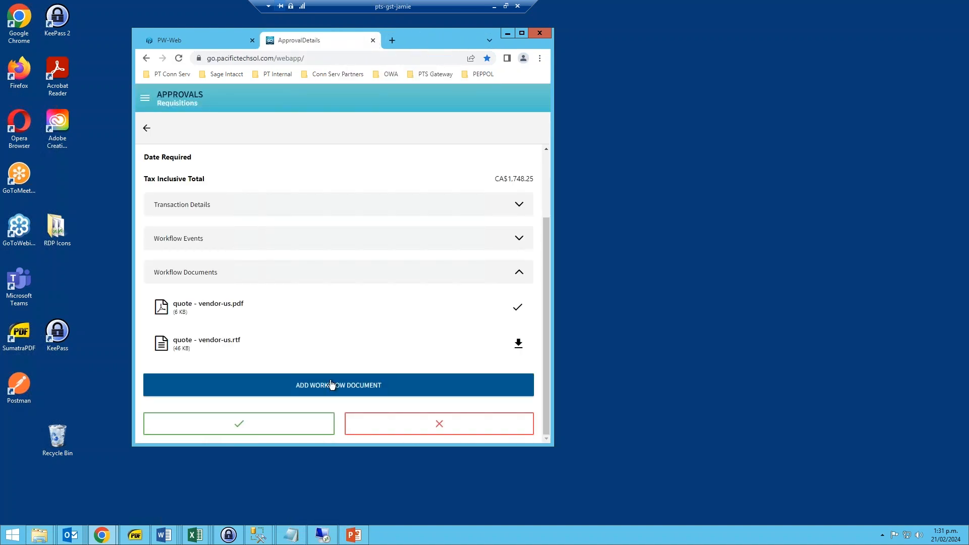
Approve the Conference: Adelaide requisition with the review comment "This is fine" and submit it
click(279, 429)
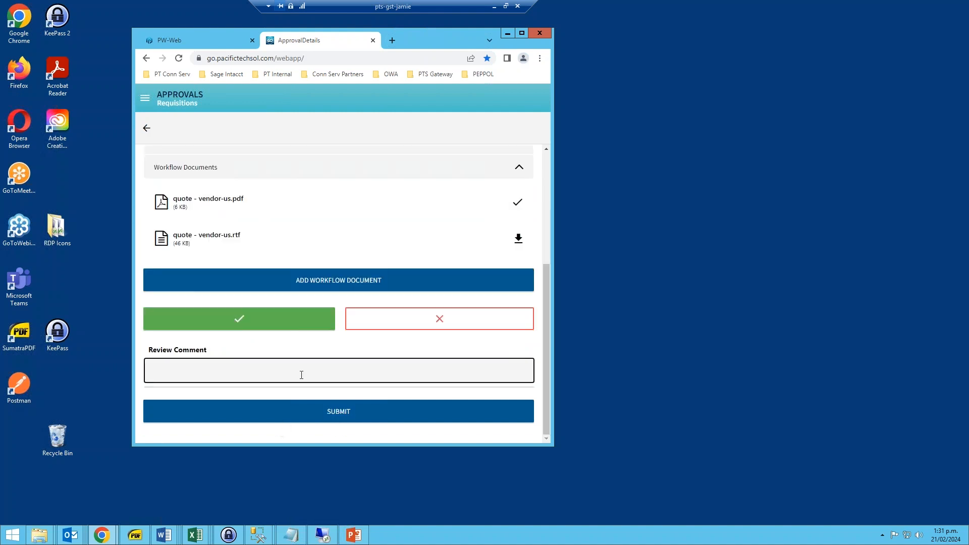
text(This is fine)
click(346, 411)
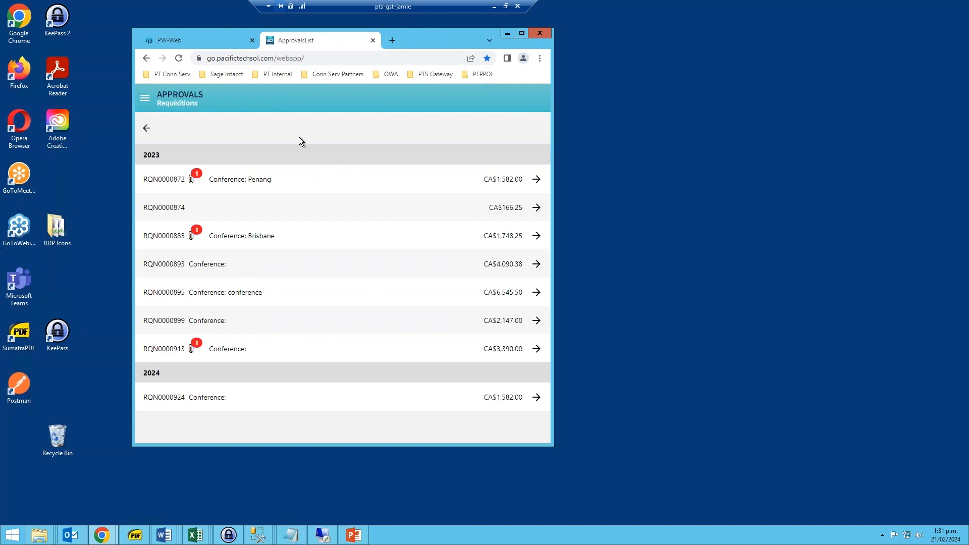
Log out of Pacifictech GO and minimize the browser window
click(147, 129)
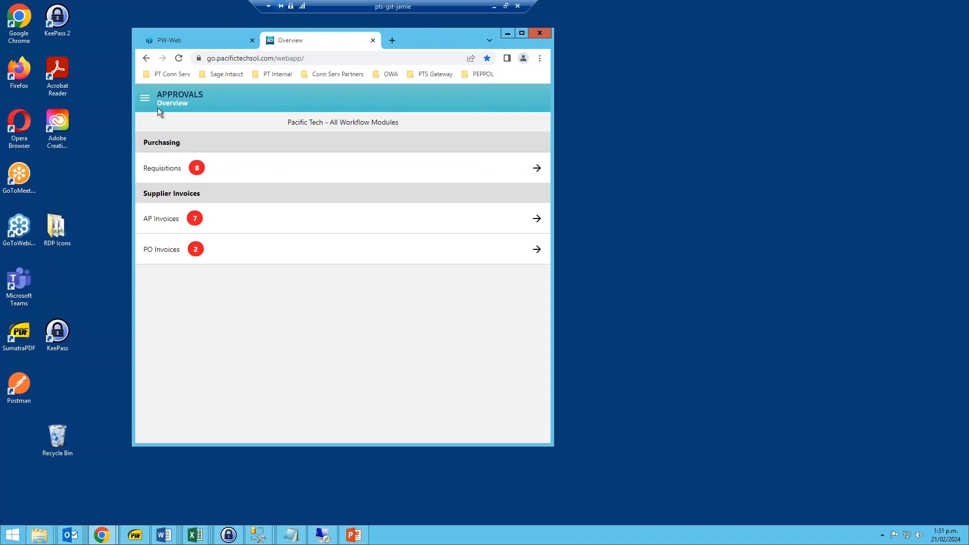
click(146, 98)
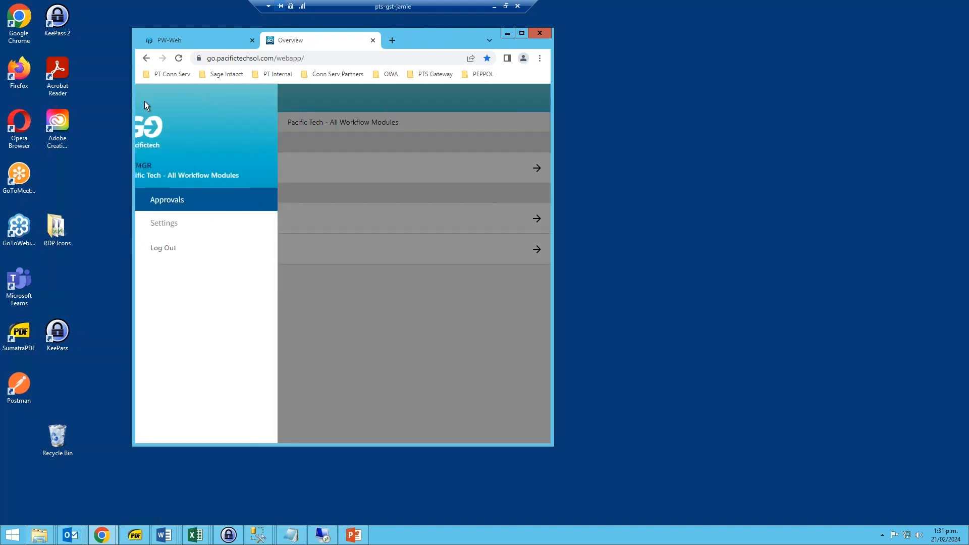
click(184, 249)
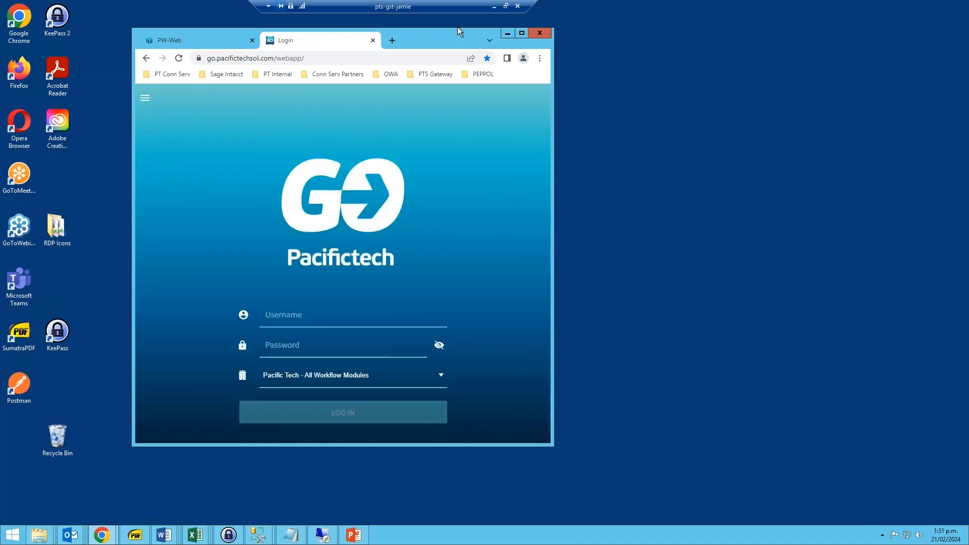
click(508, 34)
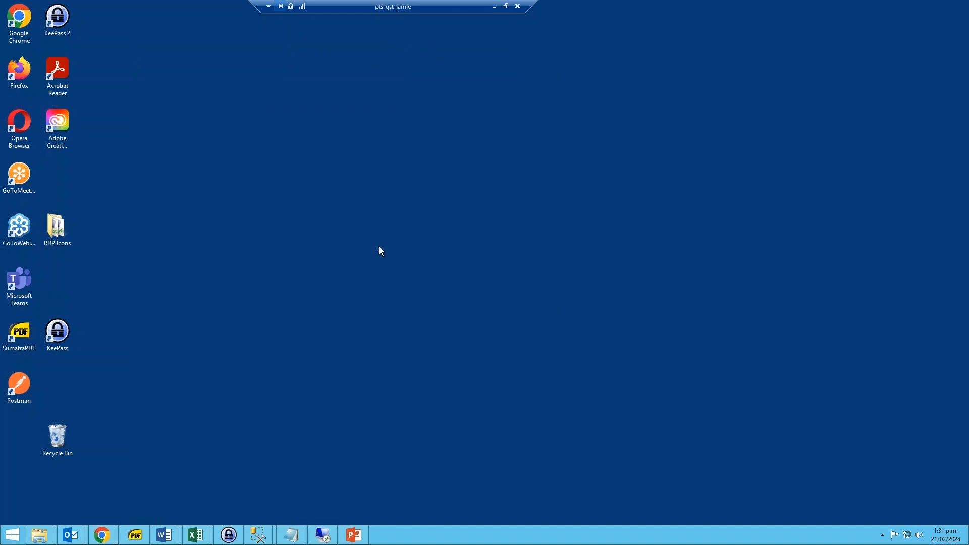
Switch to Sage 300 and check the next actioner of the Conference: Adelaide requisition at the end of the PW Management Inquiry list
click(323, 535)
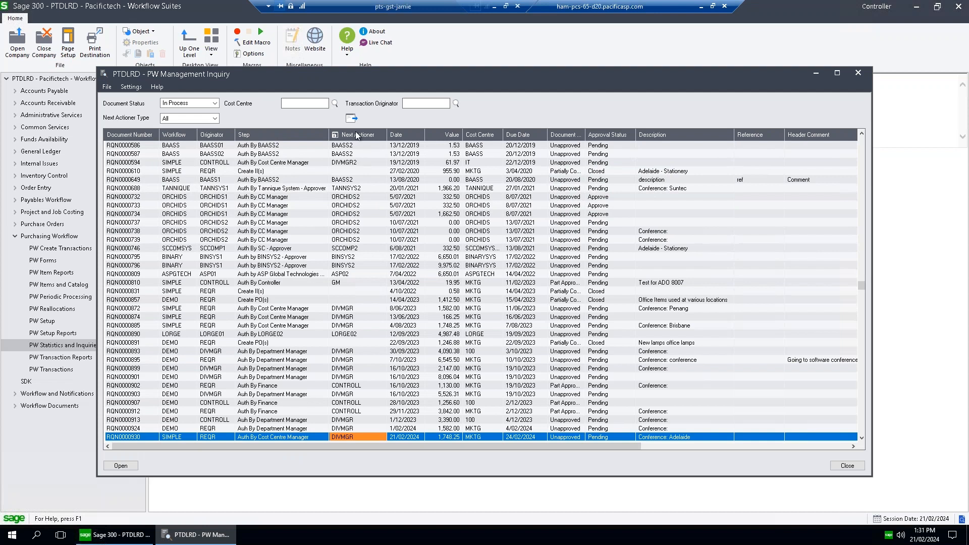
click(218, 241)
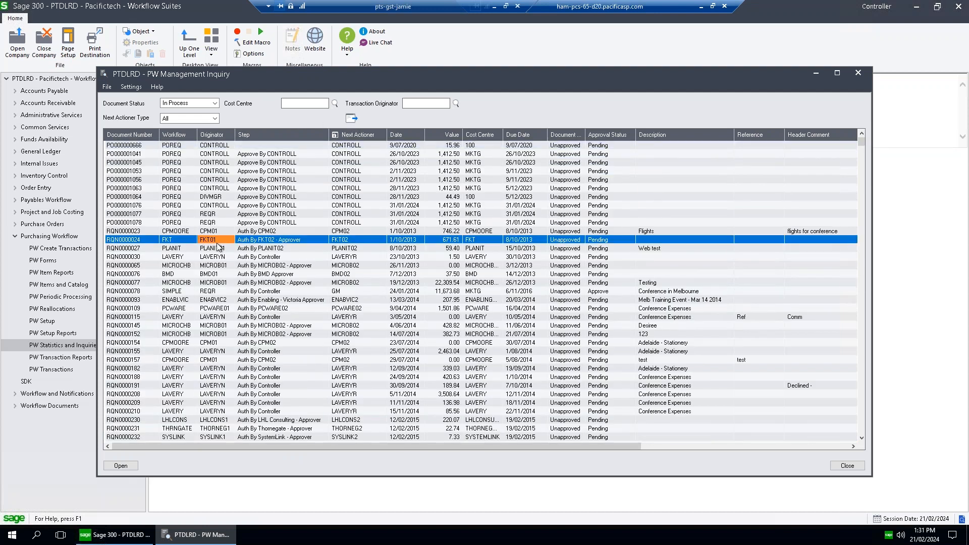
key(End)
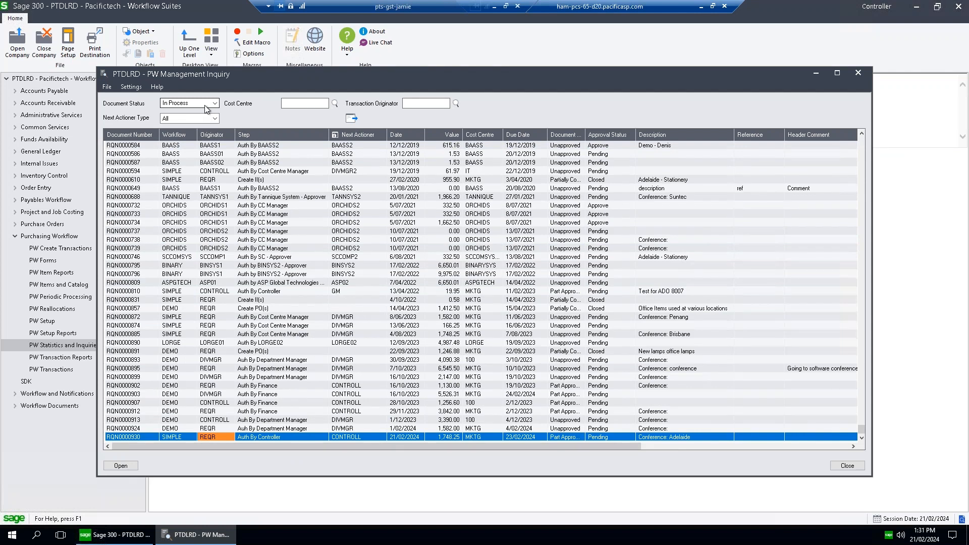
drag(363, 80, 363, 66)
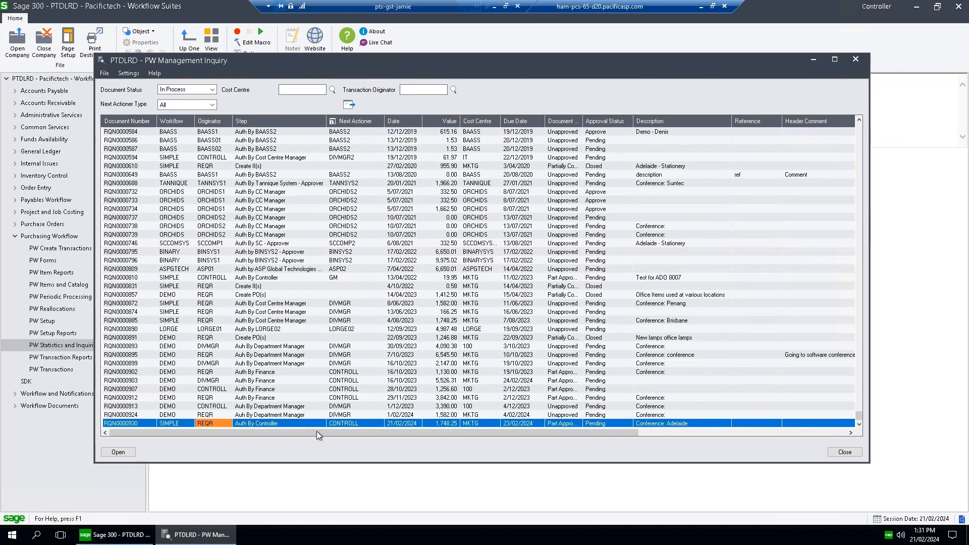
click(371, 426)
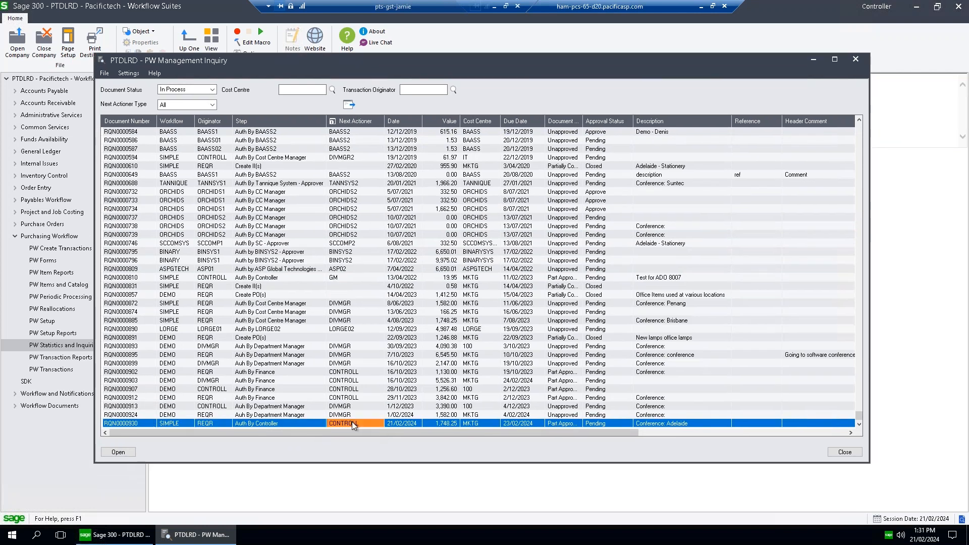
Open the Conference: Adelaide requisition, examine the cost centre manager's approval in its workflow events, and close the requisition
double_click(135, 424)
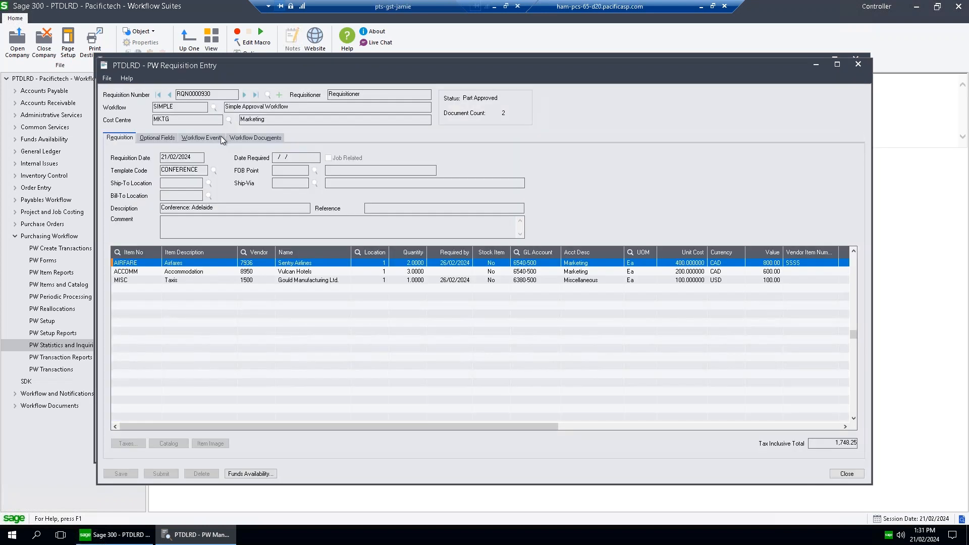
click(222, 137)
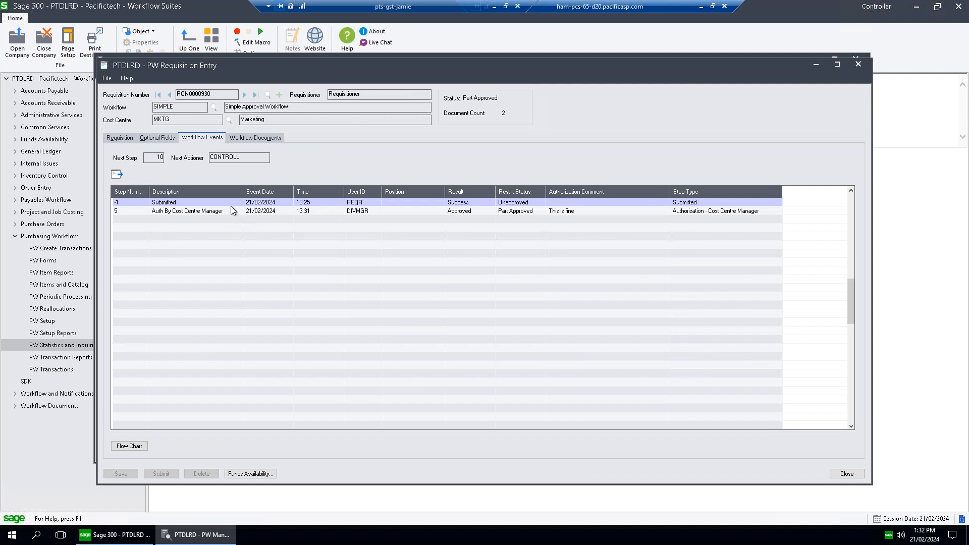
click(521, 212)
click(209, 212)
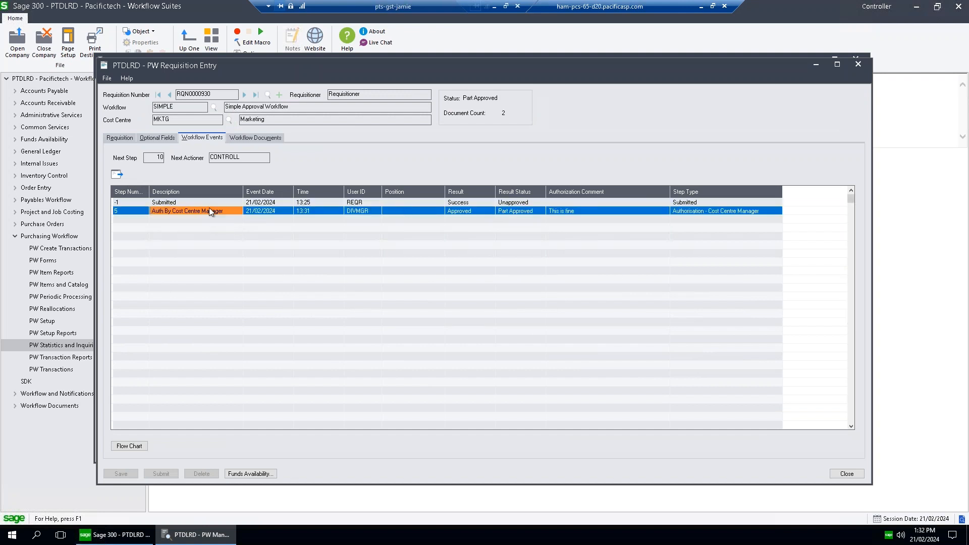
click(369, 212)
click(462, 212)
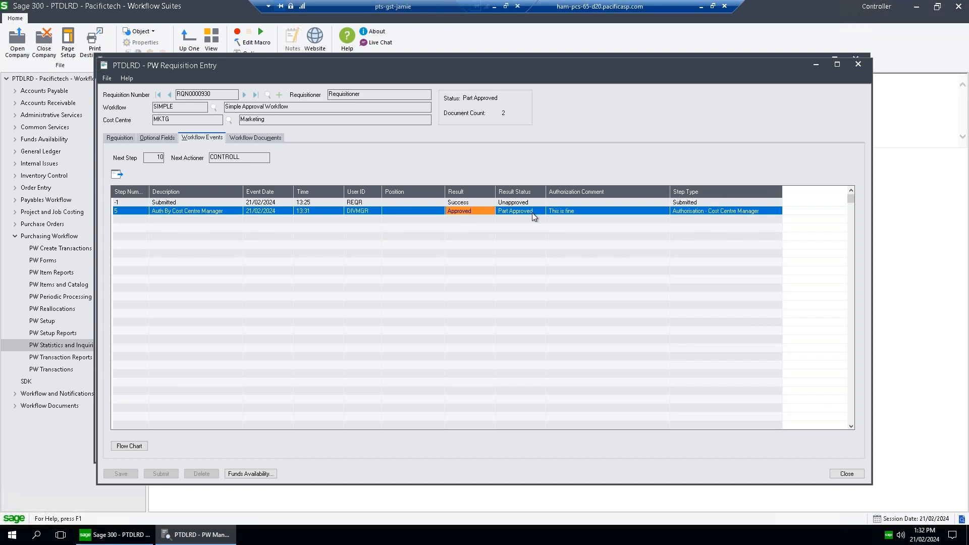
click(847, 474)
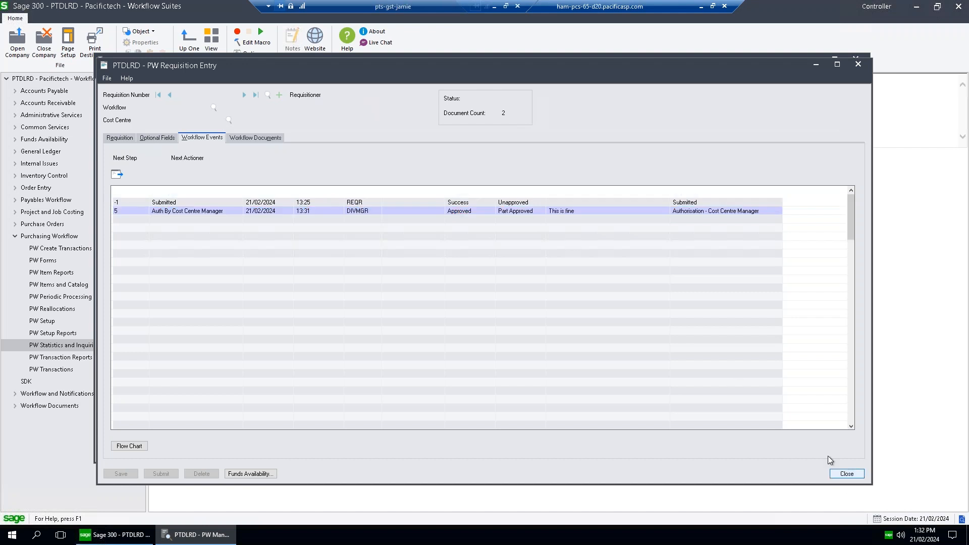
Close the PW Management Inquiry and open the Approval Console from PW Transactions
key(alt+F4)
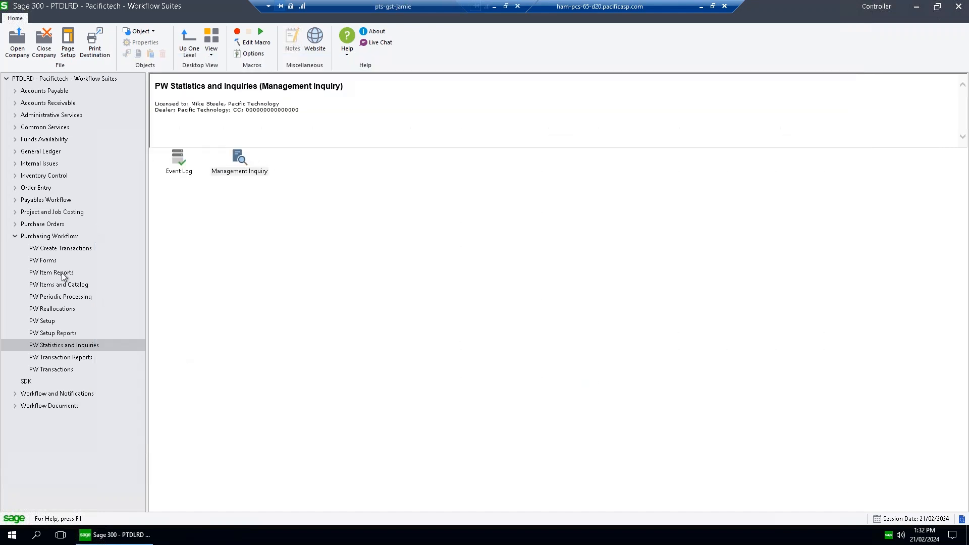
click(68, 370)
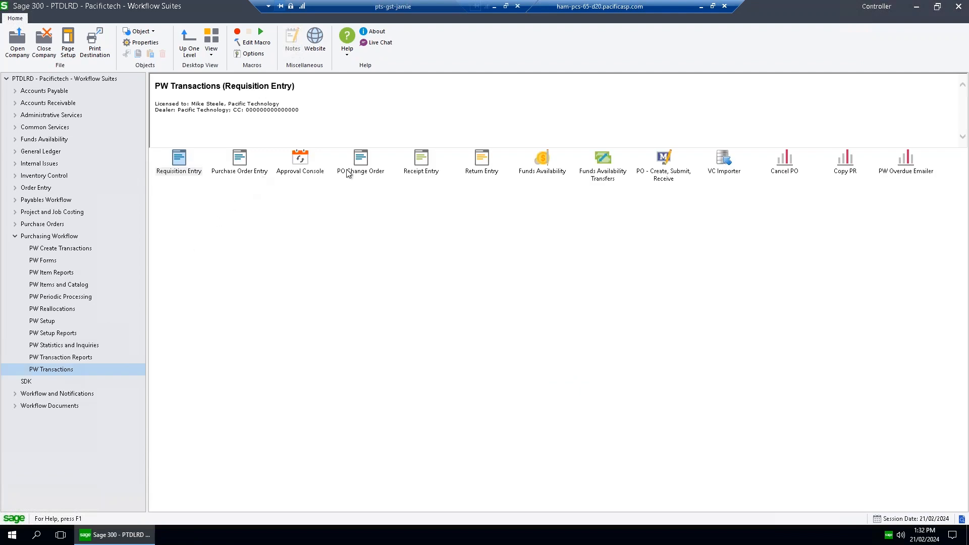
double_click(305, 166)
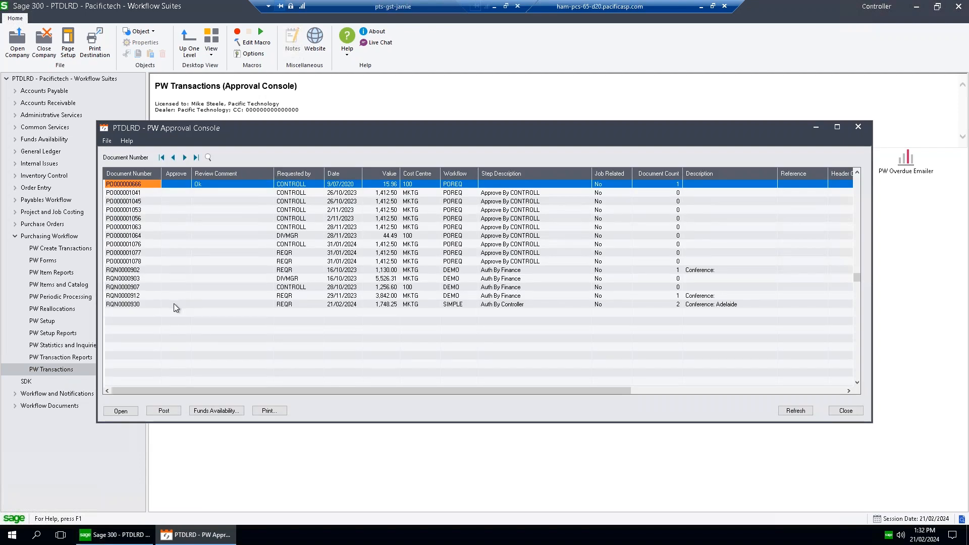
Review the Conference: Adelaide requisition from the Approval Console, then set it to approved and post the approval
click(174, 304)
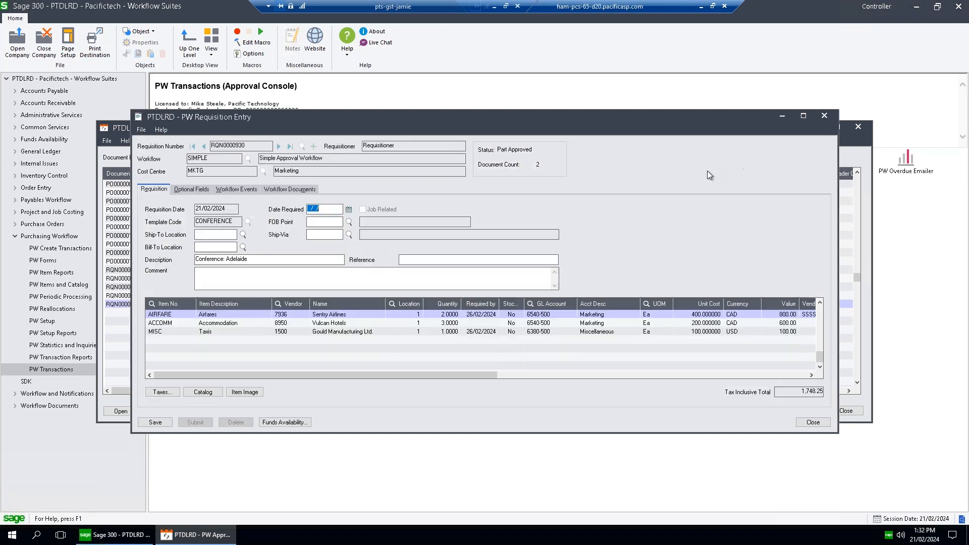
click(808, 117)
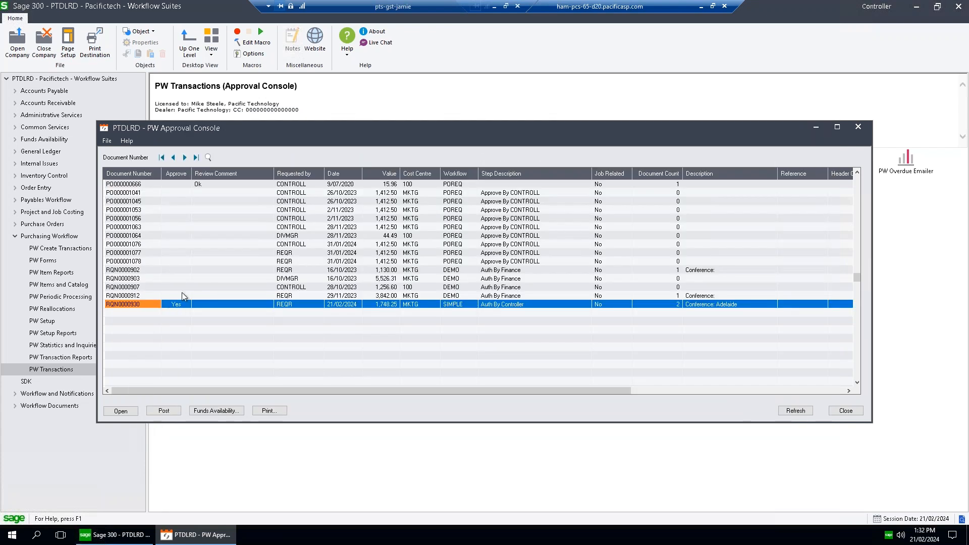
click(167, 412)
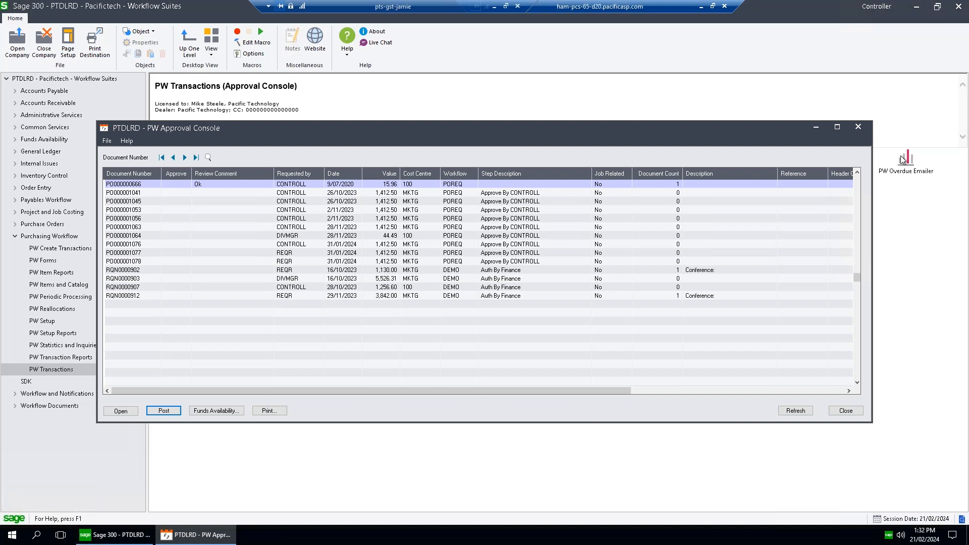
click(861, 130)
click(860, 129)
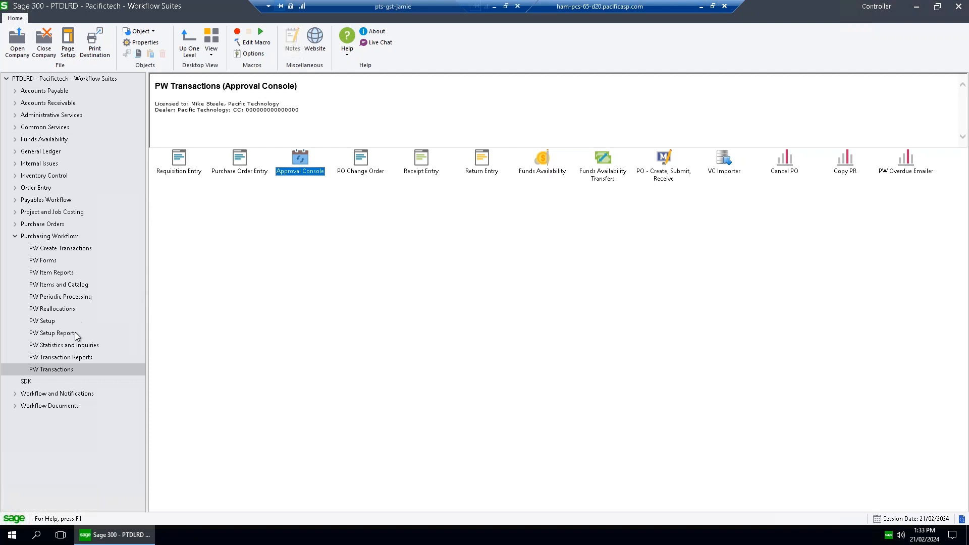
Switch to PW-Web in Chrome and log in as REQR to the PTDLRD company, entering the account password
click(701, 7)
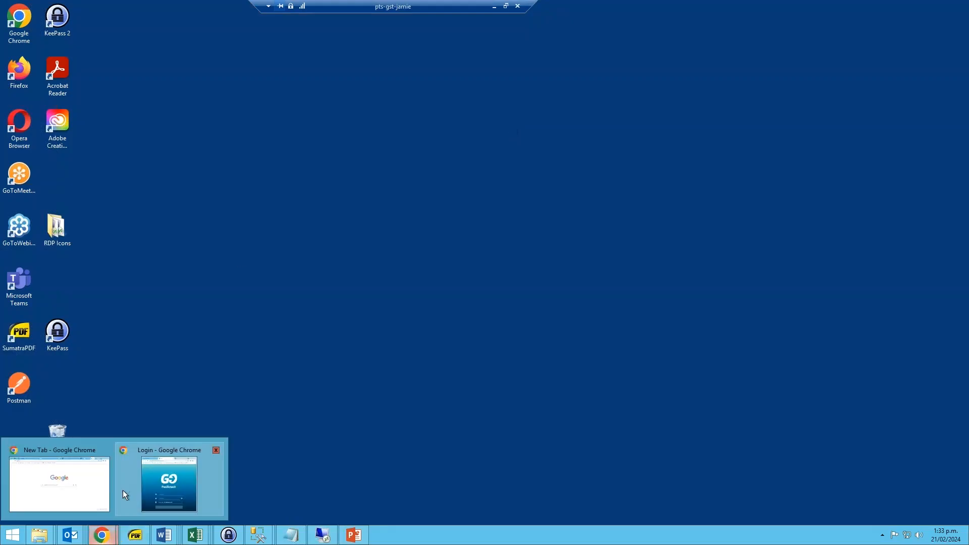
click(197, 491)
double_click(443, 32)
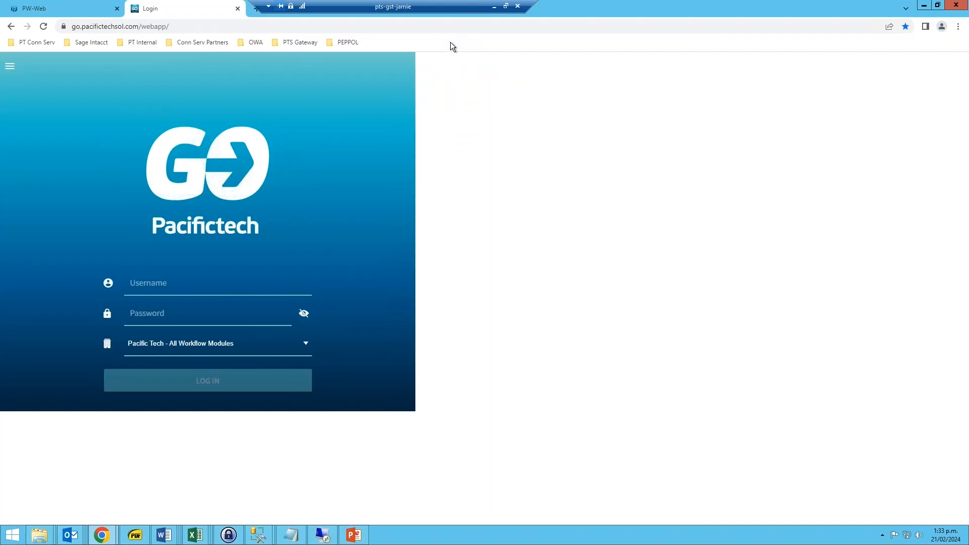
click(97, 13)
click(303, 138)
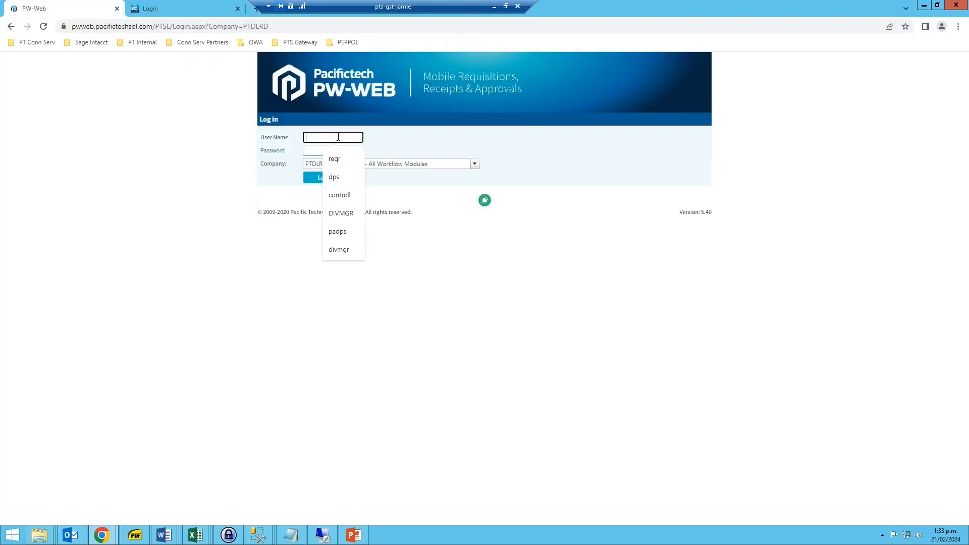
click(343, 158)
click(341, 149)
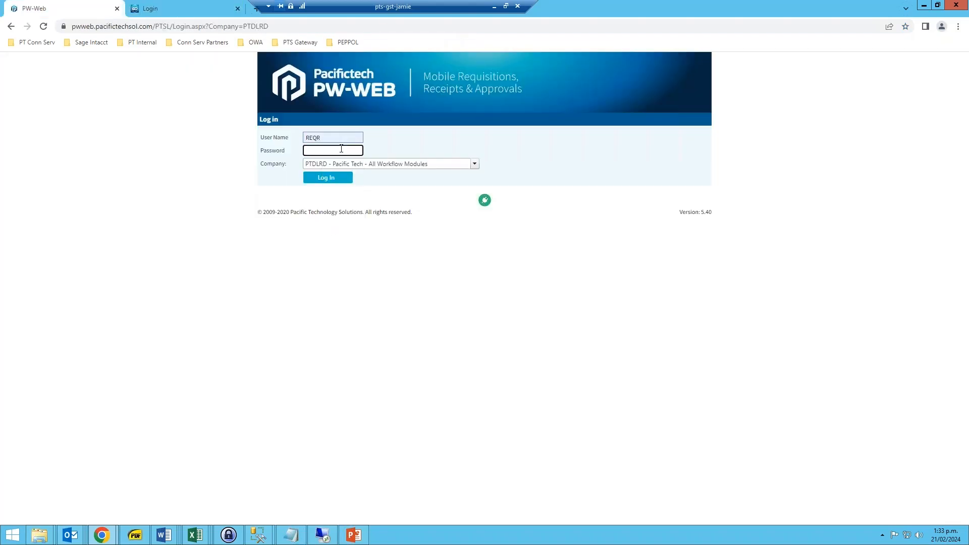
text(••••••)
click(331, 180)
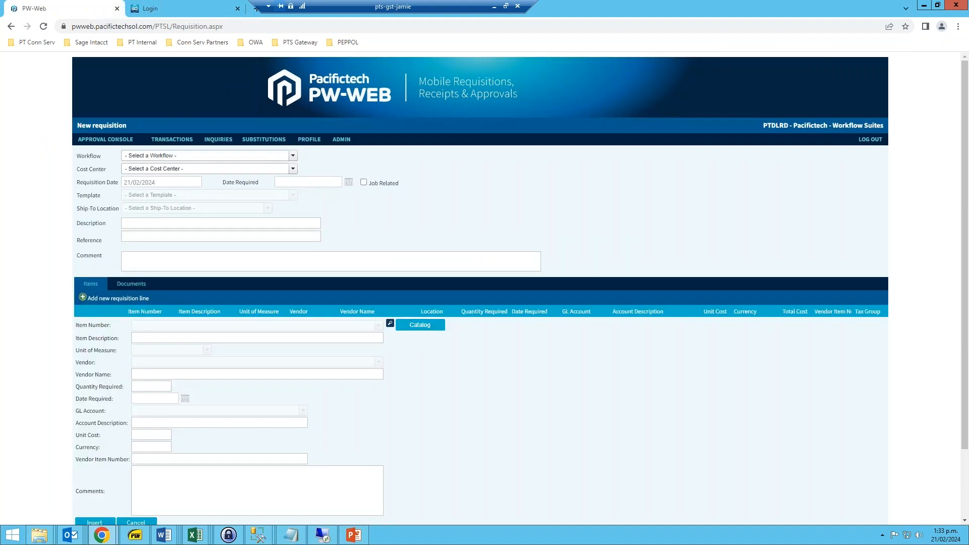
Receive all items on the Sentry Airlines purchase order for Conference: Adelaide with transaction date 21/02/2024 and post the receipt
mouse_move(174, 142)
click(191, 201)
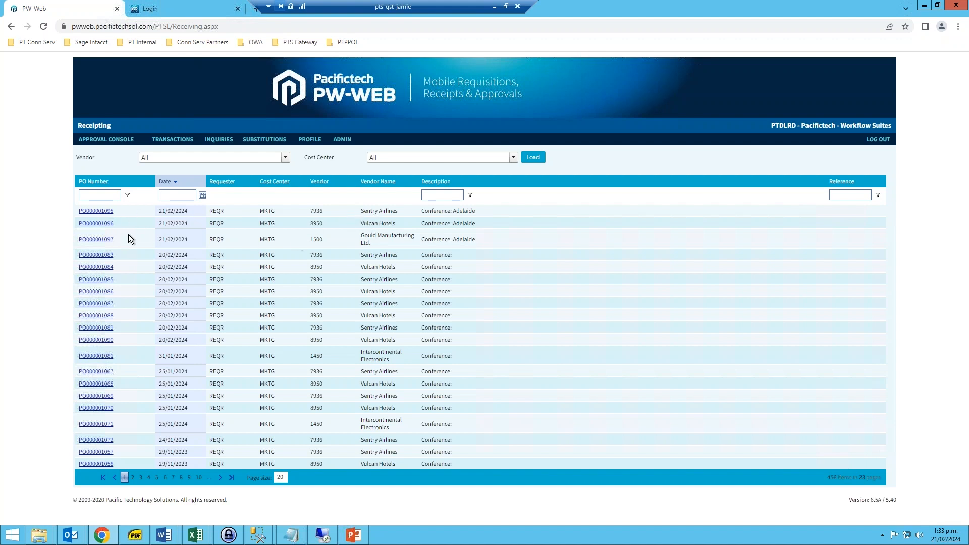
click(107, 213)
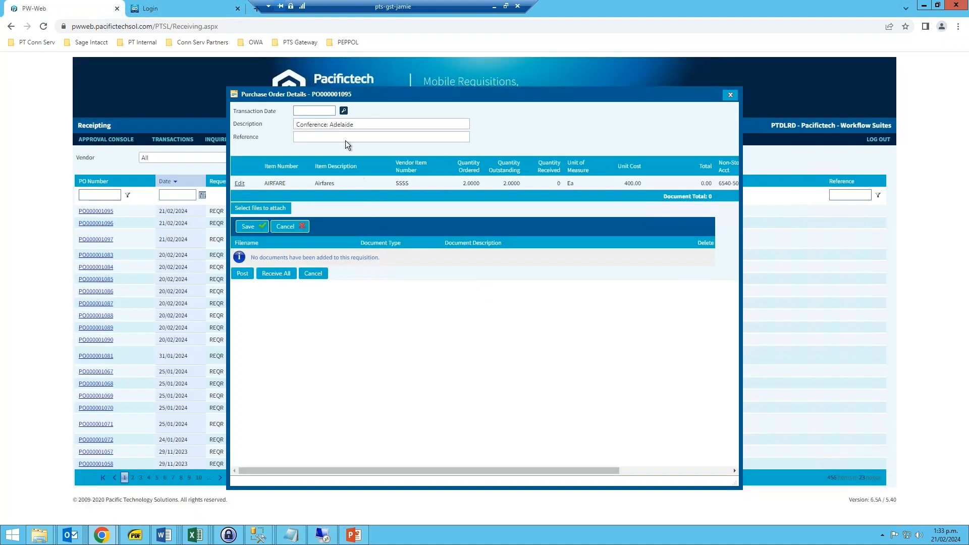
click(344, 111)
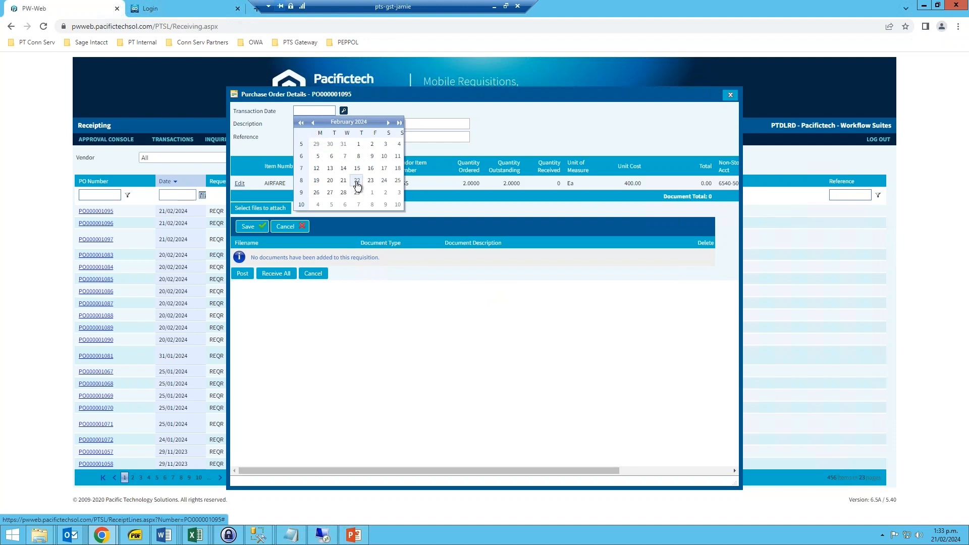
click(349, 182)
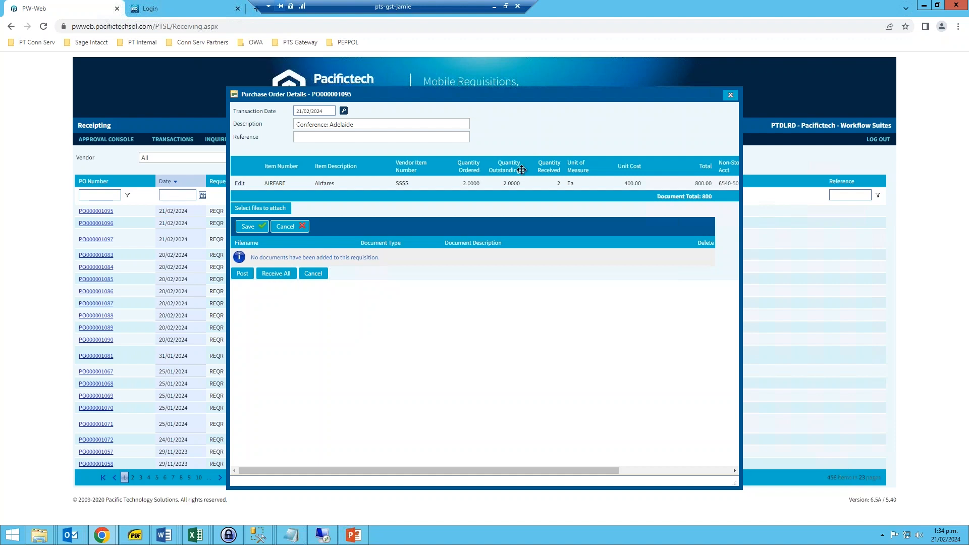
click(242, 276)
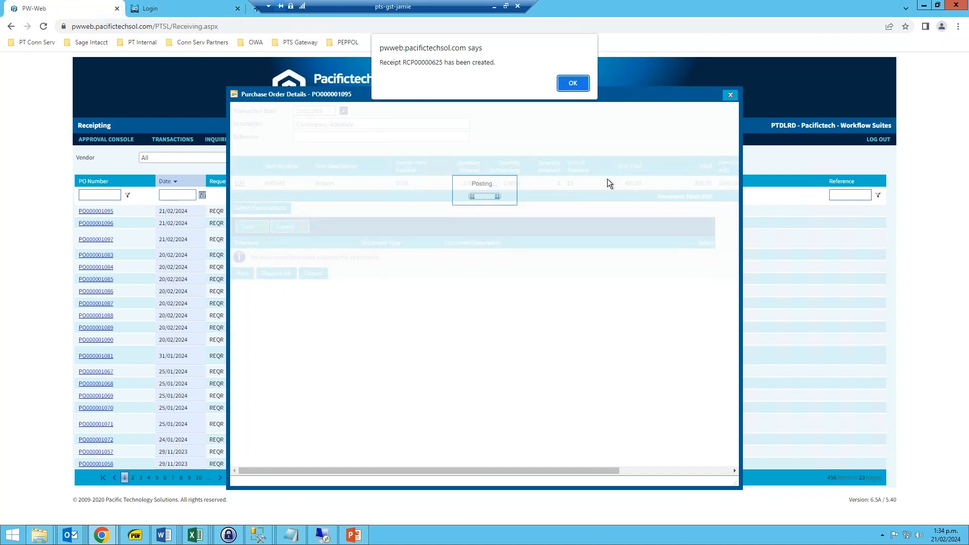
click(571, 81)
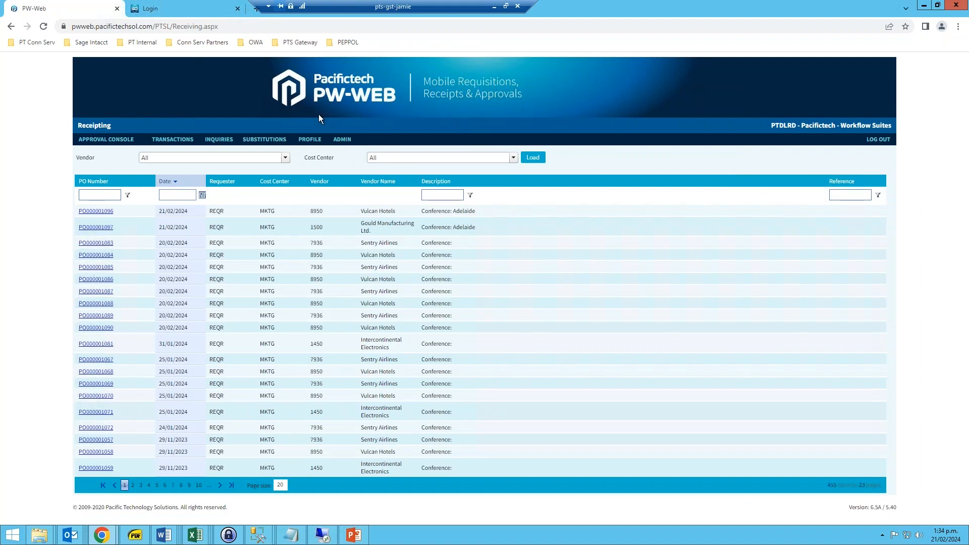
Run the Funds Availability Inquiry for cost center MKTG - Marketing, year 2023, period 12, and examine its budget and commitments
mouse_move(222, 141)
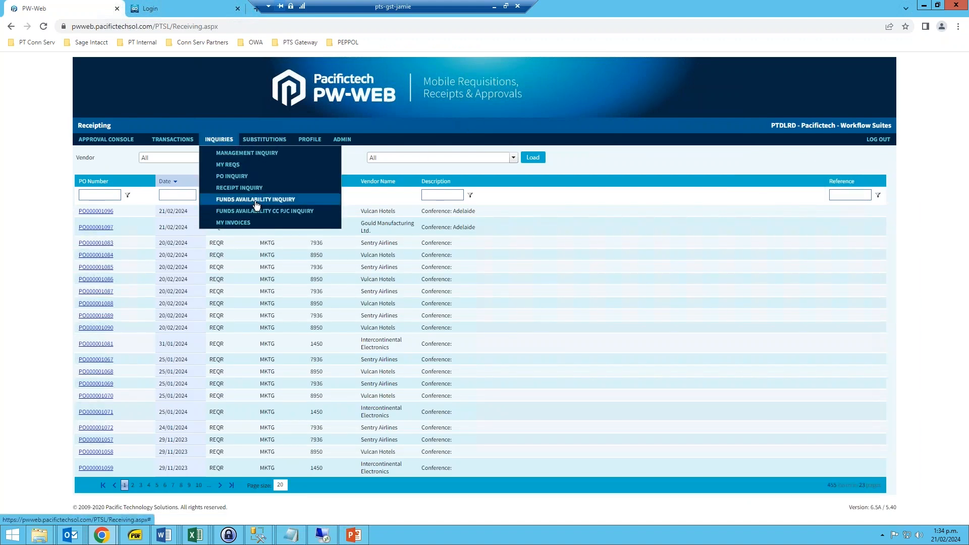
click(263, 200)
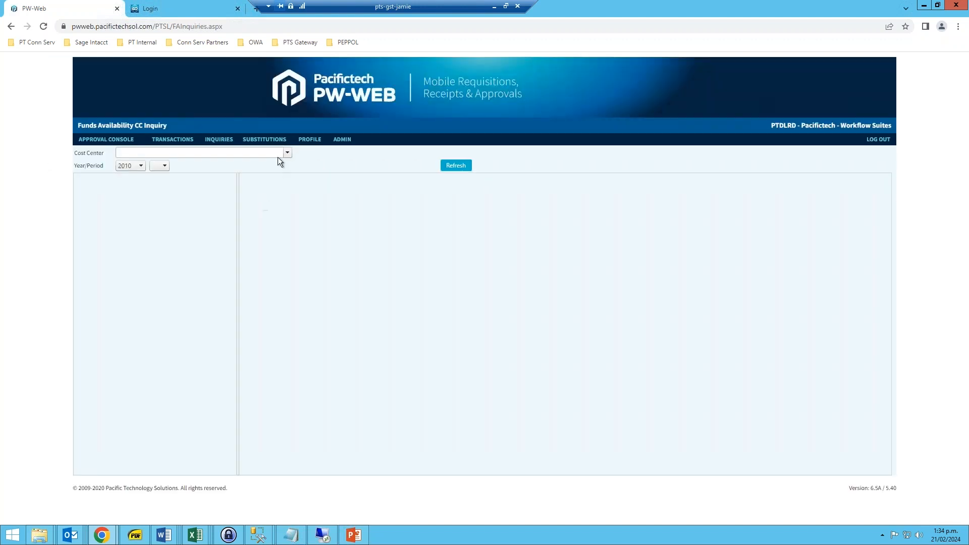
click(287, 153)
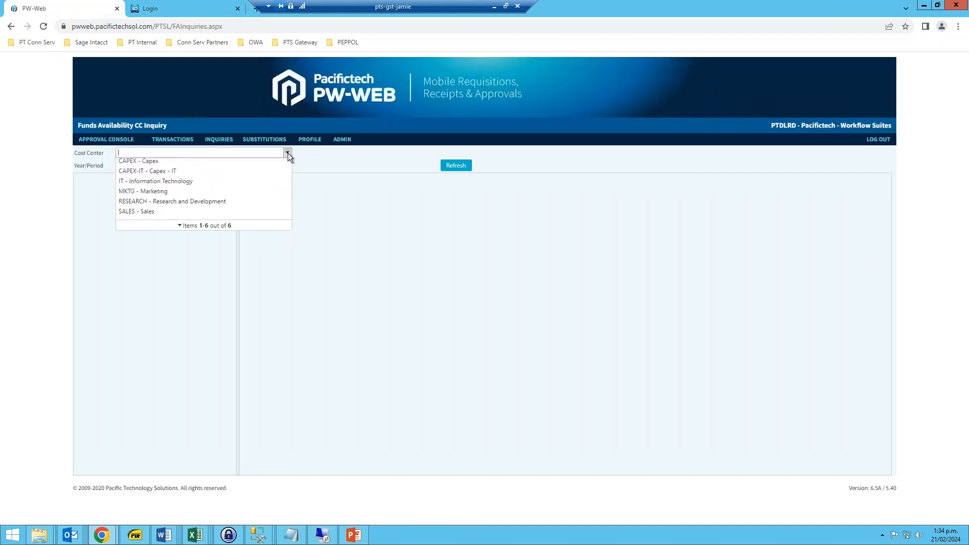
click(193, 191)
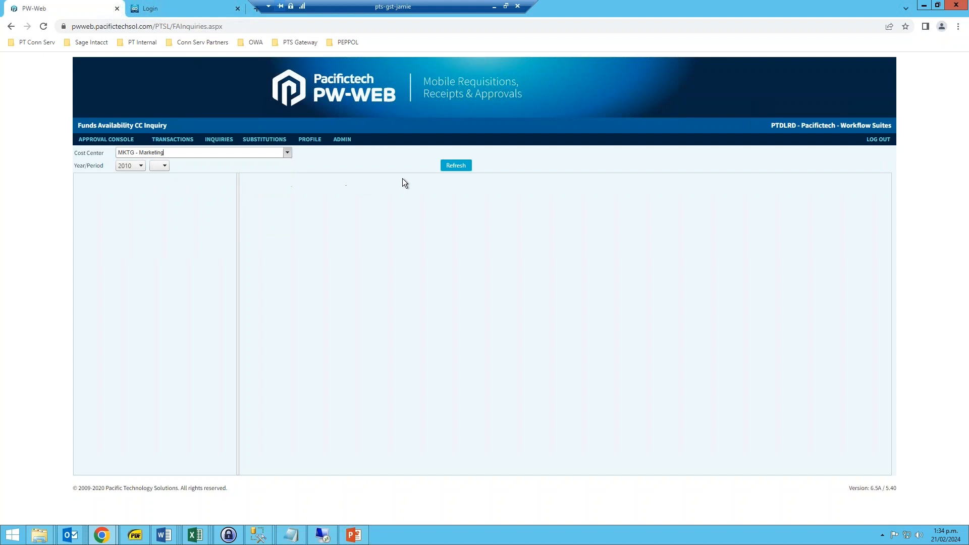
click(142, 165)
click(130, 302)
click(167, 166)
click(167, 337)
click(456, 166)
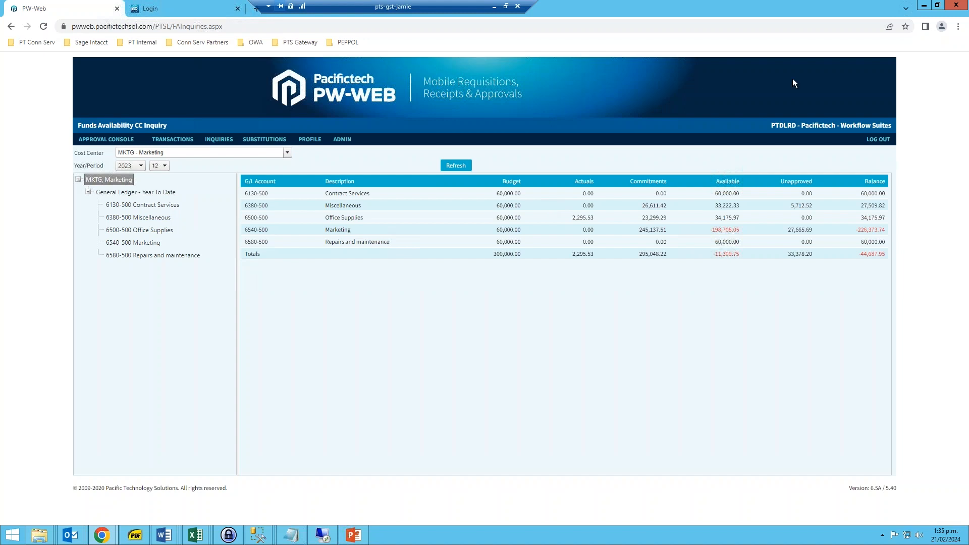
Minimize the browser, switch to the Purchasing Workflow presentation in PowerPoint, and start the slide show at the PW Email Notification slide
click(925, 5)
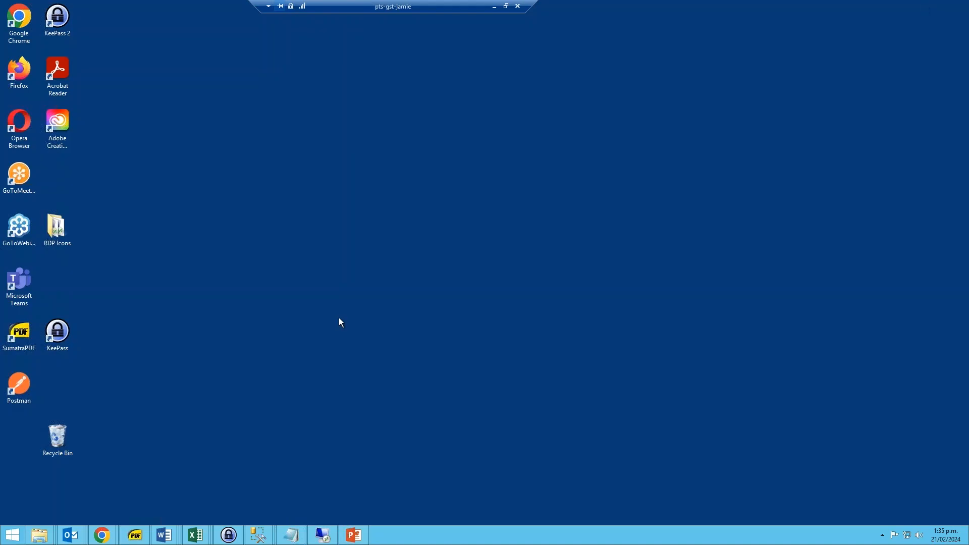
click(353, 535)
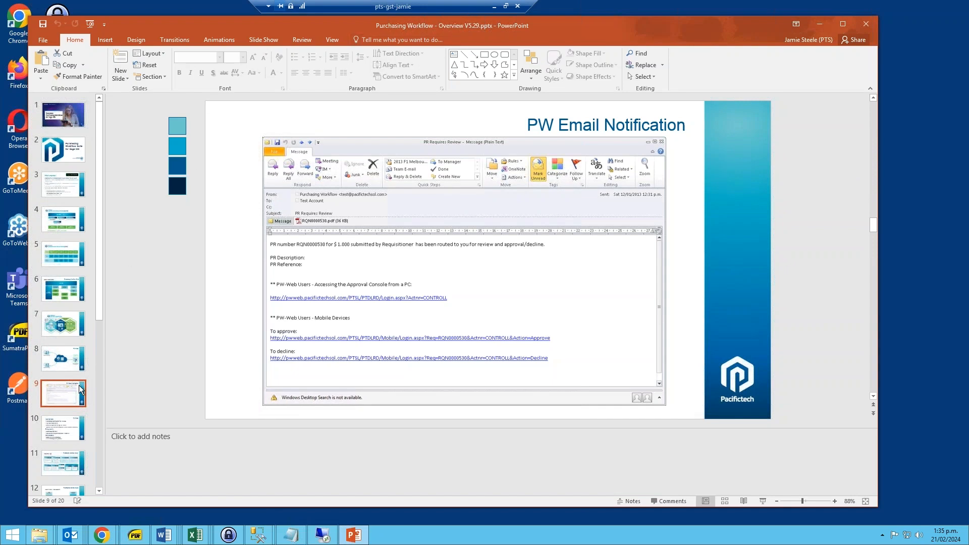
click(764, 502)
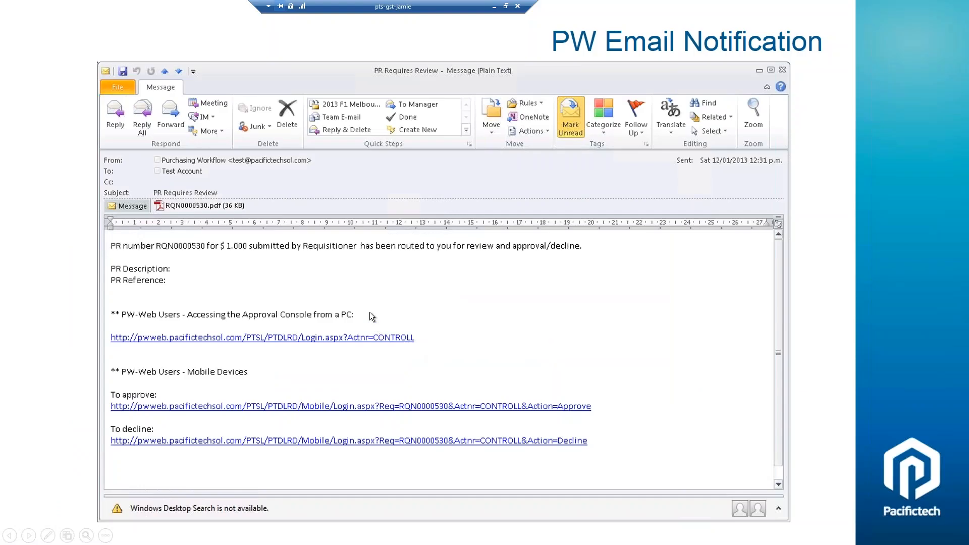
Page through the slides on Purchasing Workflow design, business processes, PW users and PW-Web up to the overview of Pacifictech solutions
click(370, 313)
click(370, 312)
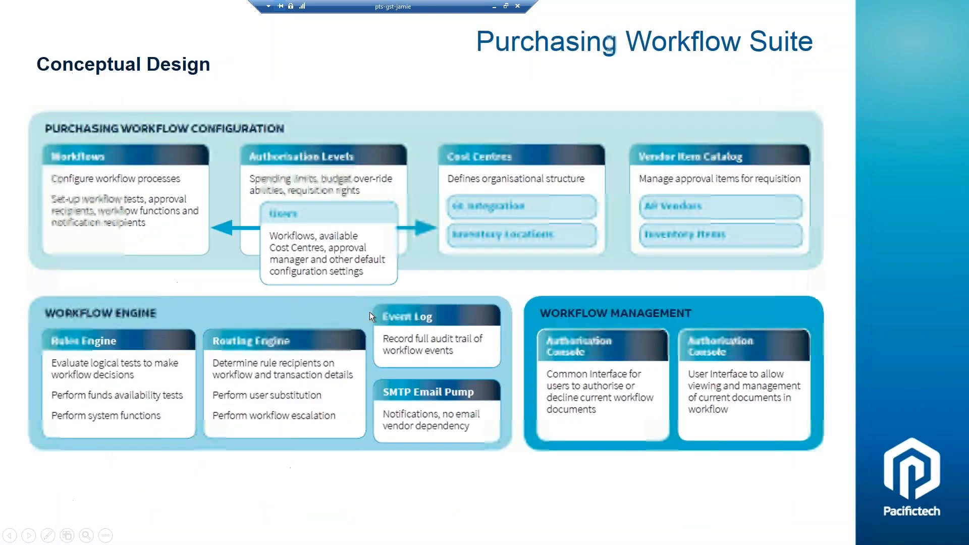
click(369, 312)
click(369, 316)
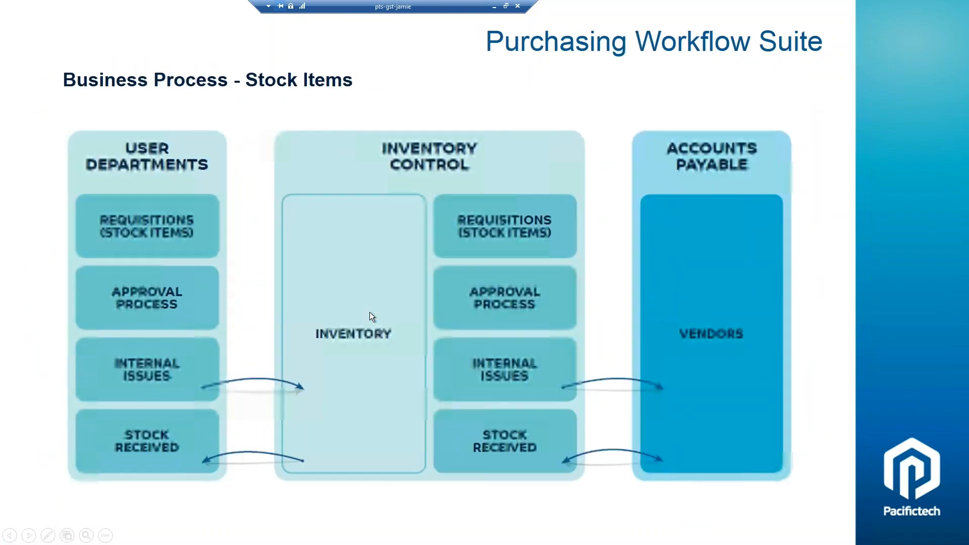
click(369, 316)
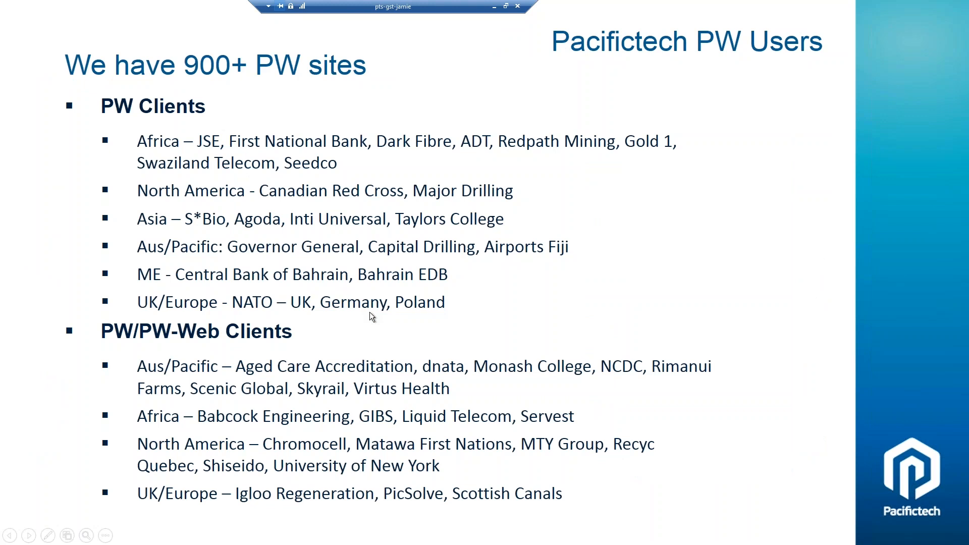
click(369, 312)
key(Left)
key(Right)
key(Right)
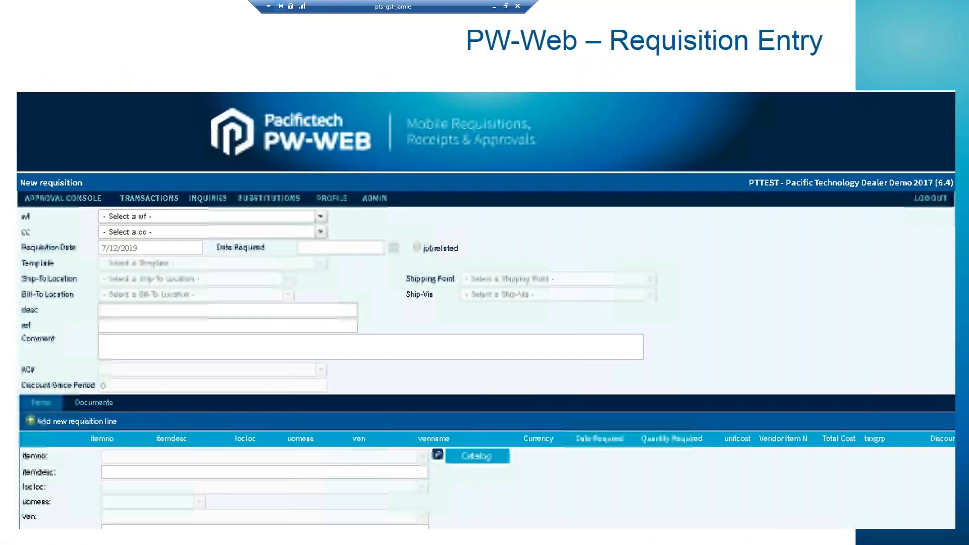
key(Right)
key(Right)
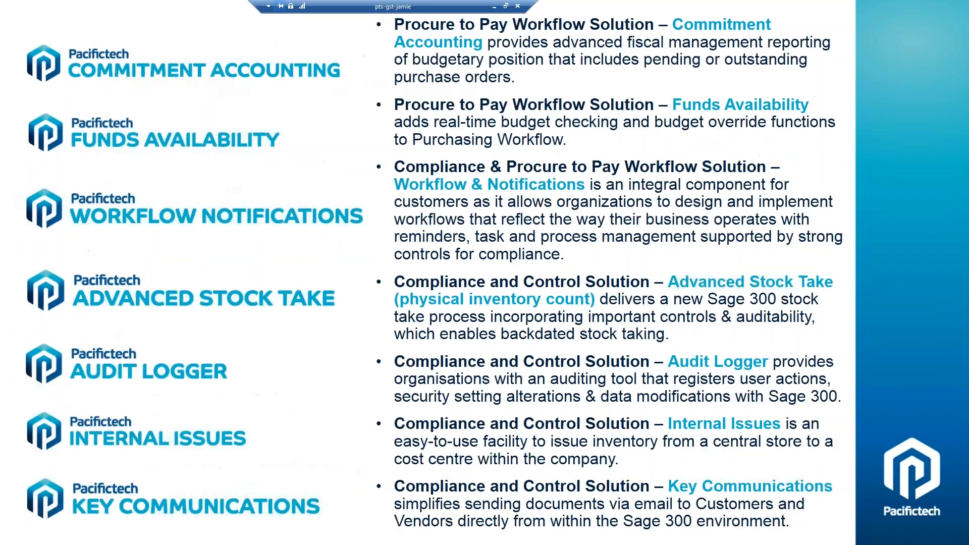